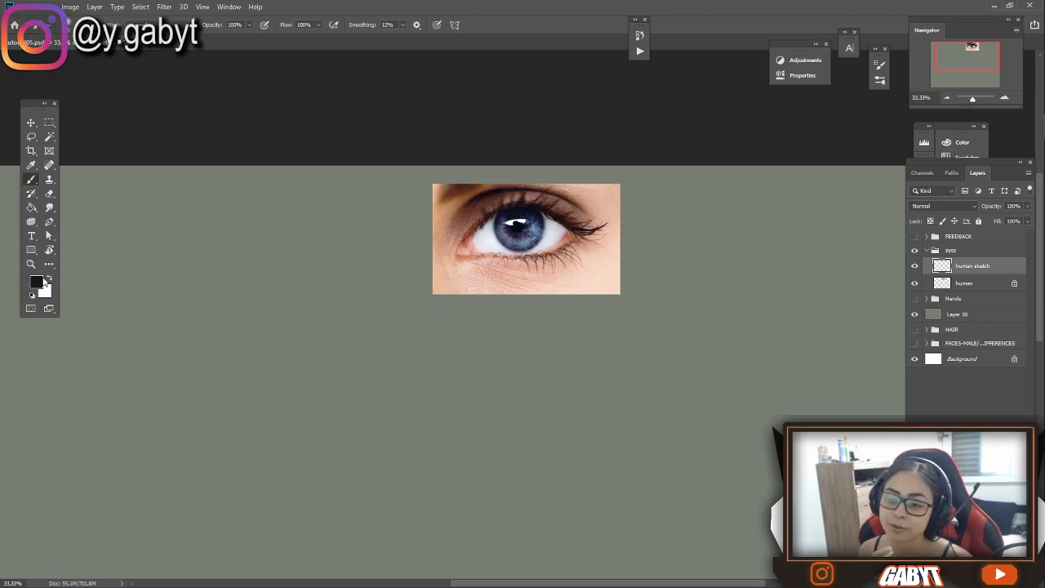
key("ctrl+z")
left_click_drag(473, 196, 490, 185)
key("ctrl+z")
Sketch a loose circular iris on the empty canvas beside the reference photo, with a small filled pupil at its centre
left_click_drag(226, 229, 440, 206)
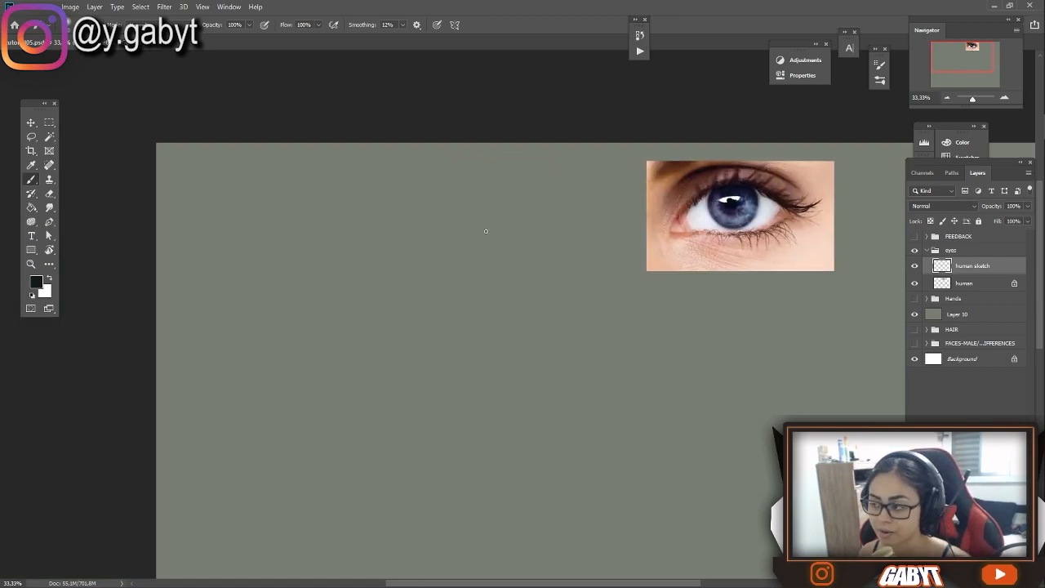
mouse_move(288, 266)
left_mouse_down()
mouse_move(304, 207)
mouse_move(293, 268)
mouse_move(295, 208)
mouse_move(304, 263)
mouse_move(281, 216)
mouse_move(323, 260)
left_mouse_up()
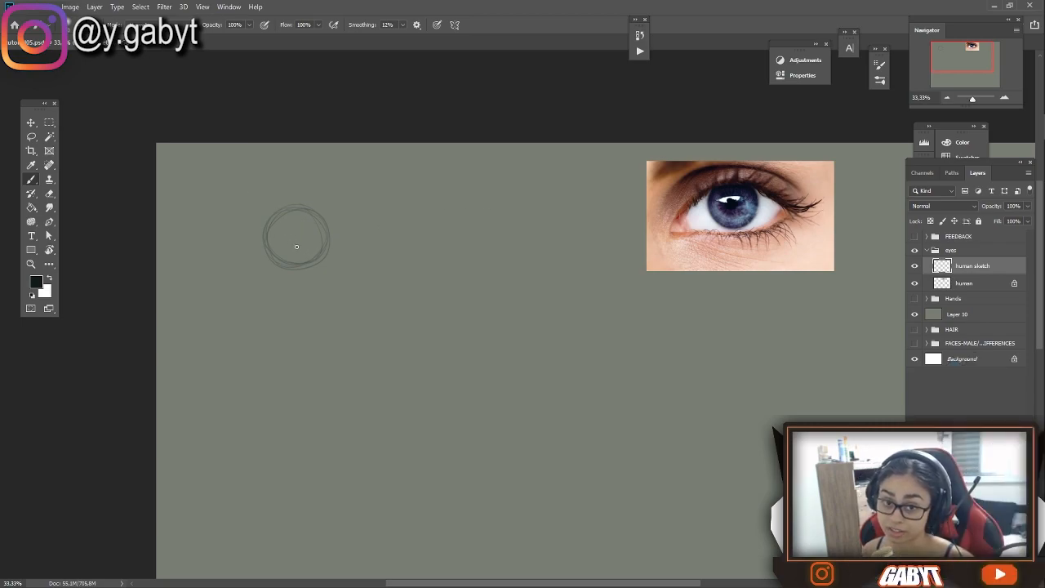
left_click_drag(297, 231, 298, 233)
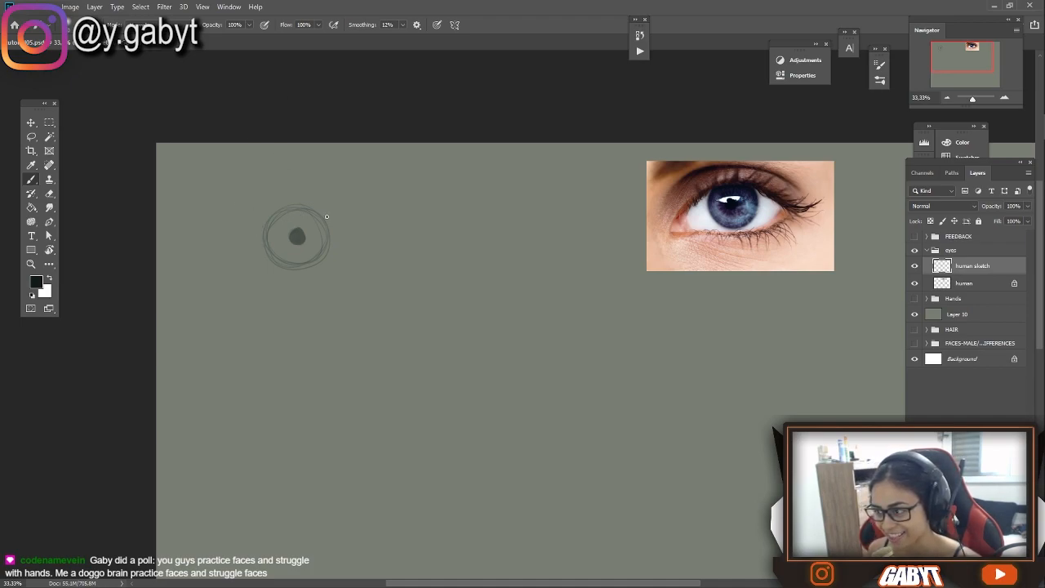
key("ctrl+z")
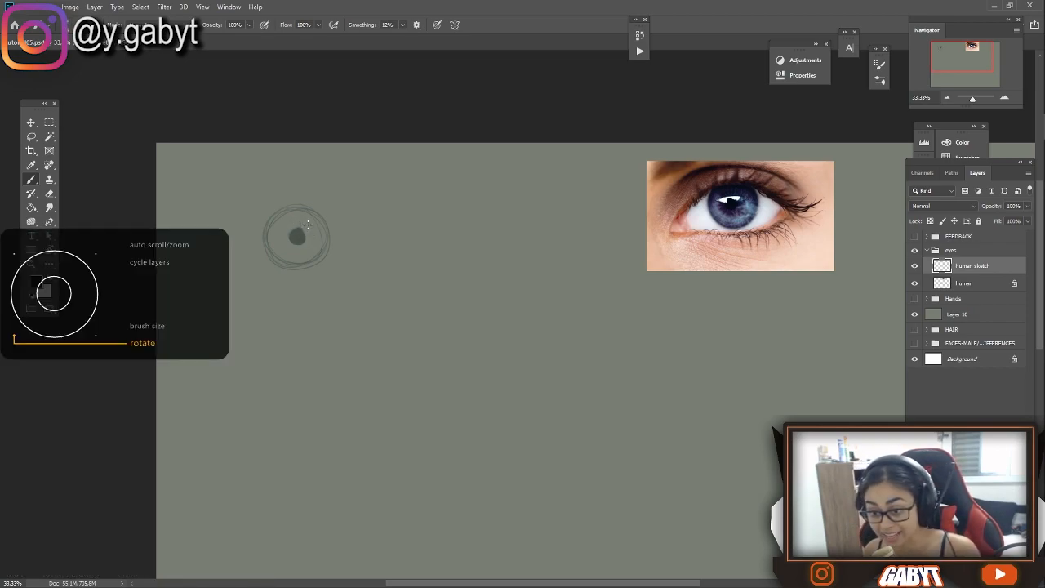
Draw the upper eyelid as a thick, dark, tapered arc crossing the top of the iris
scroll(305, 223, "up", 10)
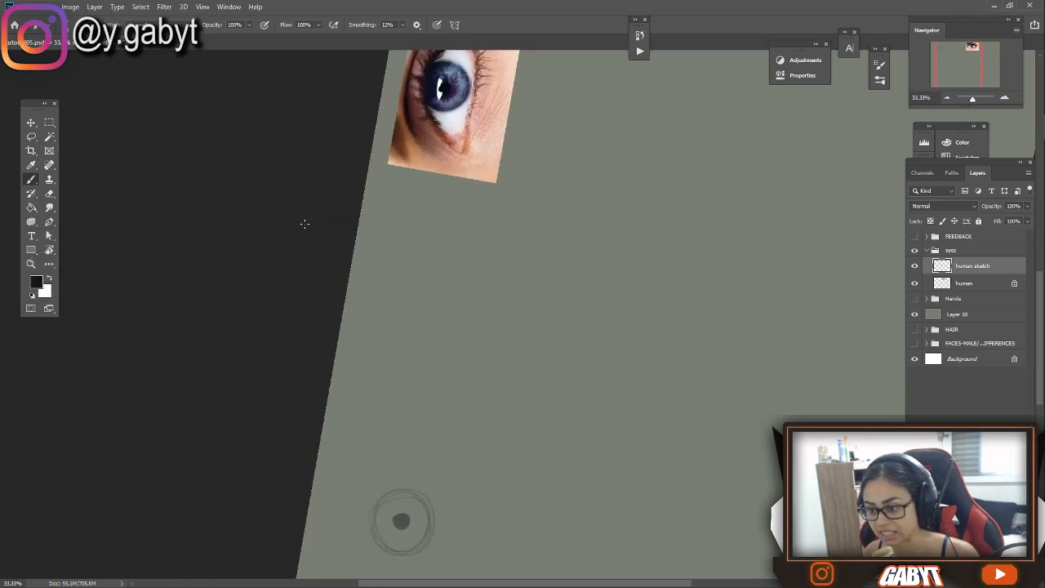
scroll(299, 224, "up", 2)
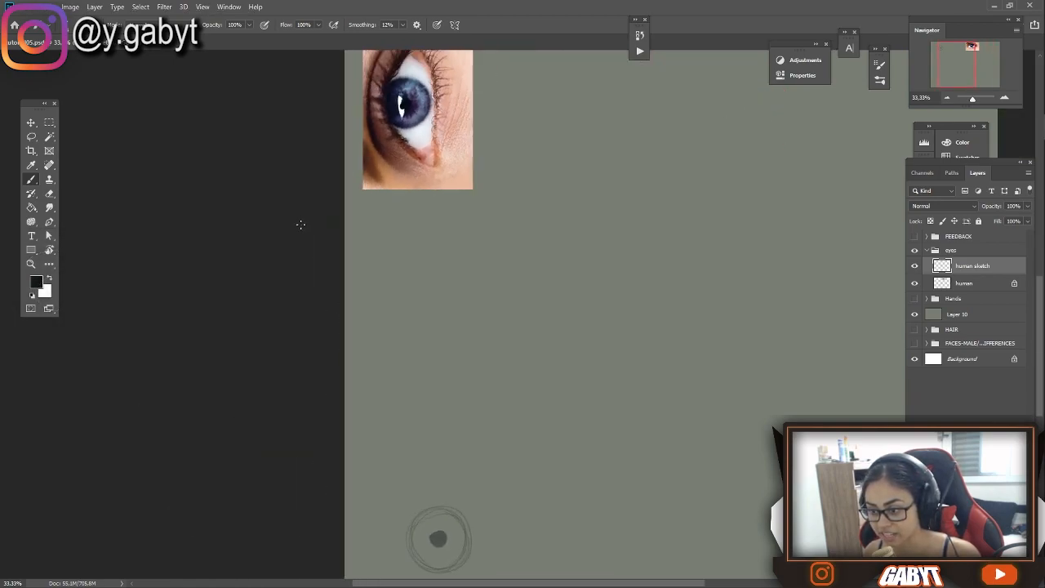
left_click_drag(422, 345, 424, 153)
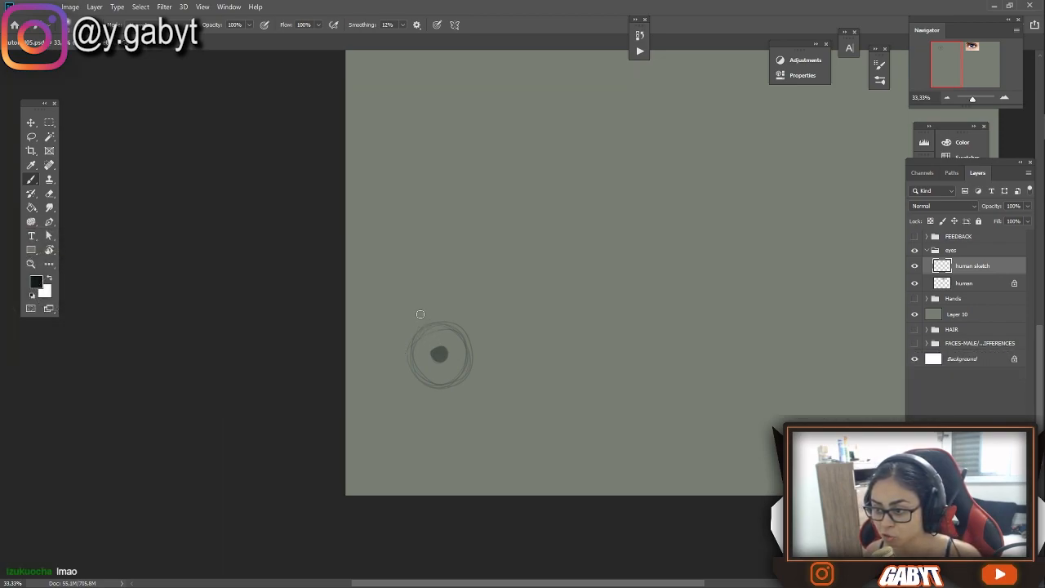
mouse_move(443, 288)
left_mouse_down()
mouse_move(426, 306)
mouse_move(408, 383)
left_mouse_up()
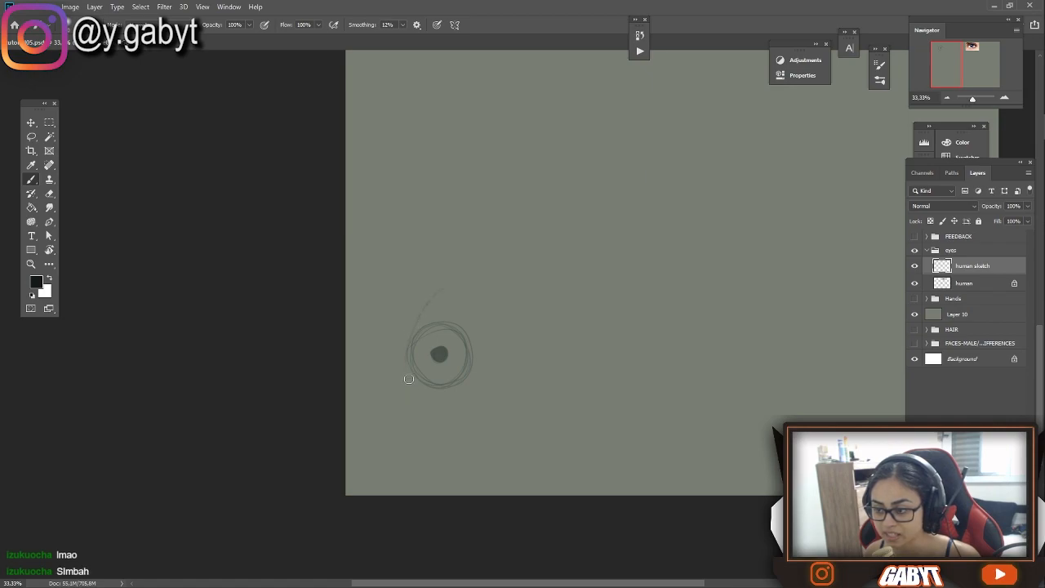
mouse_move(443, 289)
left_mouse_down()
mouse_move(423, 325)
mouse_move(422, 392)
left_mouse_up()
left_click_drag(444, 289, 426, 418)
mouse_move(424, 316)
left_mouse_down()
mouse_move(430, 420)
mouse_move(420, 384)
mouse_move(432, 317)
mouse_move(419, 355)
mouse_move(436, 430)
left_mouse_up()
left_click_drag(417, 365, 440, 434)
left_click_drag(415, 351, 424, 417)
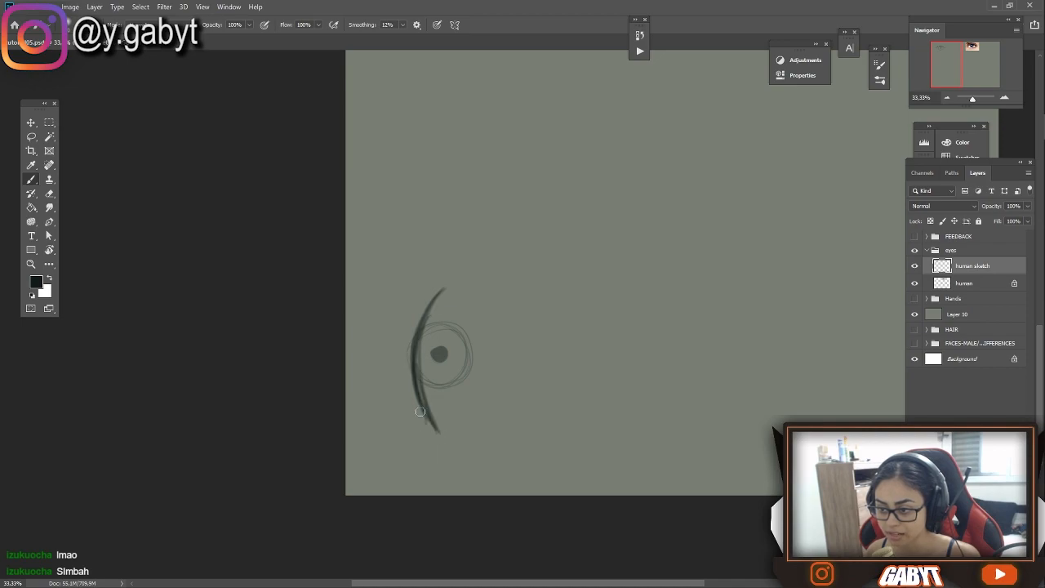
mouse_move(436, 298)
left_mouse_down()
mouse_move(416, 374)
mouse_move(439, 423)
left_mouse_up()
key("Escape")
left_click_drag(653, 164, 547, 206)
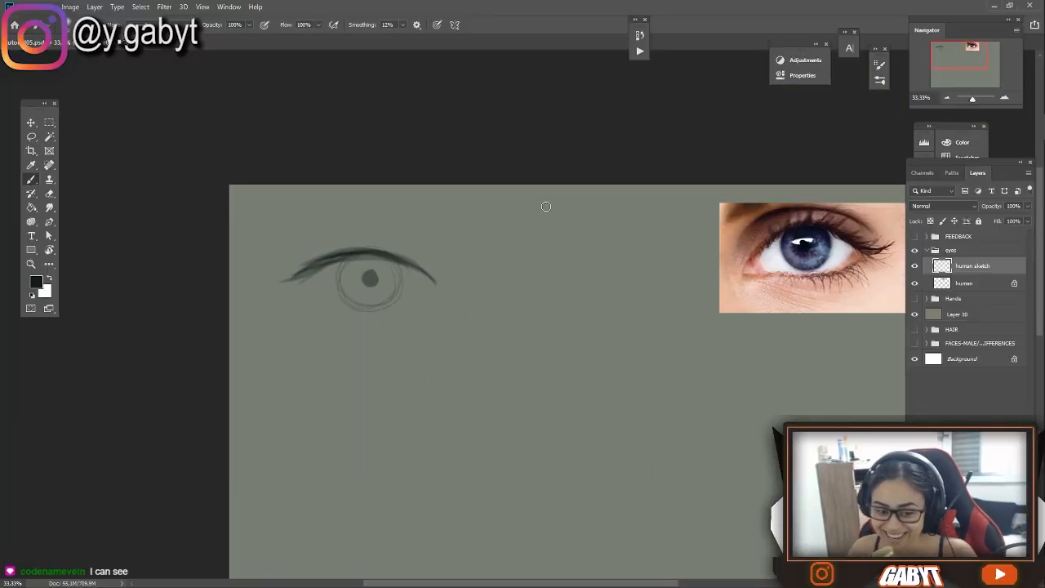
Darken the upper lid line down to the inner corner and extend its outer end into sweeping, tapered strokes
left_click_drag(360, 288, 327, 218)
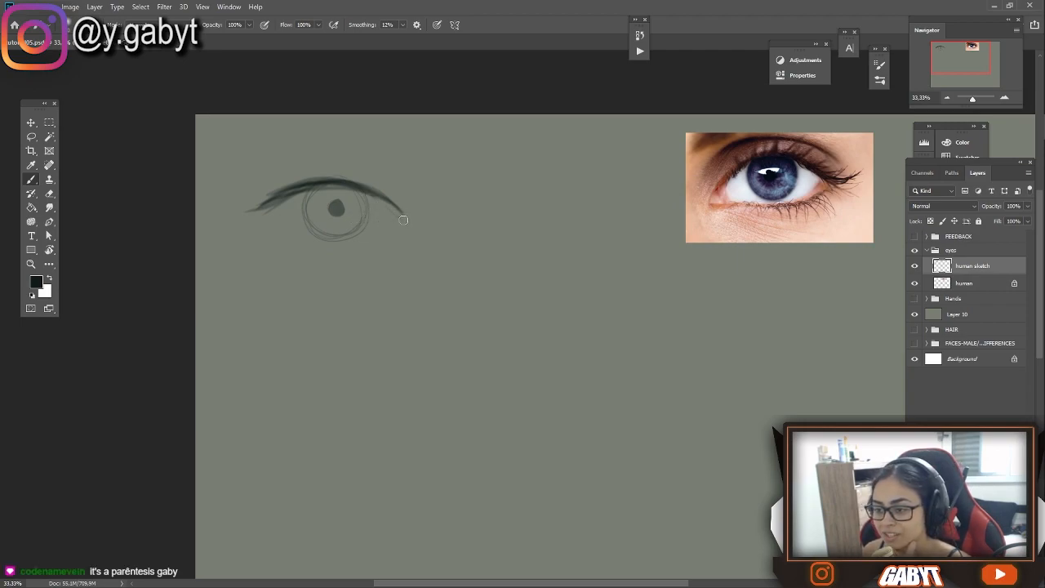
left_click_drag(370, 190, 405, 220)
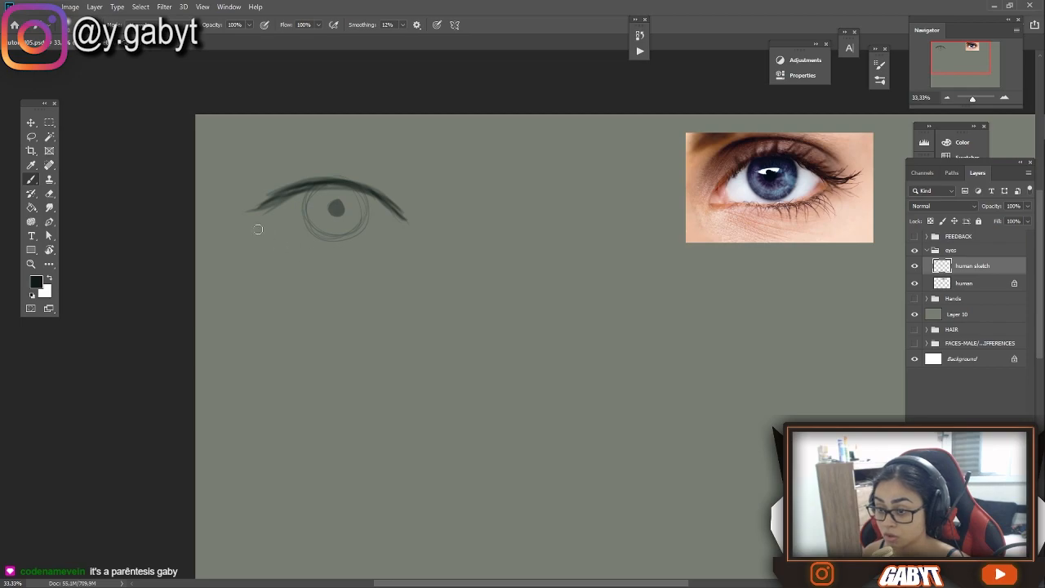
left_click_drag(265, 206, 227, 211)
mouse_move(294, 195)
left_mouse_down()
mouse_move(222, 203)
mouse_move(261, 206)
mouse_move(249, 210)
mouse_move(219, 210)
left_mouse_up()
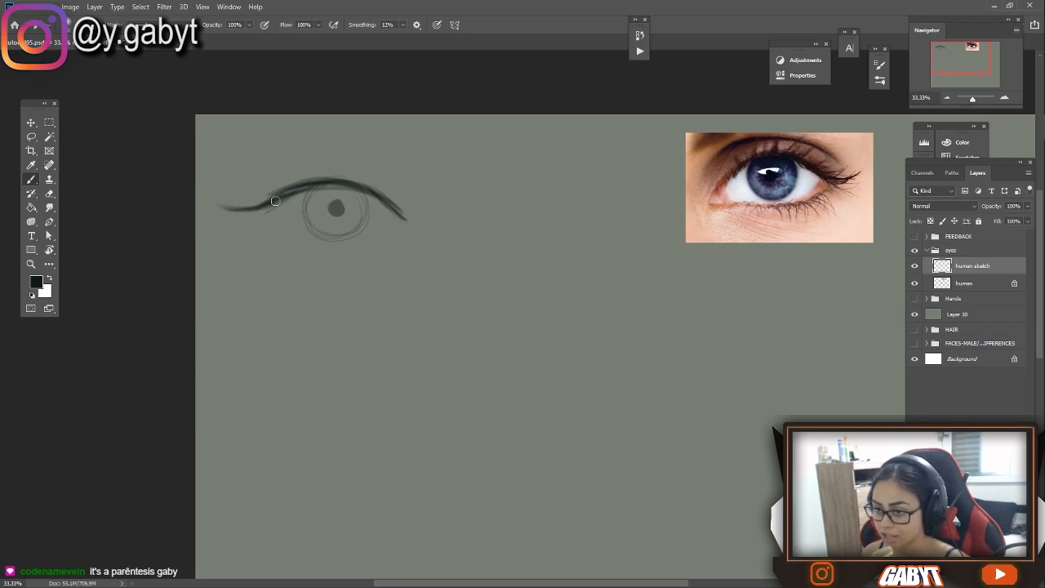
left_click_drag(283, 193, 231, 200)
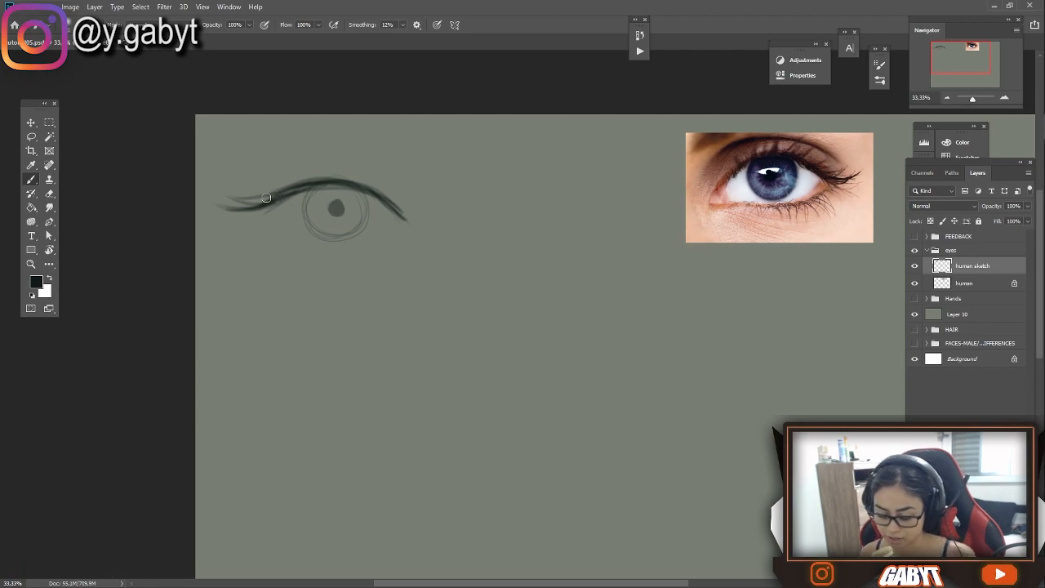
Add curved lashes to the upper lid, thickening the outer wing and flicking a short lash near the inner corner
mouse_move(291, 189)
left_mouse_down()
mouse_move(251, 196)
mouse_move(267, 177)
left_mouse_up()
key("ctrl+z")
left_click_drag(378, 197, 406, 188)
mouse_move(391, 207)
left_mouse_down()
mouse_move(415, 197)
mouse_move(422, 225)
left_mouse_up()
key("ctrl+z")
key("ctrl+z")
left_click_drag(282, 201, 235, 221)
left_click_drag(286, 196, 222, 215)
left_click_drag(390, 178, 422, 183)
Draw the lower lid line as a shallow curve beneath the iris
left_click_drag(319, 231, 396, 242)
left_click_drag(305, 210, 311, 230)
left_click_drag(300, 203, 261, 219)
key("ctrl+z")
Add short upward lashes along the middle and inner upper lid, plus fine lashes at the lower outer corner
key("ctrl+z")
mouse_move(337, 191)
left_mouse_down()
mouse_move(400, 193)
mouse_move(391, 175)
left_mouse_up()
left_click_drag(354, 184, 352, 174)
left_click_drag(406, 194, 417, 186)
left_click_drag(301, 214, 261, 226)
left_click_drag(319, 237, 332, 251)
key("ctrl+z")
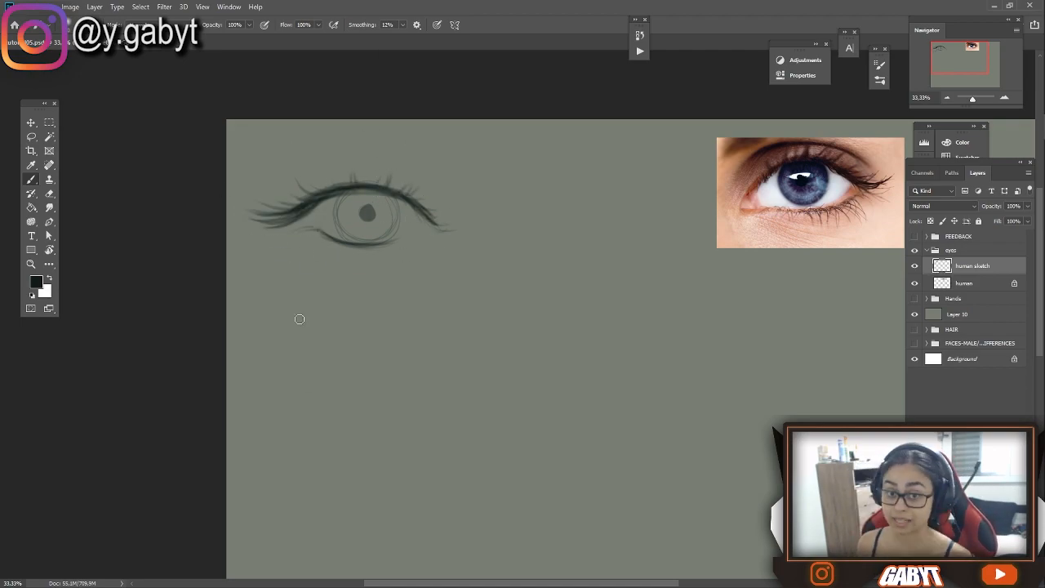
Add a row of short downward lashes along the outer half of the lower lid
left_click_drag(231, 412, 310, 388)
left_click_drag(388, 208, 293, 219)
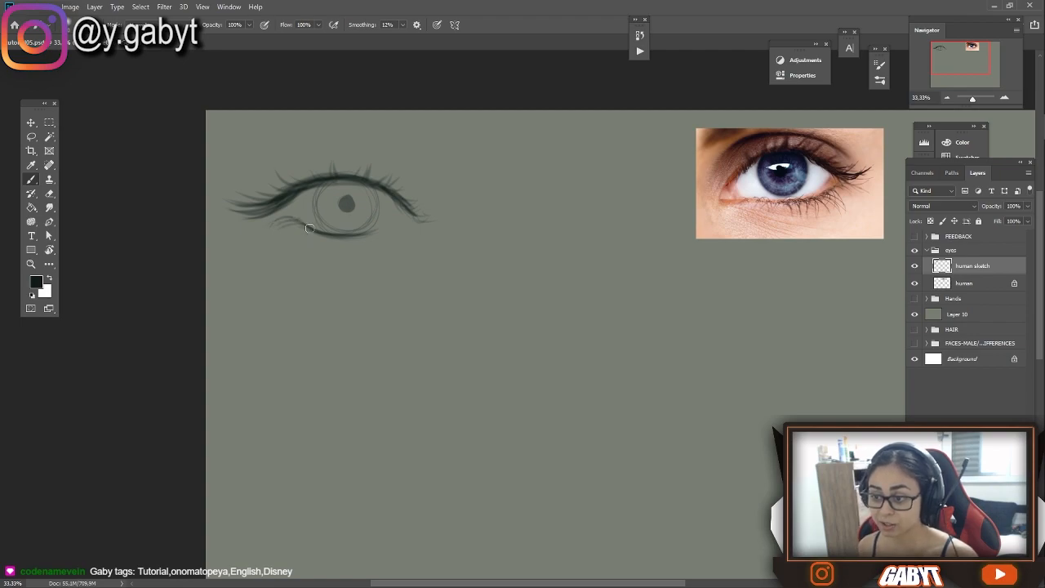
left_click_drag(296, 226, 294, 241)
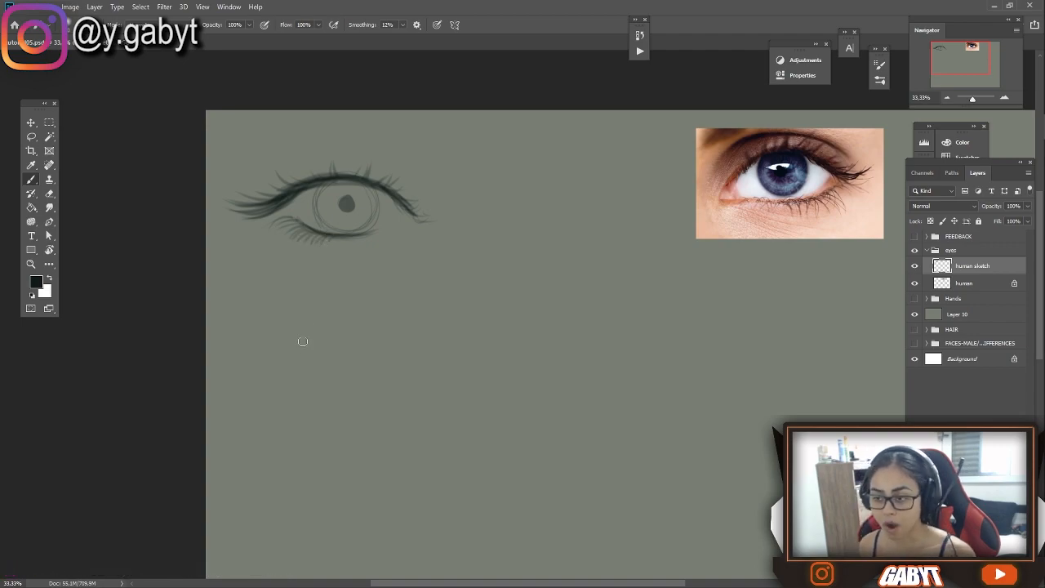
Examine the lower outer lashes of the reference eye photo up close at 300% zoom
left_click(1005, 97)
left_click(1005, 97)
left_click(1006, 97)
mouse_move(713, 141)
left_mouse_down()
mouse_move(684, 154)
mouse_move(449, 165)
mouse_move(379, 229)
left_mouse_up()
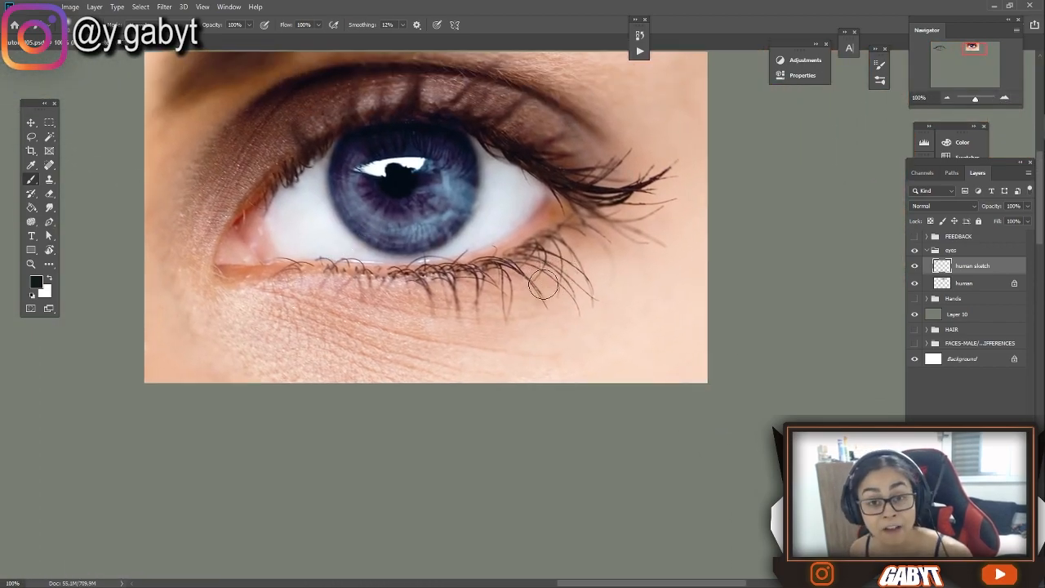
left_click(1005, 97)
left_click(1006, 97)
left_click_drag(576, 218, 535, 300)
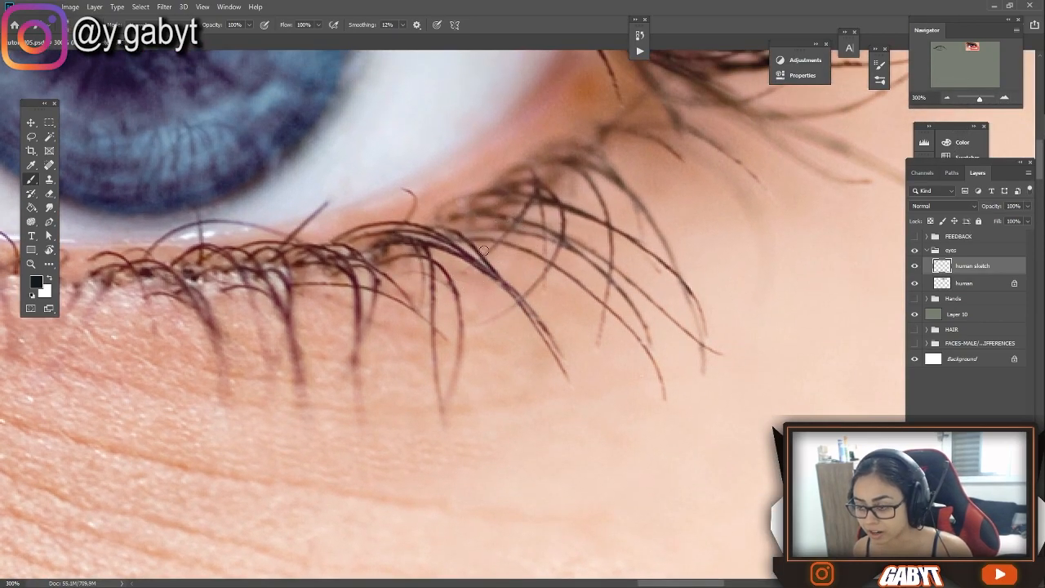
Try tracing the curved direction of the lower lashes over the reference photo, undoing each stroke
mouse_move(459, 234)
left_mouse_down()
mouse_move(530, 357)
mouse_move(508, 304)
mouse_move(429, 259)
mouse_move(400, 253)
left_mouse_up()
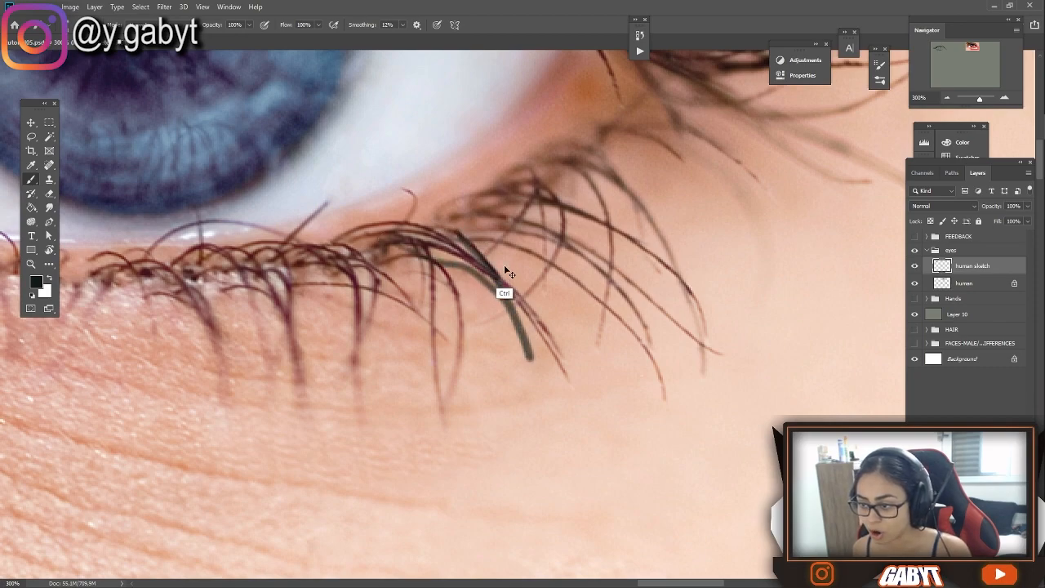
key("ctrl+z")
mouse_move(459, 231)
left_mouse_down()
mouse_move(525, 327)
mouse_move(439, 248)
mouse_move(517, 294)
mouse_move(558, 382)
left_mouse_up()
key("ctrl+z")
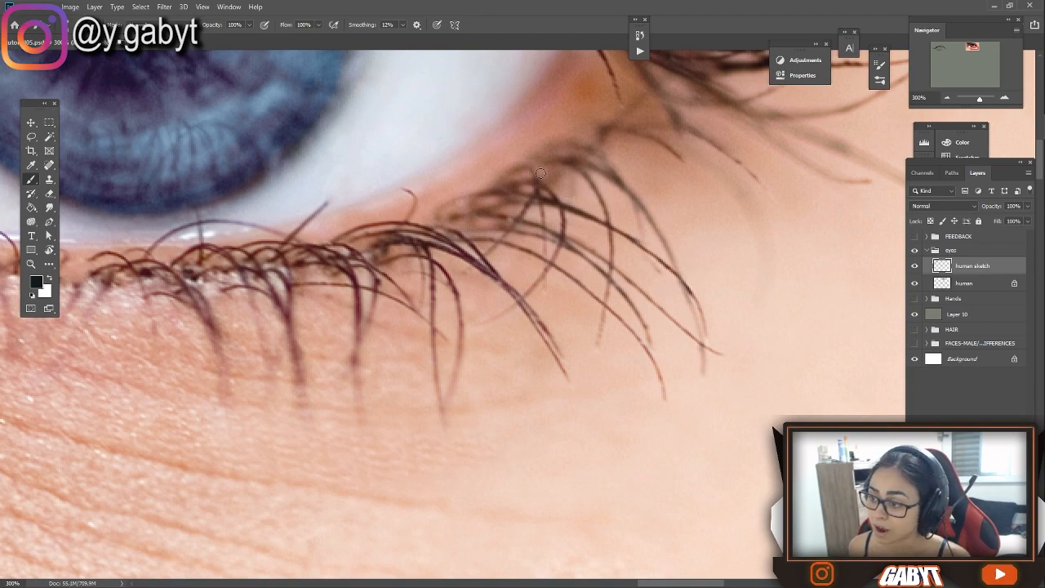
left_click_drag(534, 175, 492, 331)
key("ctrl+z")
left_click_drag(539, 172, 528, 403)
key("ctrl+z")
Erase part of the sketched lower lashes below the lid and redraw the outer lower lid line darker
left_click(948, 98)
left_click(948, 98)
left_click(948, 98)
left_click_drag(609, 161, 940, 131)
mouse_move(331, 224)
left_mouse_down()
mouse_move(786, 131)
mouse_move(713, 154)
left_mouse_up()
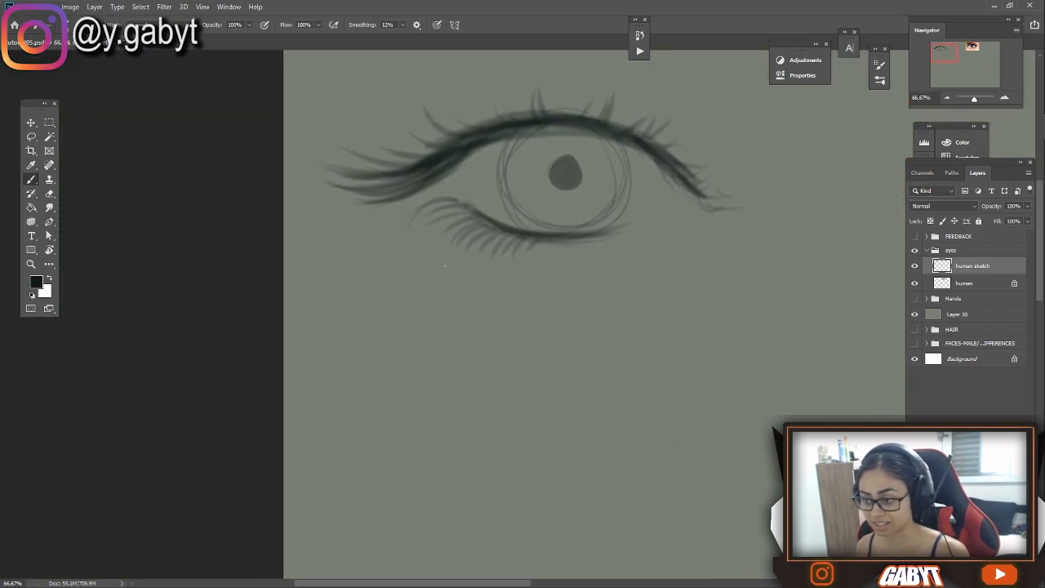
key("e")
mouse_move(533, 258)
left_mouse_down()
mouse_move(436, 226)
mouse_move(523, 241)
left_mouse_up()
key("b")
left_click_drag(457, 197, 542, 247)
Draw longer, curved lashes fanning outward and downward from the sketched eye's lower lid
mouse_move(459, 197)
left_mouse_down()
mouse_move(410, 222)
mouse_move(426, 236)
left_mouse_up()
mouse_move(475, 220)
left_mouse_down()
mouse_move(436, 246)
mouse_move(464, 250)
left_mouse_up()
left_click_drag(446, 214, 398, 232)
mouse_move(464, 232)
left_mouse_down()
mouse_move(433, 244)
mouse_move(456, 269)
left_mouse_up()
left_click_drag(503, 255, 494, 278)
left_click_drag(521, 258, 520, 281)
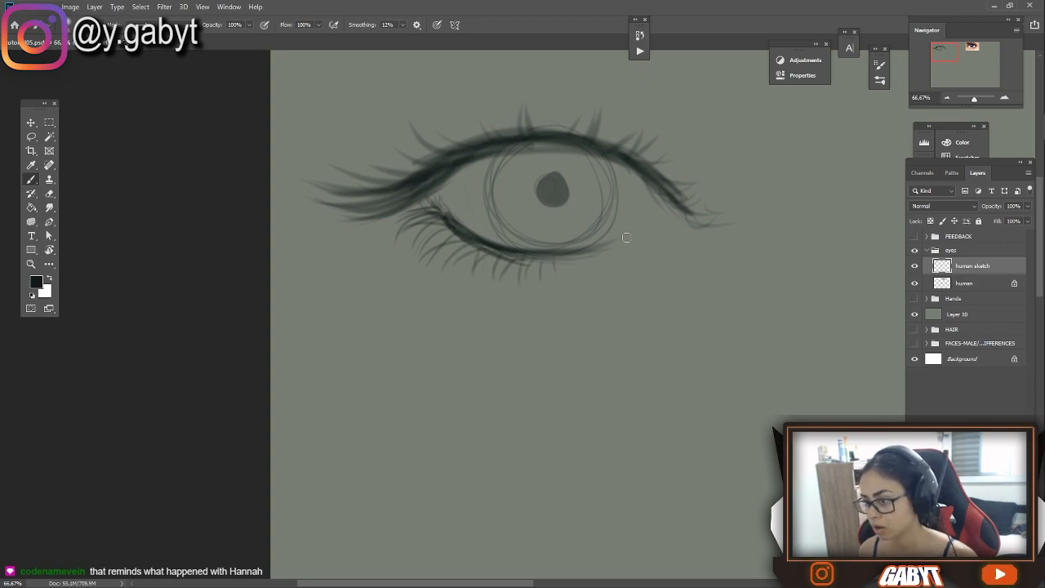
Try alternative tear duct shapes at the inner corner of the sketched eye and undo them
key("ctrl+minus")
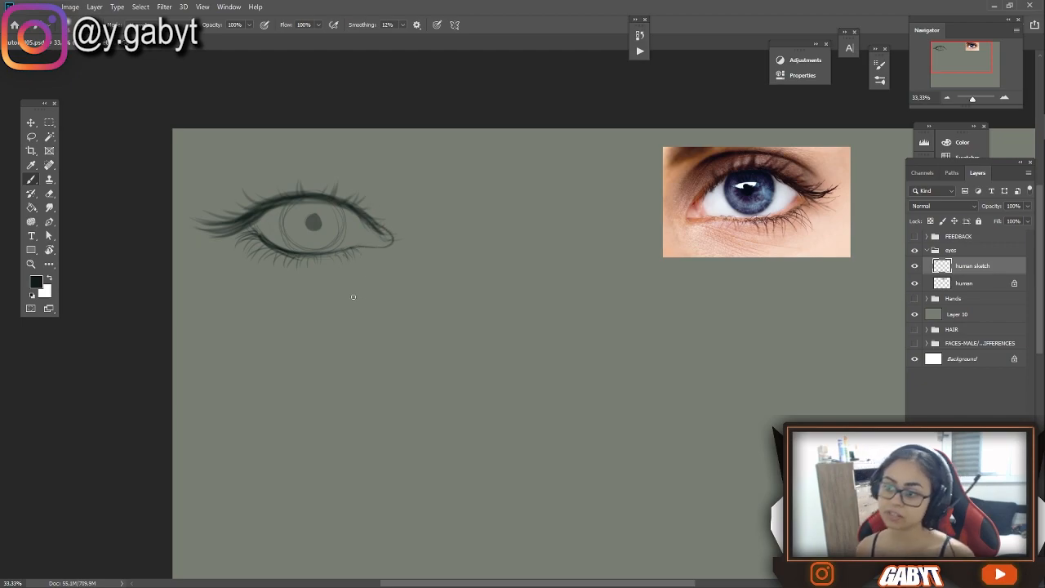
key("ctrl+z")
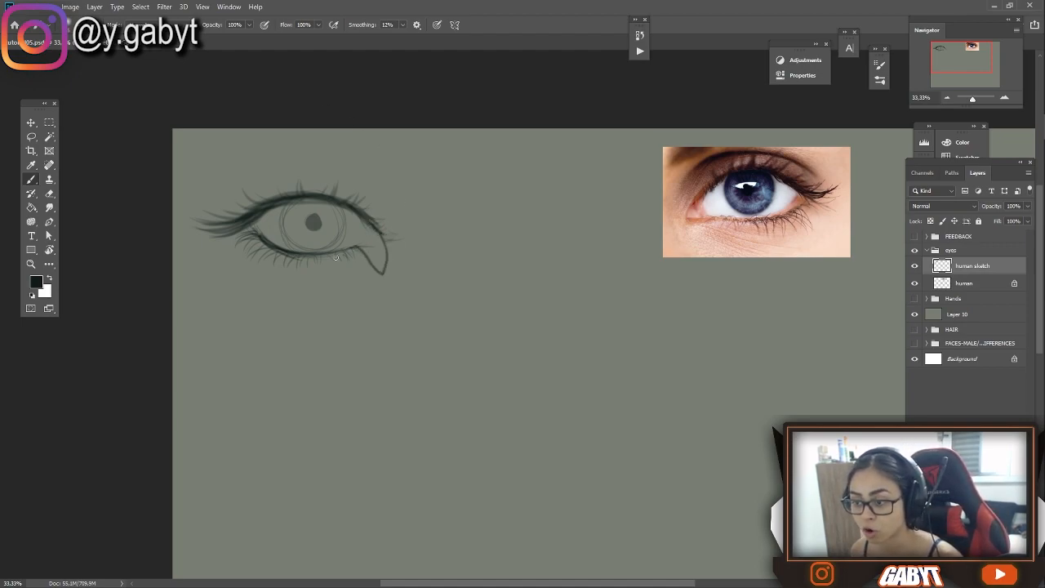
key("ctrl+z")
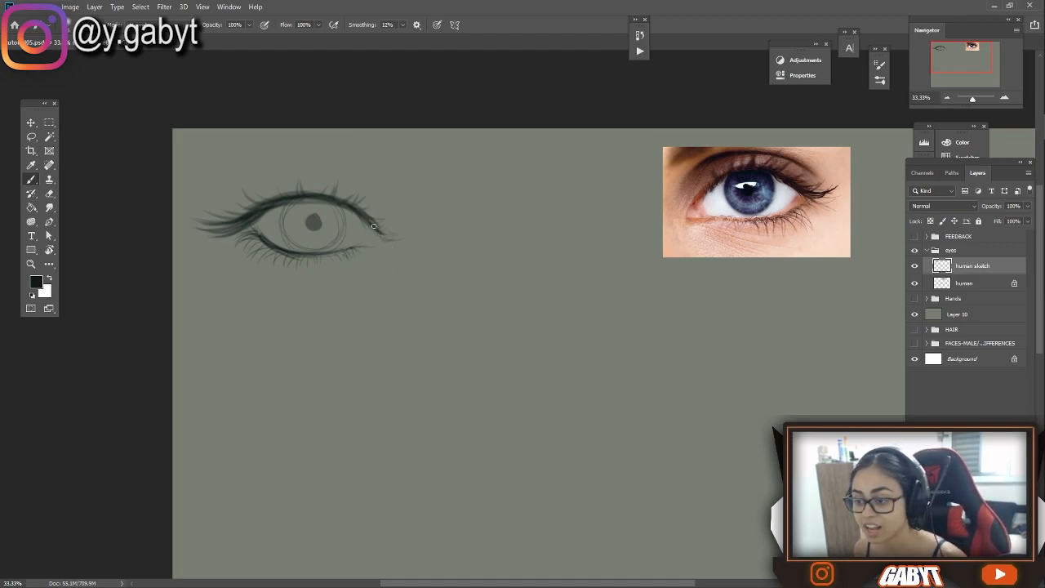
left_click_drag(367, 249, 338, 254)
key("ctrl+z")
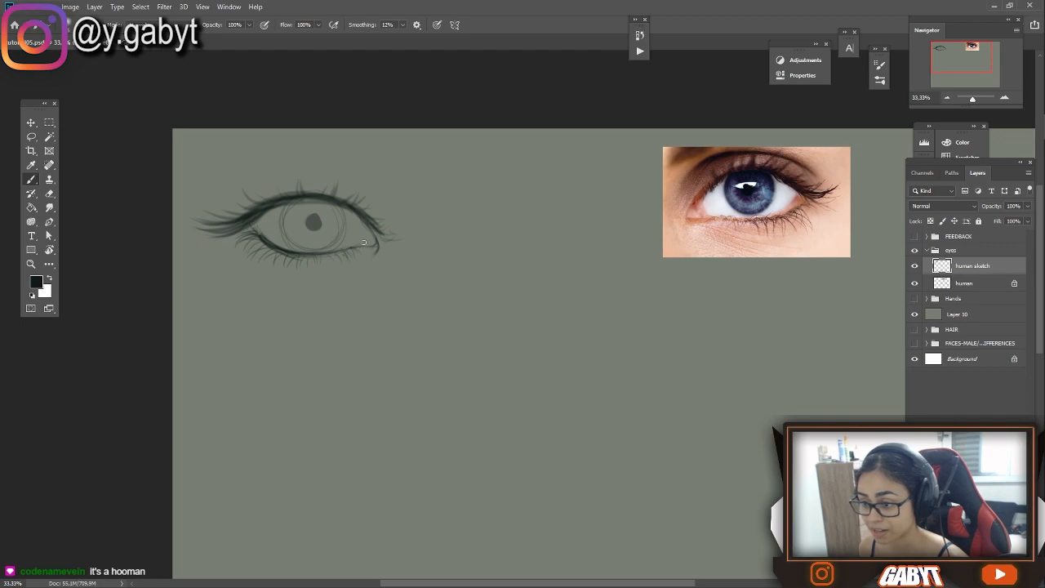
Draw the inner curve of the tear duct and darken both sides of the iris outline
left_click_drag(356, 247, 368, 229)
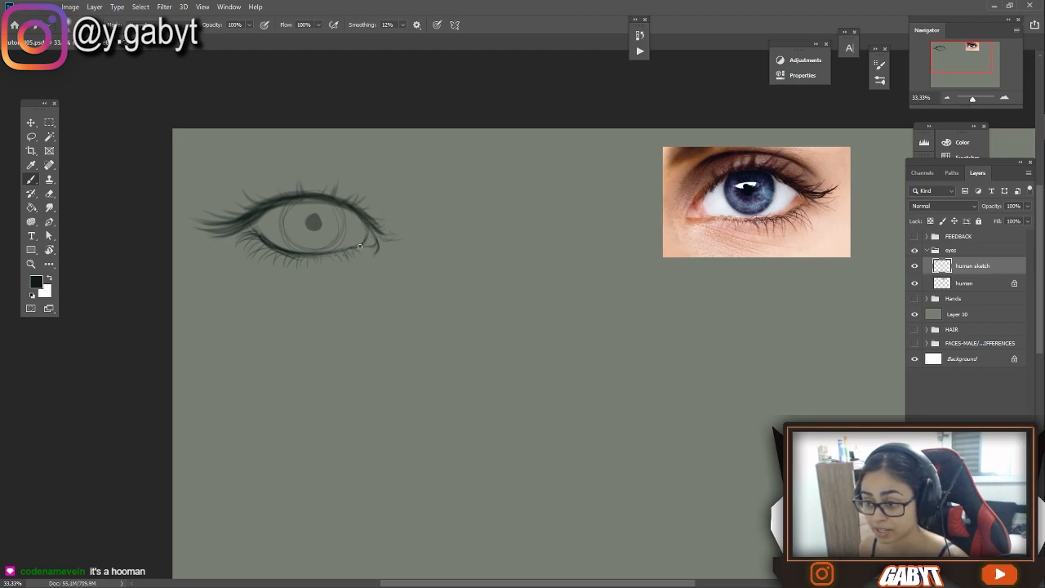
left_click_drag(339, 206, 330, 247)
left_click_drag(288, 204, 285, 240)
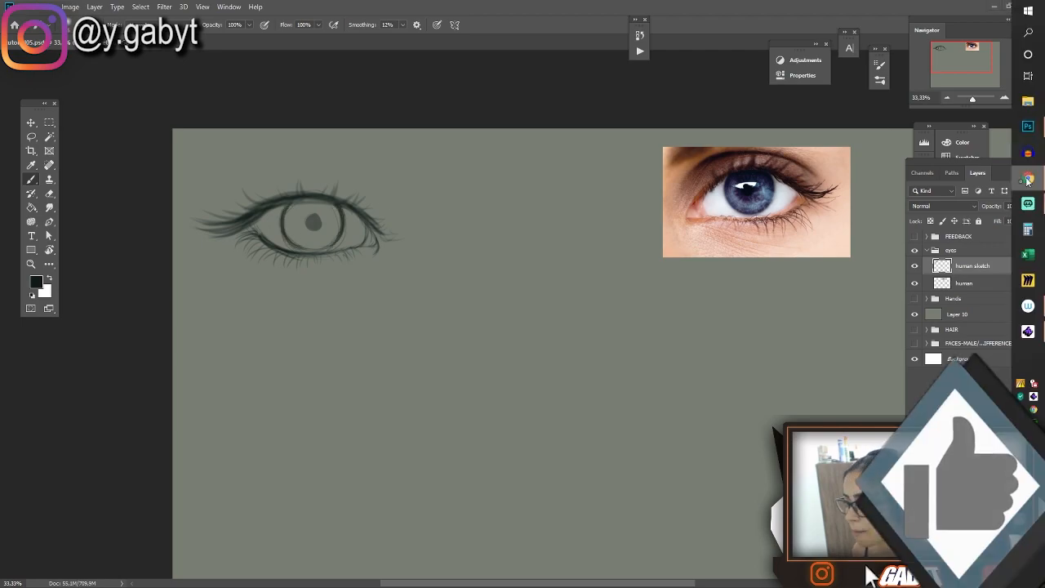
Switch to Chrome, search for "eye name parts", view the labelled human eye diagram, and return to the drawing in Photoshop
left_click(1027, 180)
left_click(375, 96)
type("eye name parts")
key("Return")
left_click(410, 299)
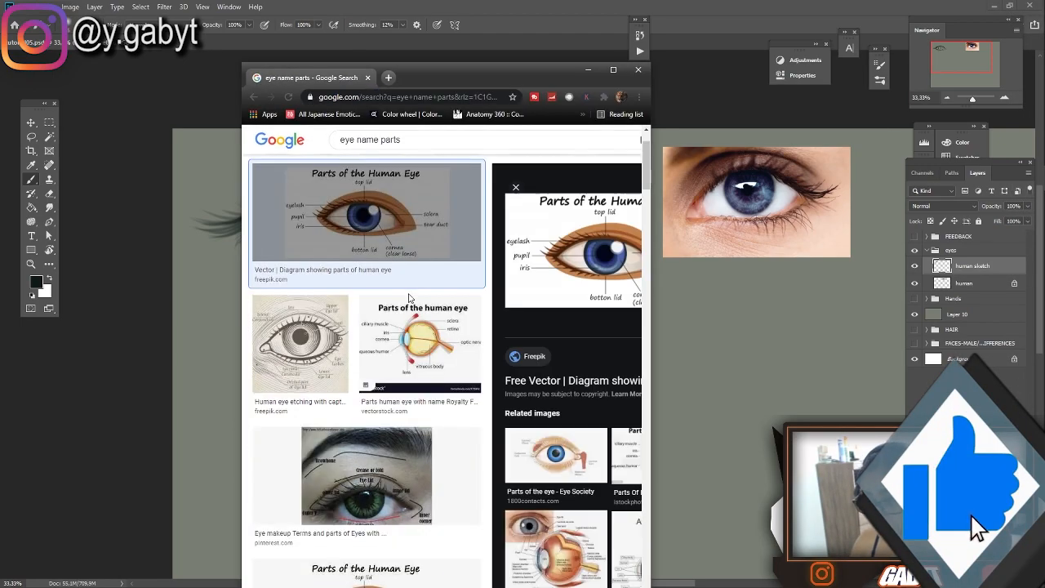
left_click(564, 14)
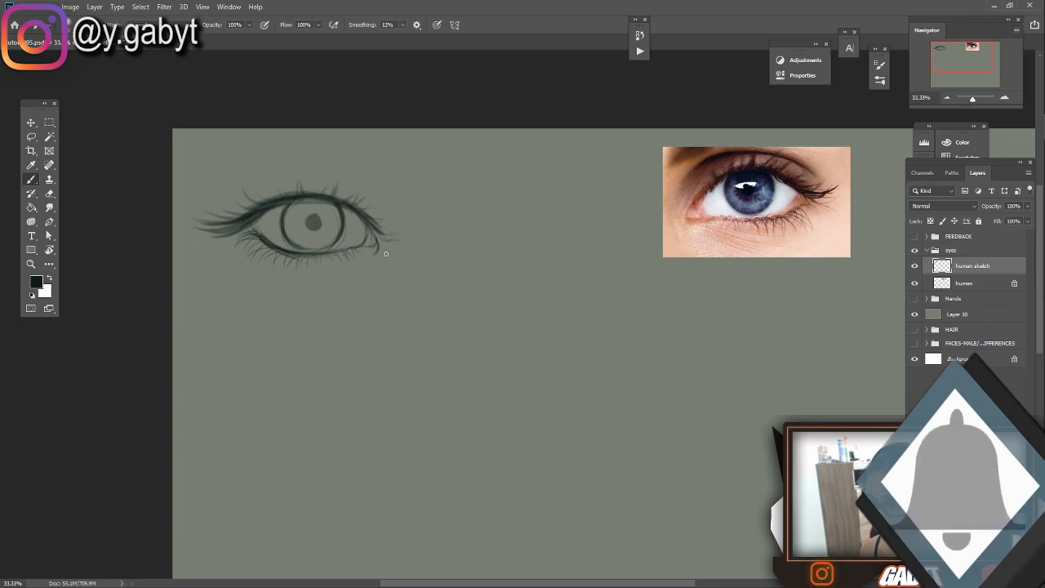
left_click_drag(205, 309, 214, 334)
left_click(1028, 178)
left_click(949, 233)
left_click(477, 28)
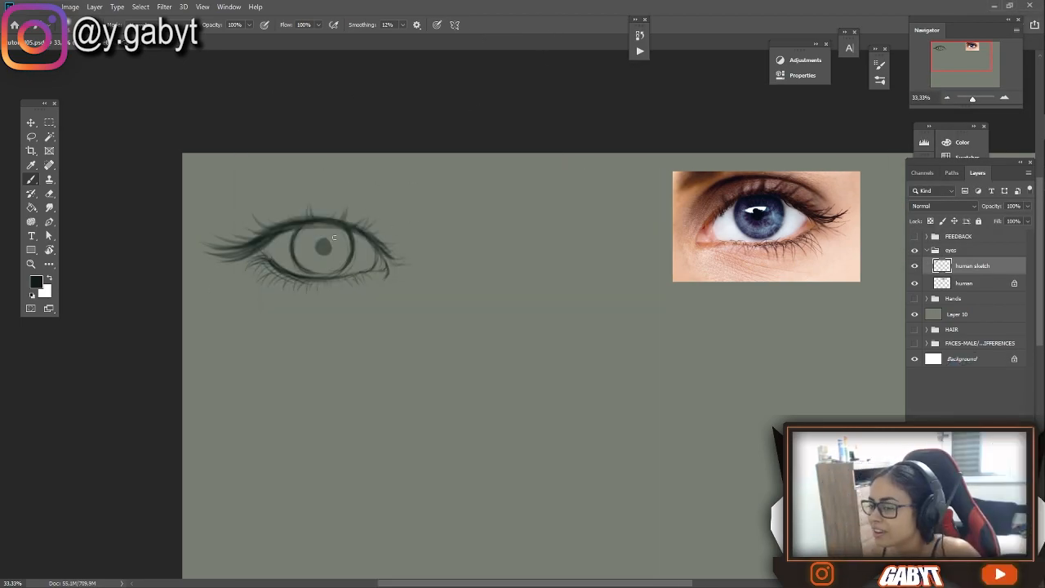
Try guide strokes on the reference photo and around the sketched eye's lower lid and inner corner, undoing them
mouse_move(822, 192)
left_mouse_down()
mouse_move(786, 258)
mouse_move(739, 277)
mouse_move(804, 280)
left_mouse_up()
key("ctrl+z")
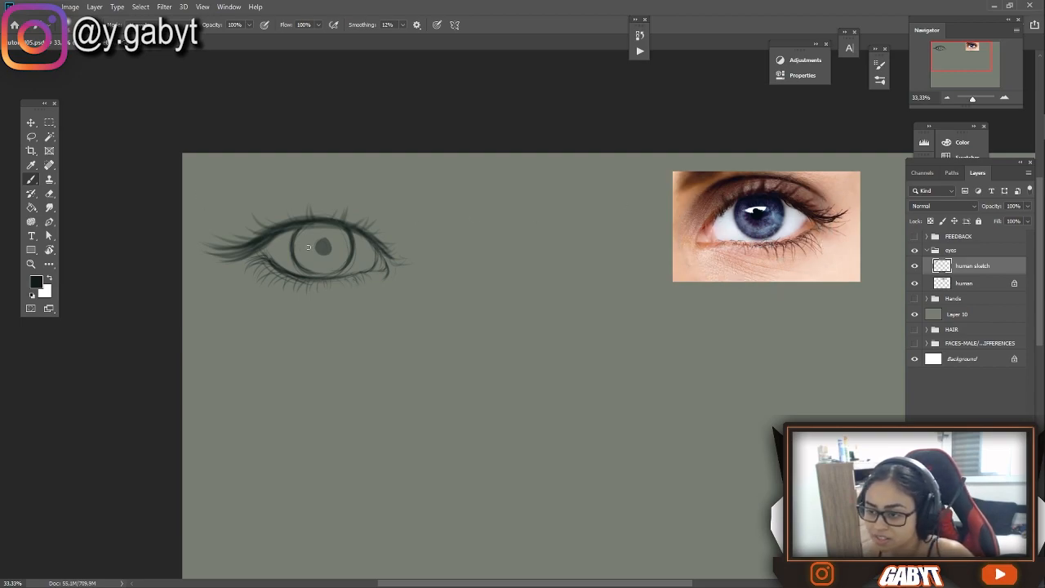
mouse_move(404, 278)
left_mouse_down()
mouse_move(310, 180)
mouse_move(326, 176)
mouse_move(358, 179)
mouse_move(261, 291)
left_mouse_up()
key("ctrl+z")
mouse_move(387, 221)
left_mouse_down()
mouse_move(354, 313)
mouse_move(281, 303)
mouse_move(388, 245)
left_mouse_up()
key("ctrl+z")
mouse_move(348, 178)
left_mouse_down()
mouse_move(302, 179)
mouse_move(332, 175)
left_mouse_up()
mouse_move(407, 272)
left_mouse_down()
mouse_move(330, 336)
mouse_move(391, 286)
left_mouse_up()
key("ctrl+z")
Try thin socket guide curves below, above and beside the sketched eye's inner corner and undo them
left_click_drag(249, 282, 380, 227)
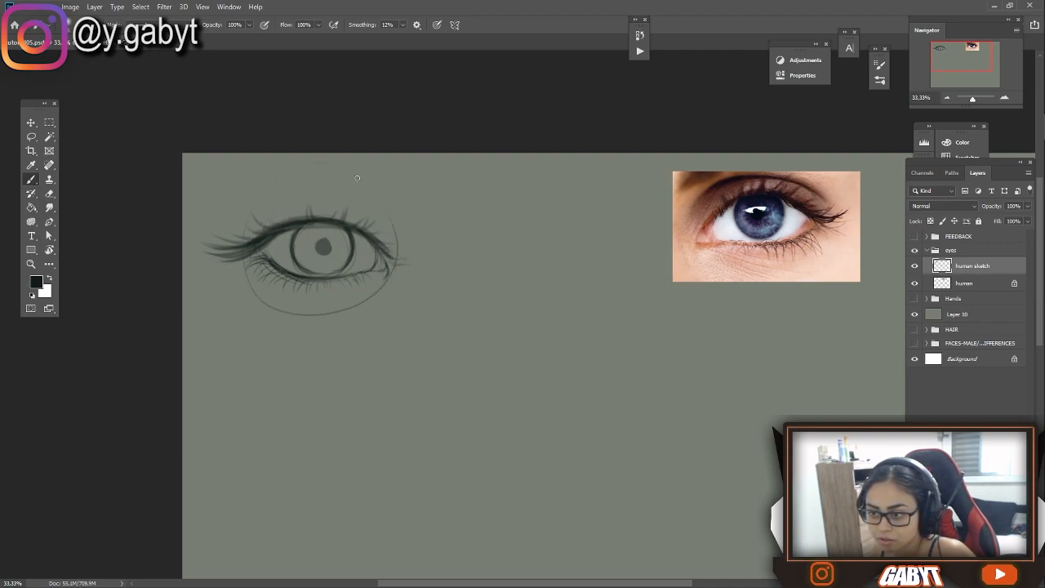
key("ctrl+z")
mouse_move(262, 217)
left_mouse_down()
mouse_move(301, 188)
mouse_move(331, 191)
left_mouse_up()
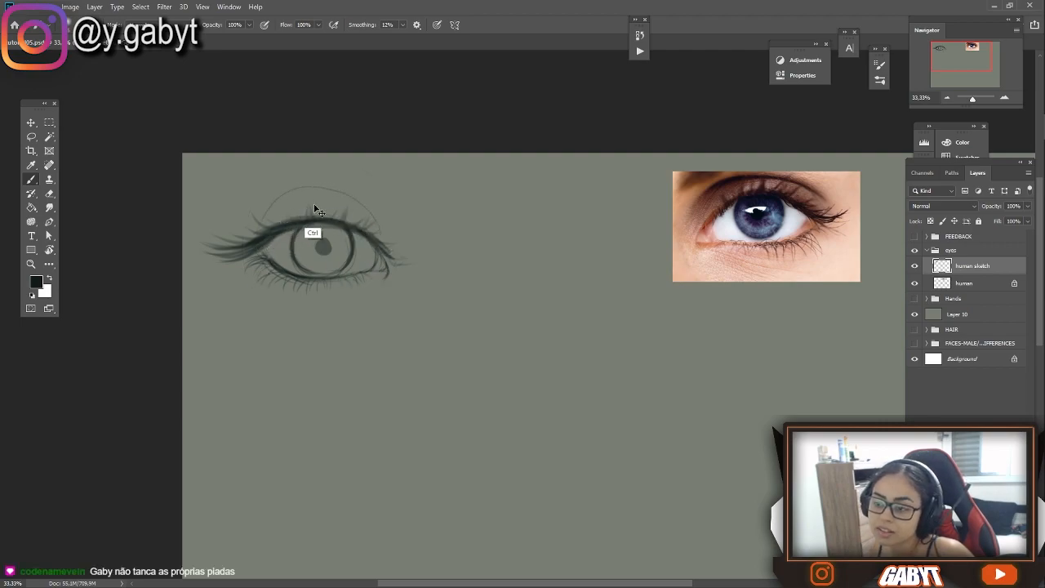
key("ctrl+z")
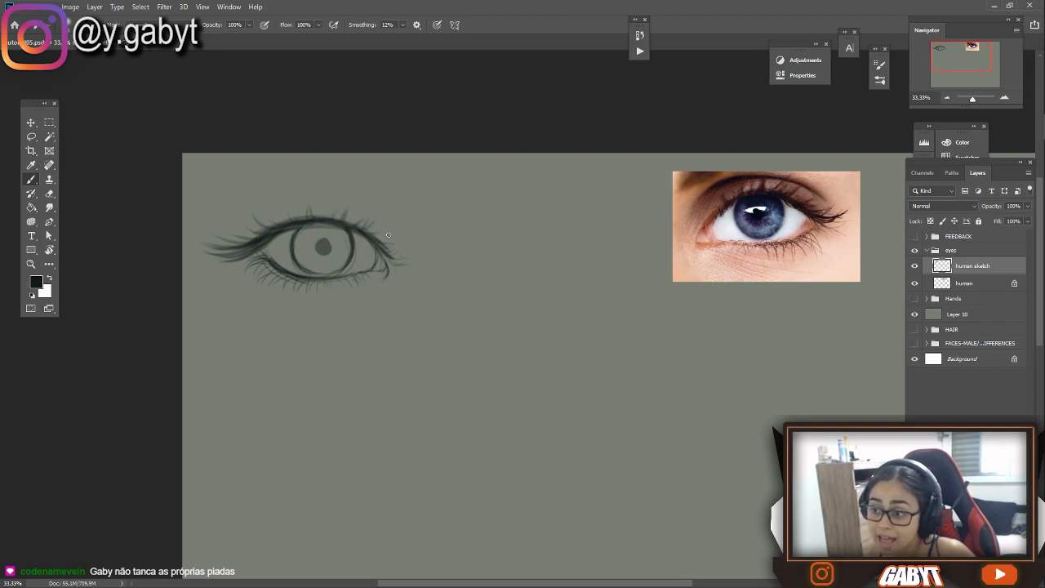
mouse_move(388, 221)
left_mouse_down()
mouse_move(344, 192)
mouse_move(352, 196)
mouse_move(233, 228)
mouse_move(371, 204)
mouse_move(398, 236)
left_mouse_up()
key("ctrl+z")
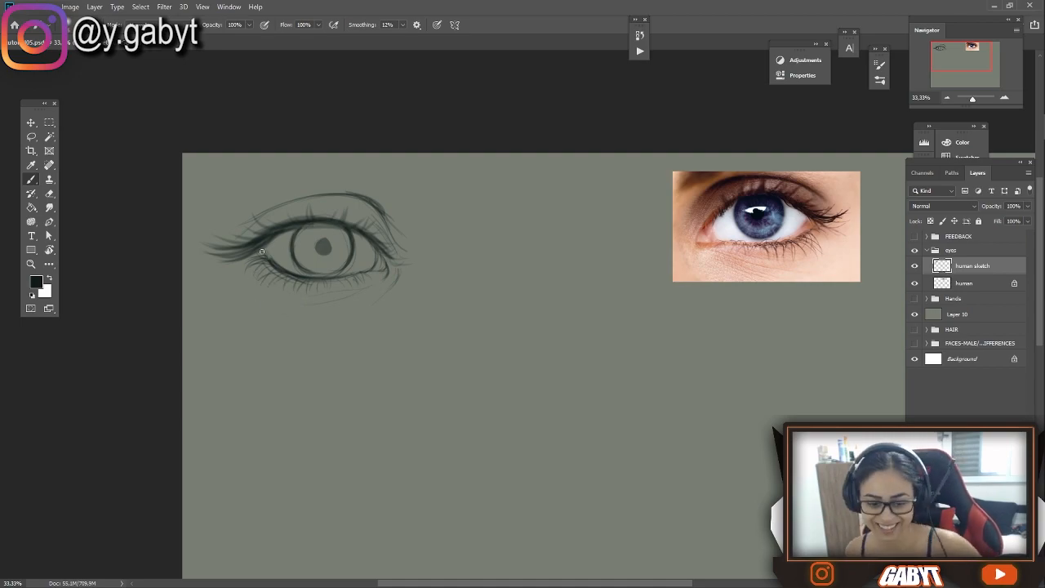
Start a text list below the sketched eye with the lines "1- iris" and "2- pupil"
key("t")
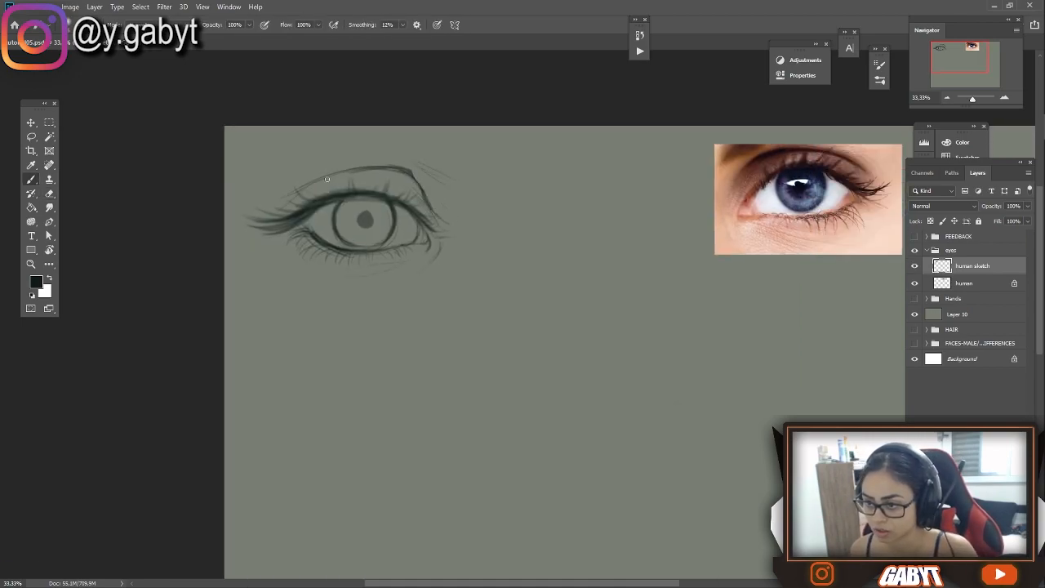
left_click(289, 358)
type("1- iris")
key("Return")
type("2- pupil")
key("Return")
Add "3- eyelashes + direction/size + make a mess please" to the list and start the line "4-"
type("3- eyelashes + direction/size + make a mess ple")
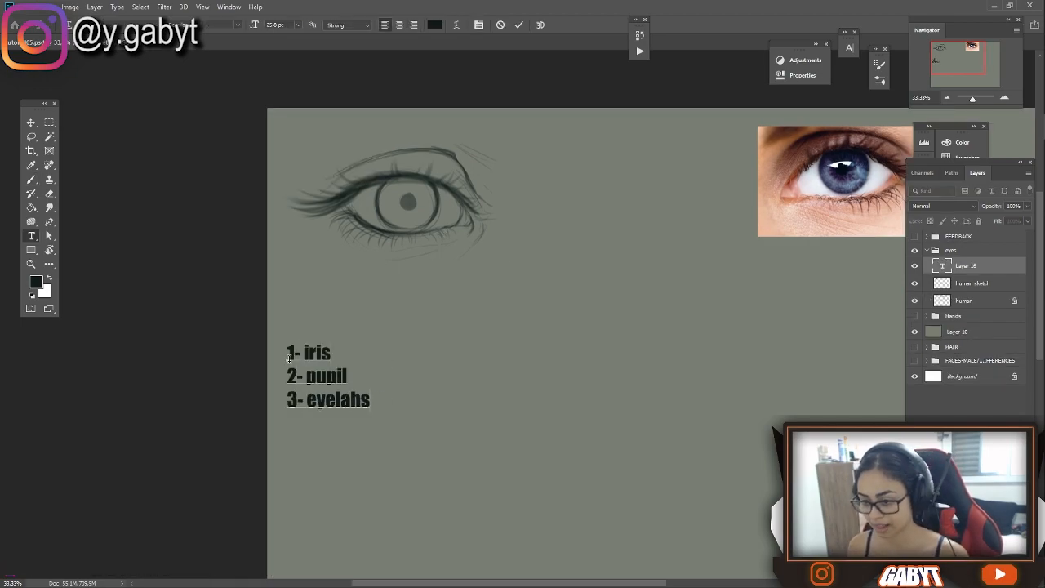
type("ase")
key("Return")
type("4-")
key("Up")
key("Right")
key("Right")
key("Right")
key("Right")
key("Right")
key("Right")
key("Right")
key("Right")
key("Right")
key("Right")
key("Right")
key("Right")
key("Right")
key("Right")
key("Right")
key("Right")
key("Right")
key("Right")
key("Right")
key("Right")
type("/size")
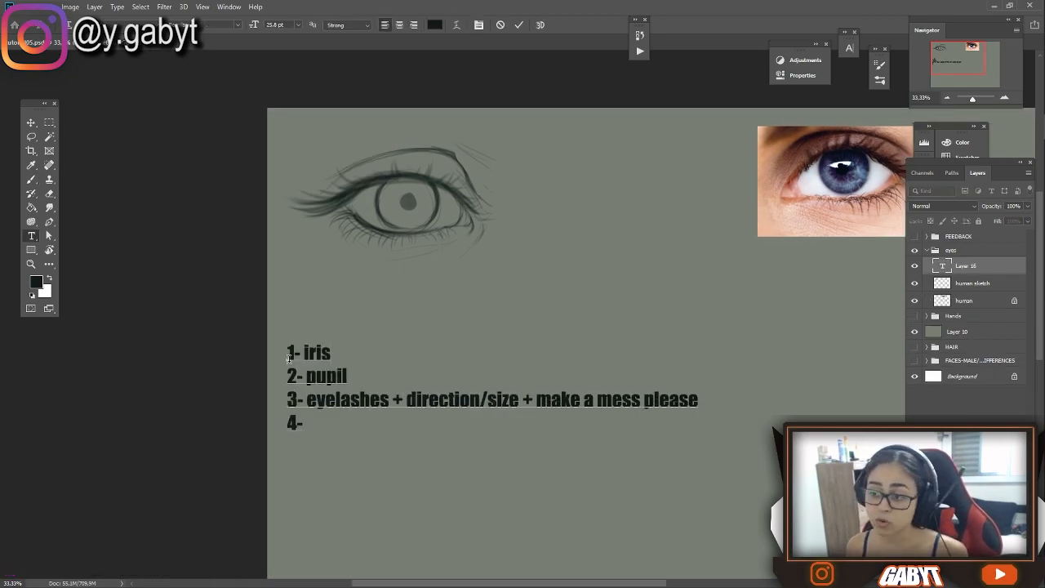
Complete the list with "beauty zone", "5- meat bending/ top lid/ format" and "6- bottom lid bendings because we got meat and gravity"
key("Down")
type("beauty zone")
key("Return")
type("5- meat bending/ top lid/")
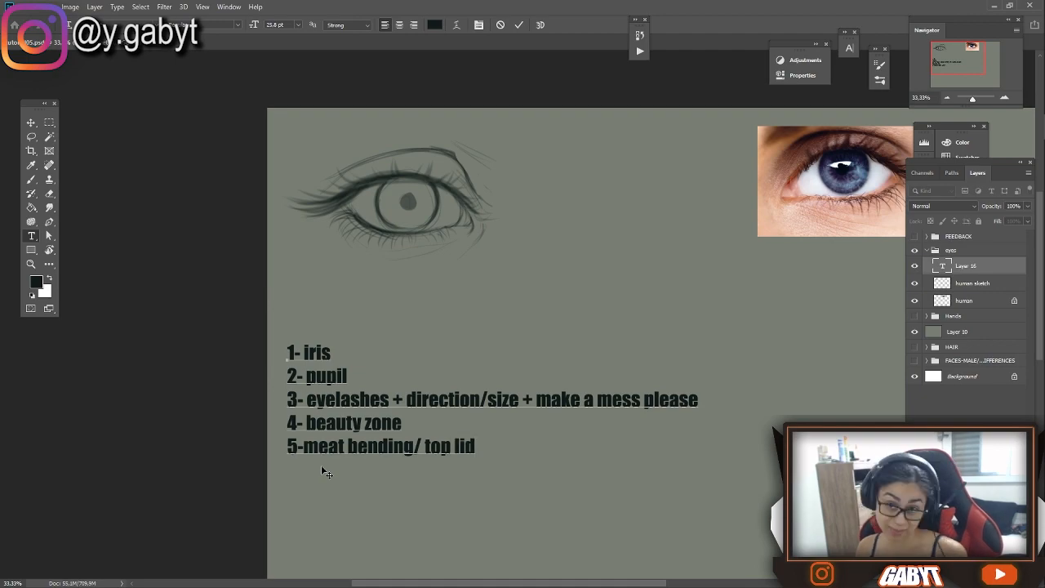
type(" format")
key("Home")
key("Right")
key("Right")
key("End")
key("Return")
type("6- bottom lid bendings because we got meat and gravity")
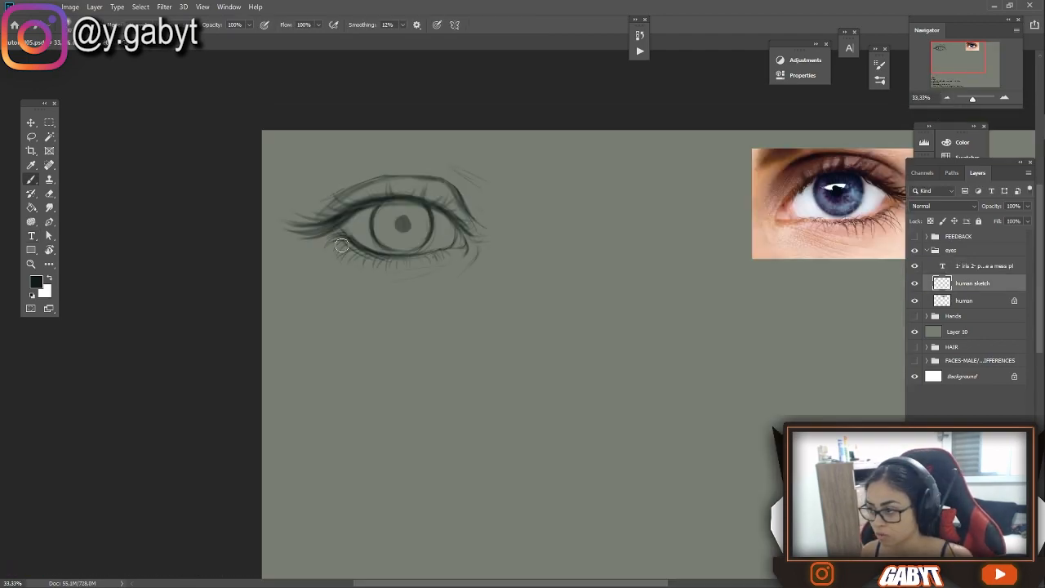
Adjust the brush, test it with a curved stroke beside the sketched eye, and undo the stroke
left_click_drag(475, 236, 422, 255)
mouse_move(432, 206)
left_mouse_down()
mouse_move(495, 182)
mouse_move(455, 188)
left_mouse_up()
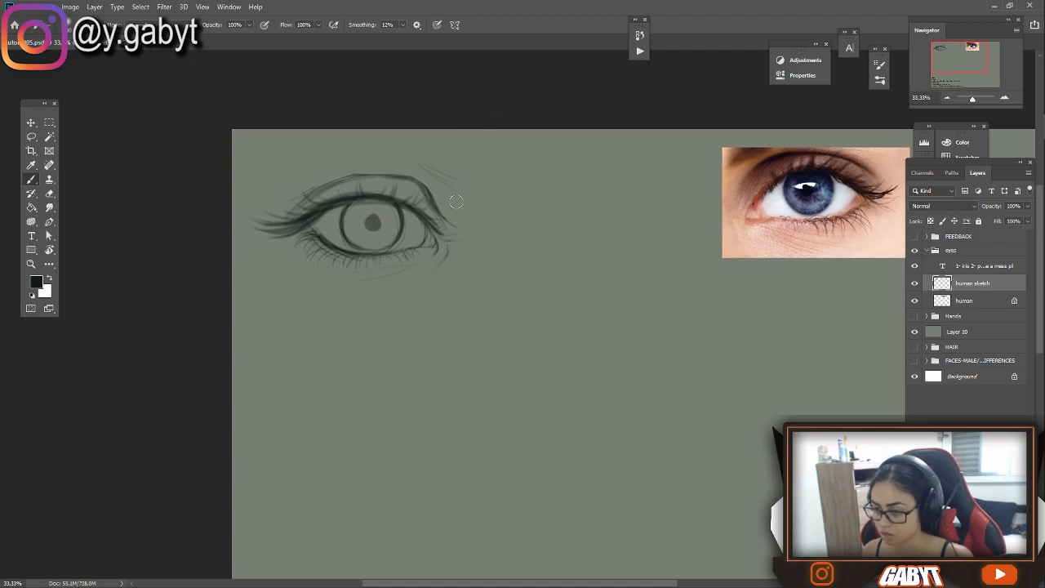
right_click(456, 203)
left_click(548, 106)
left_click_drag(504, 253, 627, 218)
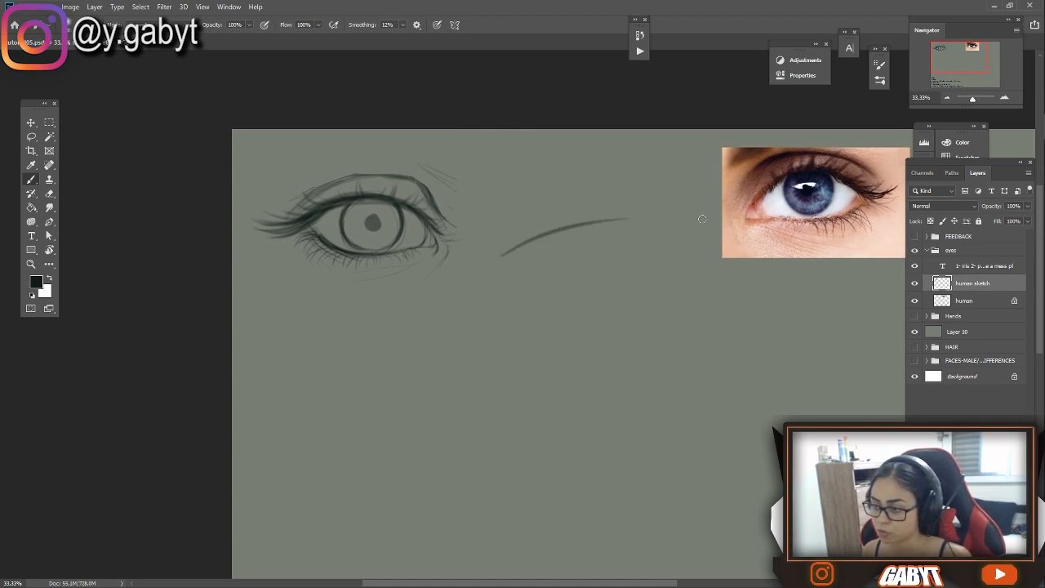
key("ctrl+z")
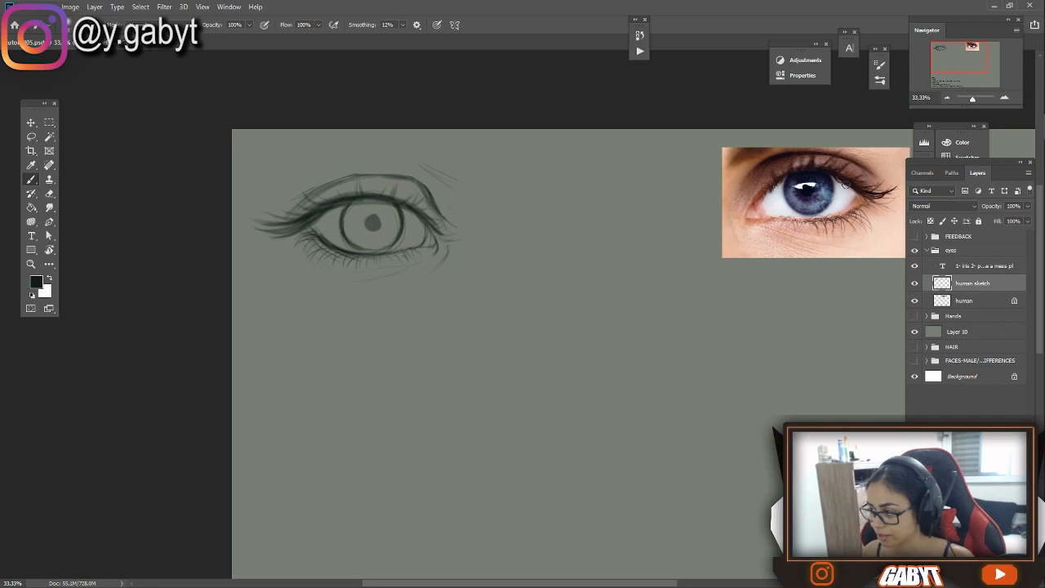
Sketch a flat arched upper lid line for a second eye in the empty area below the first
left_click(1004, 97)
left_click_drag(432, 234, 444, 252)
left_click_drag(294, 304, 510, 300)
key("ctrl+z")
left_click_drag(327, 303, 459, 308)
left_click_drag(324, 308, 486, 318)
left_click_drag(313, 321, 490, 320)
Build up the second eye's upper lid arch and slope it down towards the inner corner
mouse_move(441, 217)
left_mouse_down()
mouse_move(403, 301)
mouse_move(395, 215)
left_mouse_up()
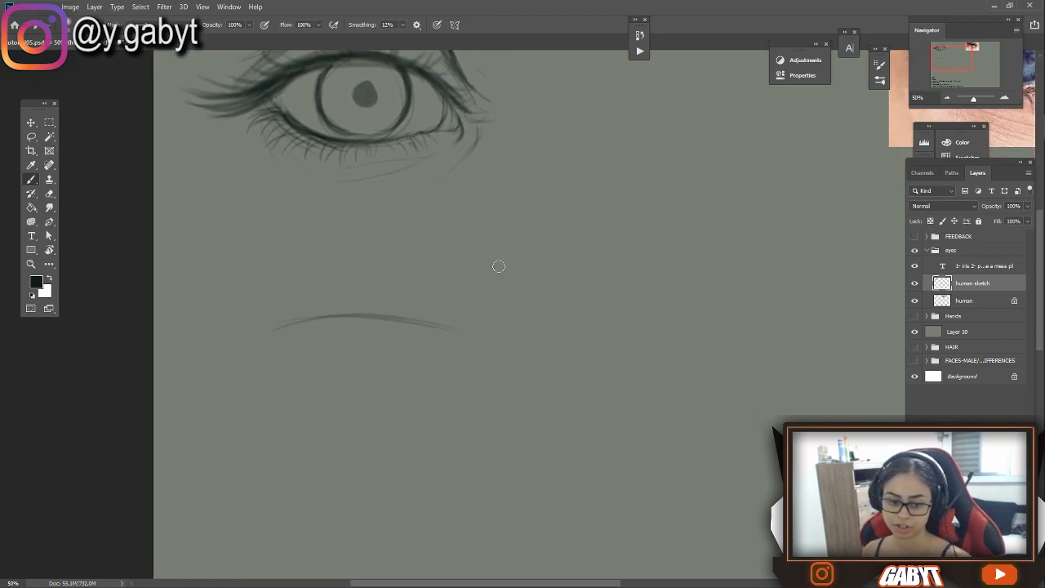
left_click_drag(464, 299, 530, 249)
mouse_move(335, 268)
left_mouse_down()
mouse_move(358, 240)
mouse_move(632, 303)
left_mouse_up()
key("ctrl+z")
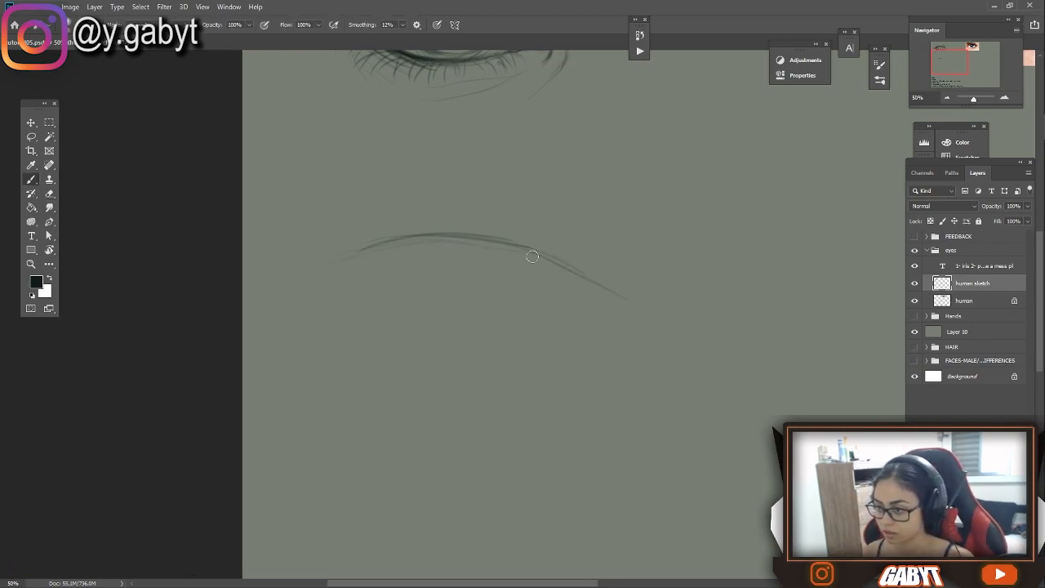
left_click_drag(549, 217, 515, 254)
left_click_drag(443, 307, 472, 268)
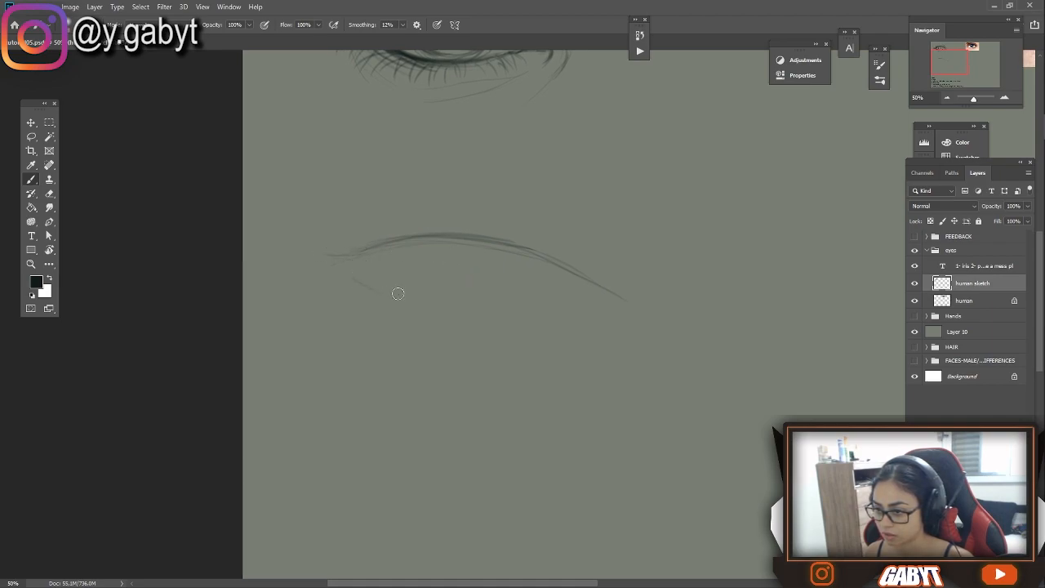
Sketch the second eye's lower lid, curving down from the outer corner and running nearly flat towards the inner corner
left_click_drag(356, 271, 391, 289)
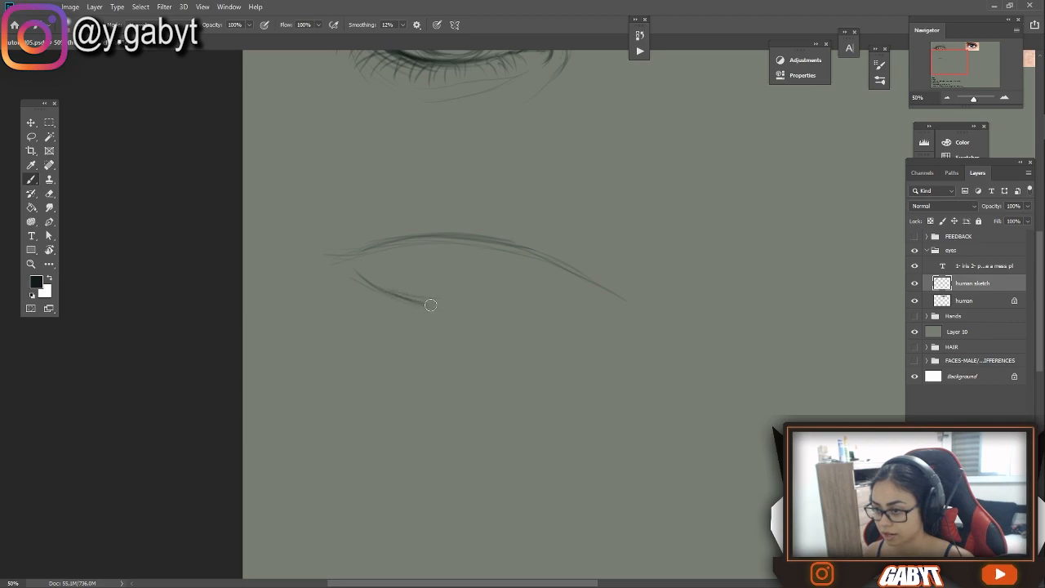
mouse_move(425, 304)
left_mouse_down()
mouse_move(559, 304)
mouse_move(423, 305)
mouse_move(538, 305)
left_mouse_up()
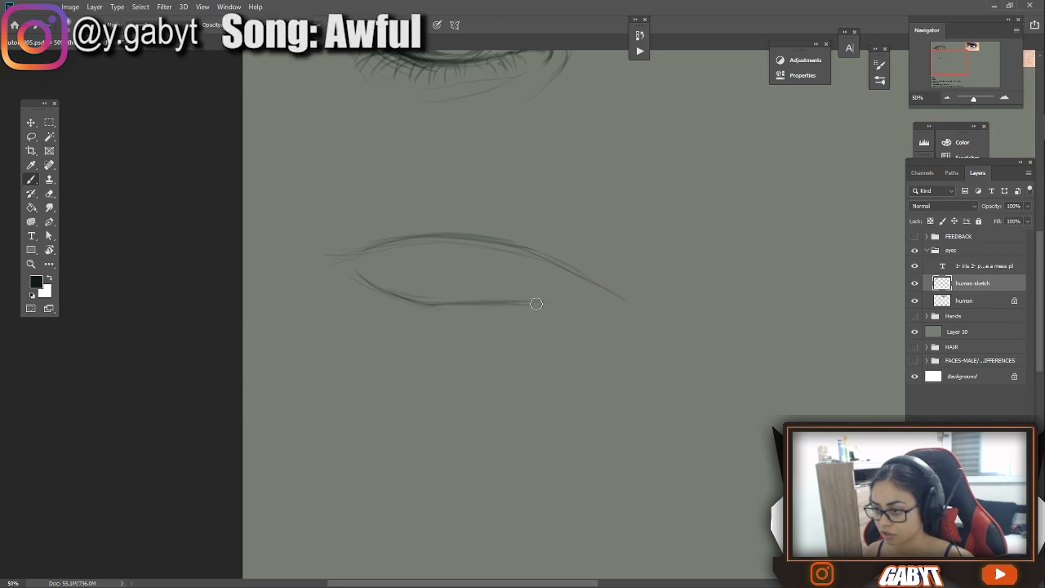
left_click_drag(464, 305, 413, 307)
left_click_drag(356, 271, 415, 307)
mouse_move(415, 308)
left_mouse_down()
mouse_move(497, 285)
mouse_move(649, 274)
left_mouse_up()
key("ctrl+z")
left_click_drag(500, 284, 602, 279)
Darken the second eye's outer lid lines and clean them up with the eraser
mouse_move(407, 229)
left_mouse_down()
mouse_move(571, 218)
mouse_move(679, 263)
left_mouse_up()
key("ctrl+z")
left_click_drag(397, 244, 505, 221)
left_click_drag(435, 260, 510, 294)
key("e")
key("b")
Thicken the second eye's upper lid line into a pointed outer corner, add an inner crease stroke, and trim the tip
left_click_drag(401, 257, 477, 222)
left_click_drag(627, 206, 663, 245)
mouse_move(615, 232)
left_mouse_down()
mouse_move(564, 270)
mouse_move(517, 226)
mouse_move(413, 234)
left_mouse_up()
left_click_drag(480, 229, 421, 237)
key("e")
mouse_move(407, 257)
left_mouse_down()
mouse_move(441, 250)
mouse_move(462, 267)
mouse_move(420, 235)
left_mouse_up()
key("b")
Darken the inner end of the upper lid, draw the lid crease, and shade beneath the lower outer lid
mouse_move(517, 224)
left_mouse_down()
mouse_move(634, 230)
mouse_move(680, 260)
left_mouse_up()
mouse_move(631, 230)
left_mouse_down()
mouse_move(651, 280)
mouse_move(449, 280)
left_mouse_up()
mouse_move(555, 204)
left_mouse_down()
mouse_move(663, 209)
mouse_move(506, 204)
left_mouse_up()
left_click_drag(568, 227, 650, 216)
left_click_drag(477, 225, 410, 234)
key("bracketright")
left_click_drag(441, 273, 499, 292)
Fill a dark vertical slit pupil tapering down from the upper lid inside the second eye's iris
key("bracketleft")
left_click_drag(562, 226, 570, 255)
mouse_move(569, 255)
left_mouse_down()
mouse_move(572, 229)
mouse_move(568, 258)
left_mouse_up()
left_click(573, 235, "alt")
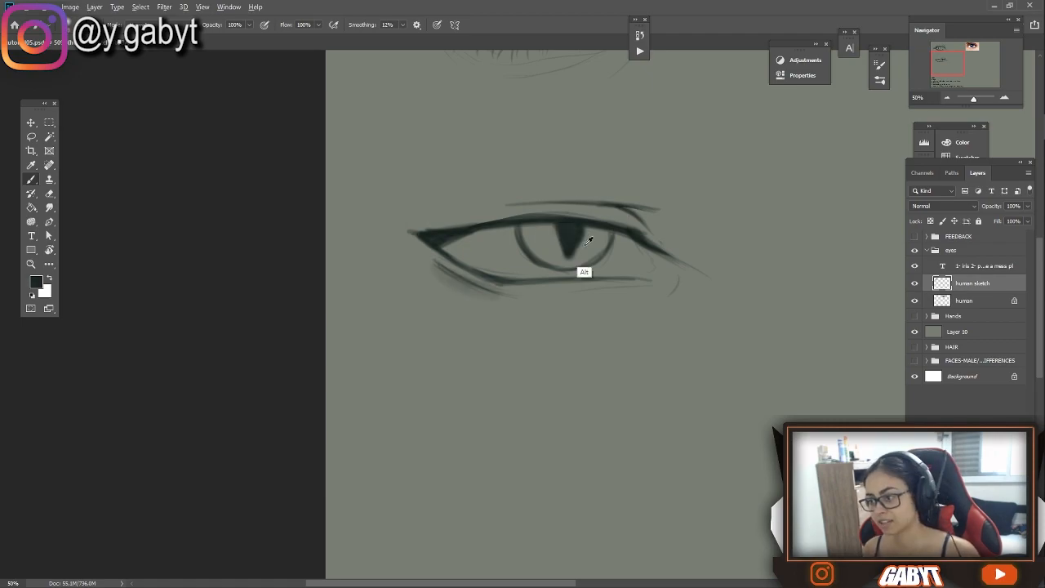
Shade the eyeball beneath the upper lid and add short lash strokes and a tear duct edge at the inner corner
mouse_move(488, 229)
left_mouse_down()
mouse_move(538, 219)
mouse_move(439, 236)
mouse_move(639, 227)
left_mouse_up()
left_click_drag(464, 234, 688, 229)
left_click_drag(642, 232, 681, 244)
left_click_drag(459, 239, 474, 239)
mouse_move(678, 261)
left_mouse_down()
mouse_move(519, 230)
mouse_move(503, 254)
left_mouse_up()
mouse_move(525, 223)
left_mouse_down()
mouse_move(508, 250)
mouse_move(541, 261)
left_mouse_up()
mouse_move(343, 211)
left_mouse_down()
mouse_move(466, 218)
mouse_move(410, 237)
mouse_move(565, 284)
left_mouse_up()
scroll(457, 262, "down", 5)
scroll(409, 312, "up", 5)
scroll(462, 250, "down", 5)
scroll(434, 311, "up", 3)
key("alt+Tab")
left_click(336, 28)
Refine the slit-pupil eye's crease, lash strokes and lower lid shading with the brush and eraser
scroll(565, 284, "up", 3)
mouse_move(539, 351)
left_mouse_down()
mouse_move(622, 262)
mouse_move(646, 269)
left_mouse_up()
left_click_drag(466, 294, 441, 307)
mouse_move(593, 357)
left_mouse_down()
mouse_move(518, 338)
mouse_move(581, 341)
left_mouse_up()
key("e")
key("b")
left_click_drag(352, 320, 387, 348)
mouse_move(973, 98)
left_mouse_down()
mouse_move(972, 88)
mouse_move(973, 98)
left_mouse_up()
scroll(253, 270, "up", 5)
mouse_move(392, 295)
left_mouse_down()
mouse_move(525, 267)
mouse_move(474, 287)
left_mouse_up()
mouse_move(975, 99)
left_mouse_down()
mouse_move(965, 103)
mouse_move(974, 99)
left_mouse_up()
Flip the canvas horizontally, touch up the slit-pupil eye's upper lid and outer shading, and flip the canvas back
key("ctrl+shift+h")
left_click_drag(718, 265, 113, 273)
left_click(506, 236, "alt")
left_click_drag(495, 243, 468, 225)
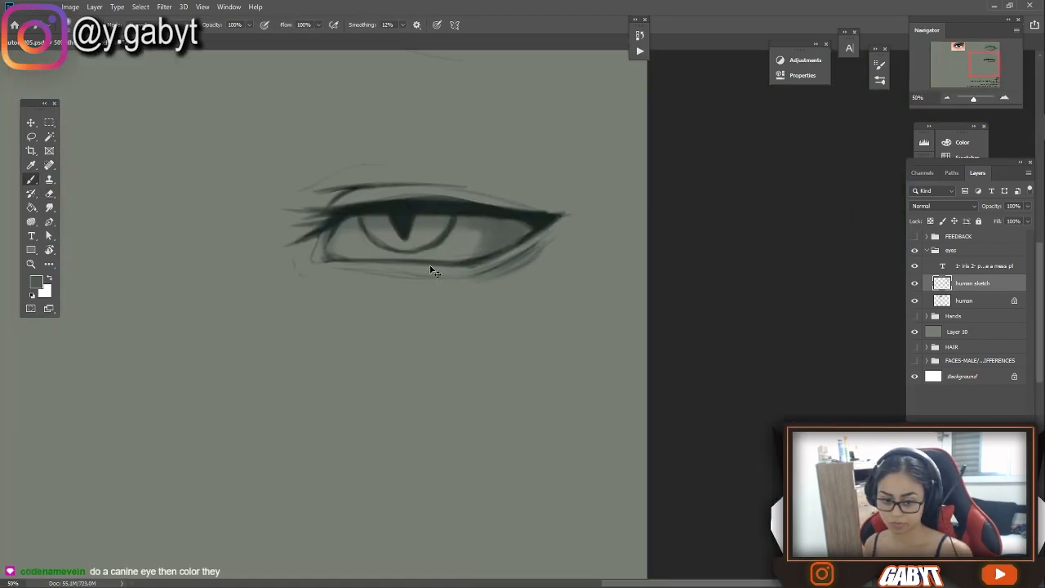
left_click_drag(974, 99, 970, 99)
key("ctrl+shift+h")
Clean up the slit-pupil eye with the eraser and reinforce its lid lines with brush strokes
scroll(427, 299, "up", 5)
left_click_drag(709, 226, 766, 217)
key("e")
key("b")
mouse_move(668, 229)
left_mouse_down()
mouse_move(546, 306)
mouse_move(529, 271)
left_mouse_up()
left_click(433, 302, "alt")
left_click_drag(346, 311, 415, 307)
scroll(415, 307, "down", 1)
Create a new layer named "canine sketch" directly above the human layer
left_click(972, 301)
scroll(656, 356, "up", 1)
key("ctrl+shift+n")
type("canine sketch")
key("Return")
Paste the white wolf eye photo and move it beneath the human eye reference photo
left_click_drag(232, 248, 387, 275)
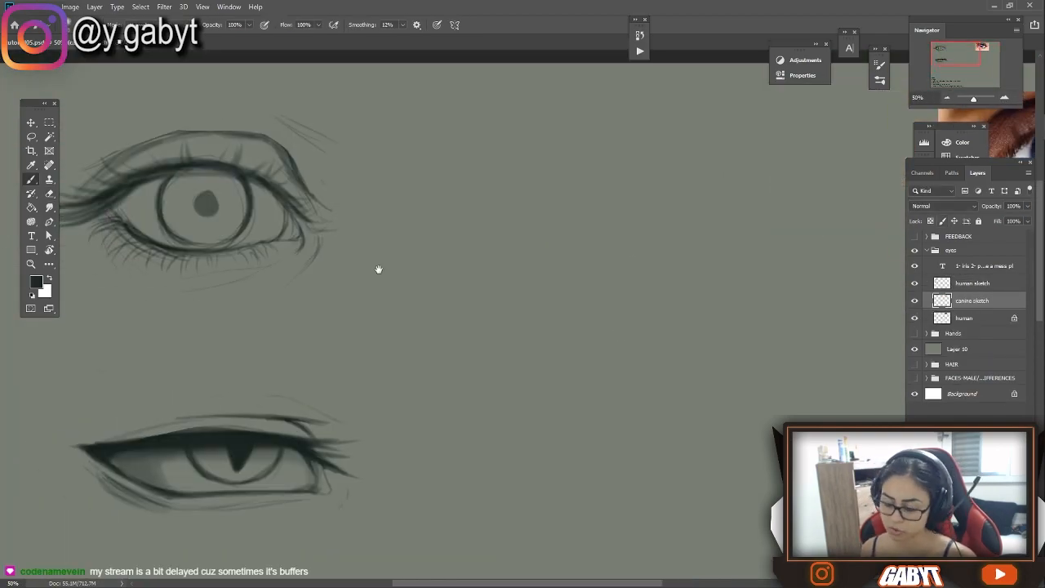
right_click(387, 275)
left_click_drag(903, 142, 711, 177)
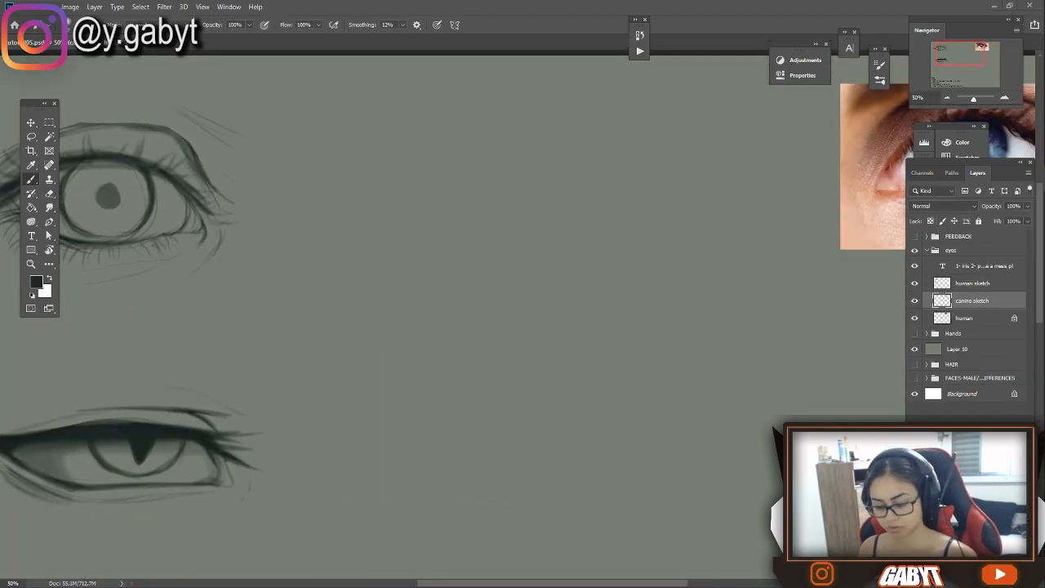
key("ctrl+v")
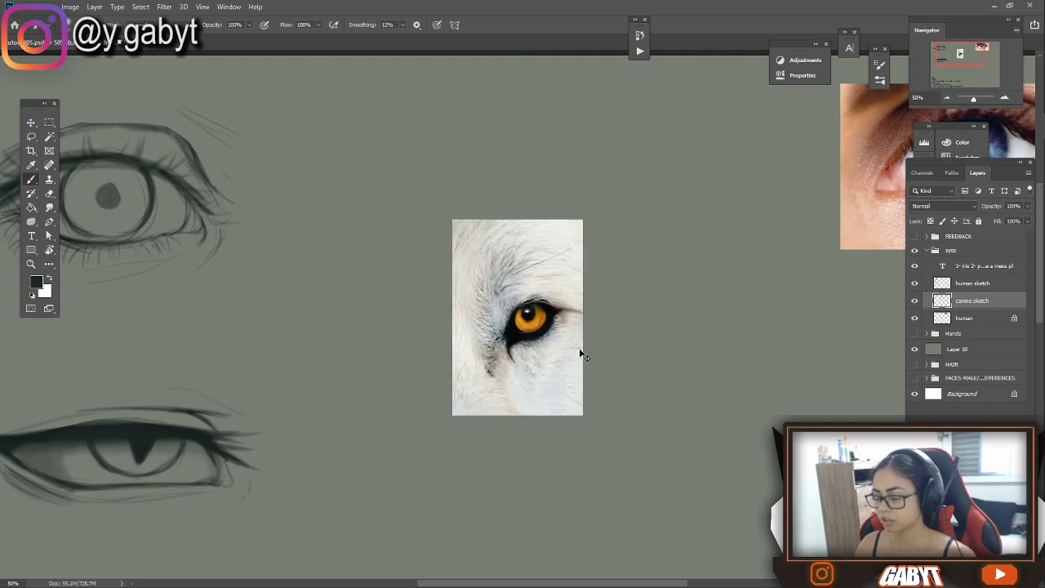
left_click_drag(525, 330, 844, 371)
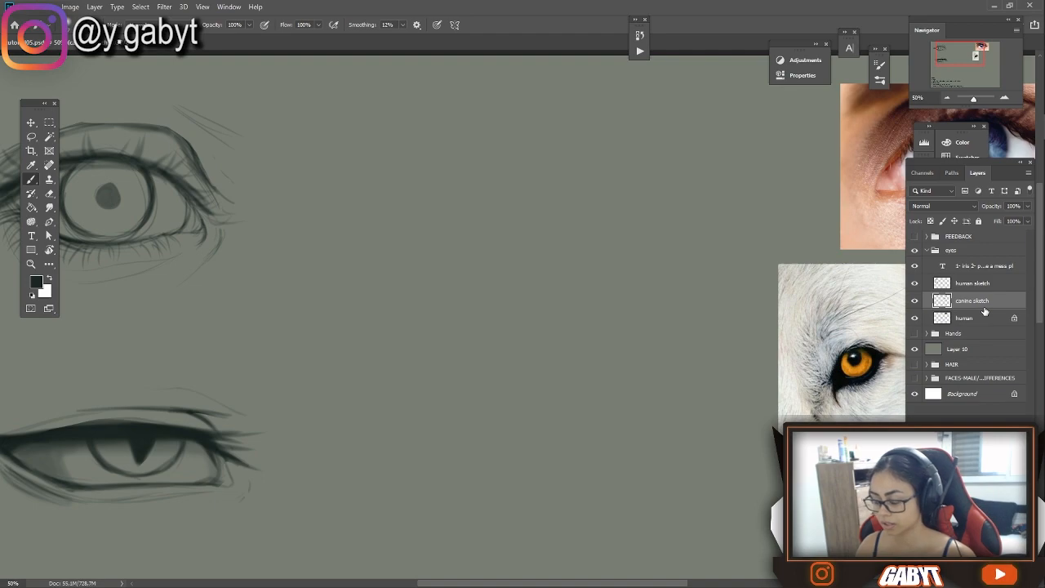
Create another layer named "canine sketch" and rename the wolf photo's layer "ref canine"
key("ctrl+shift+n")
type("can")
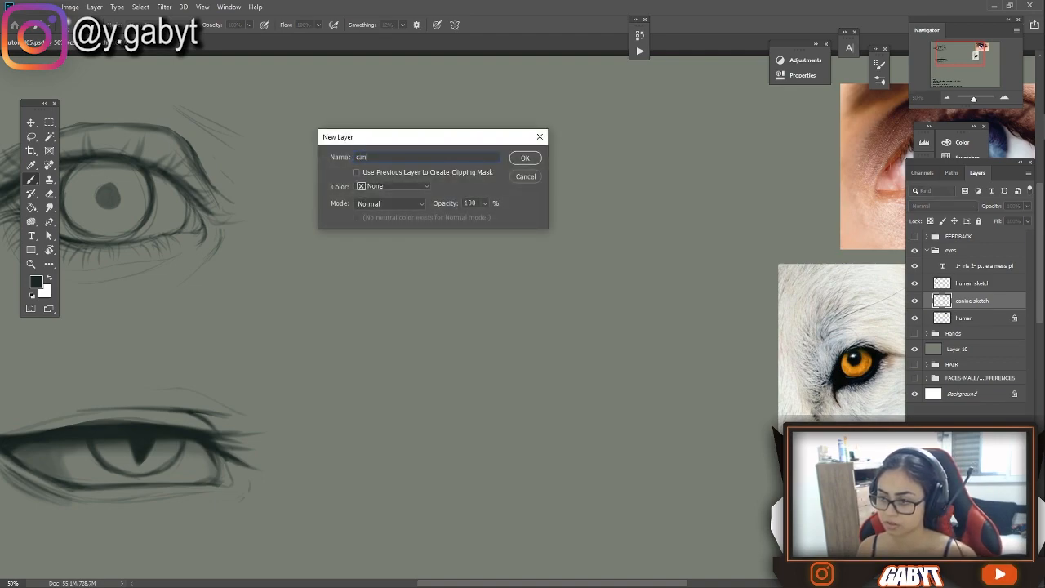
type("ine sketch")
key("Return")
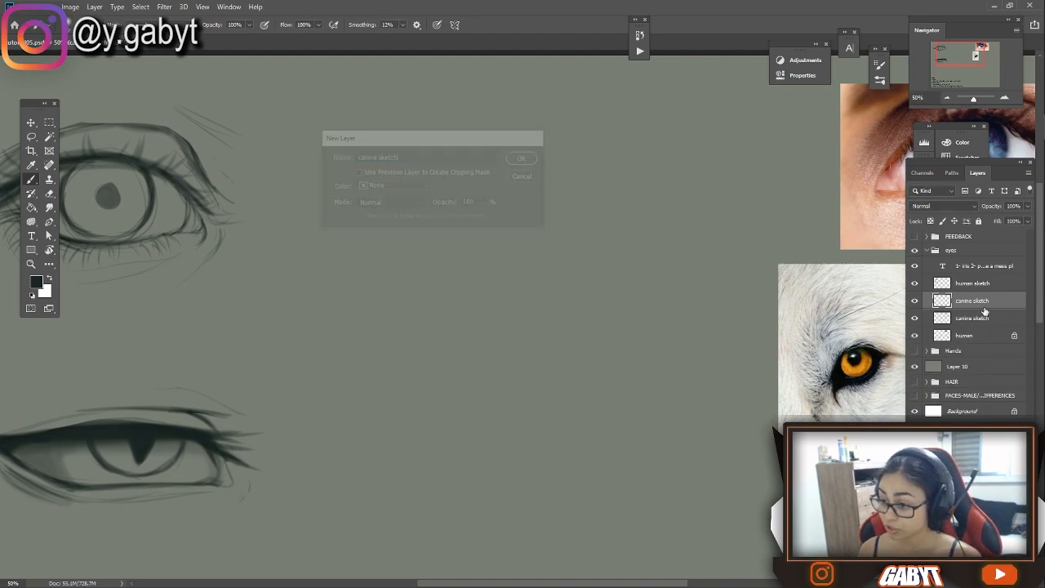
double_click(974, 319)
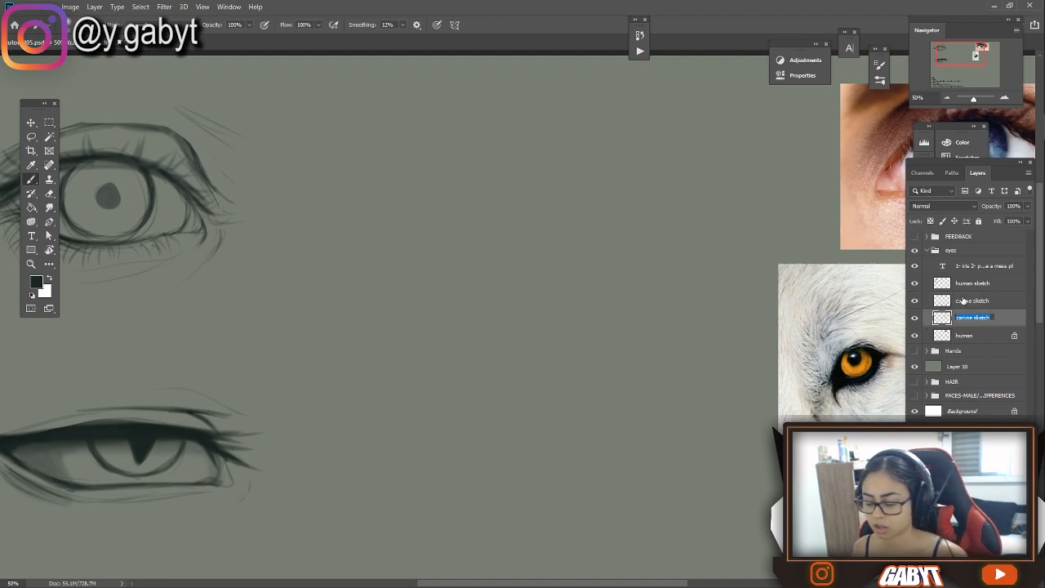
type("se")
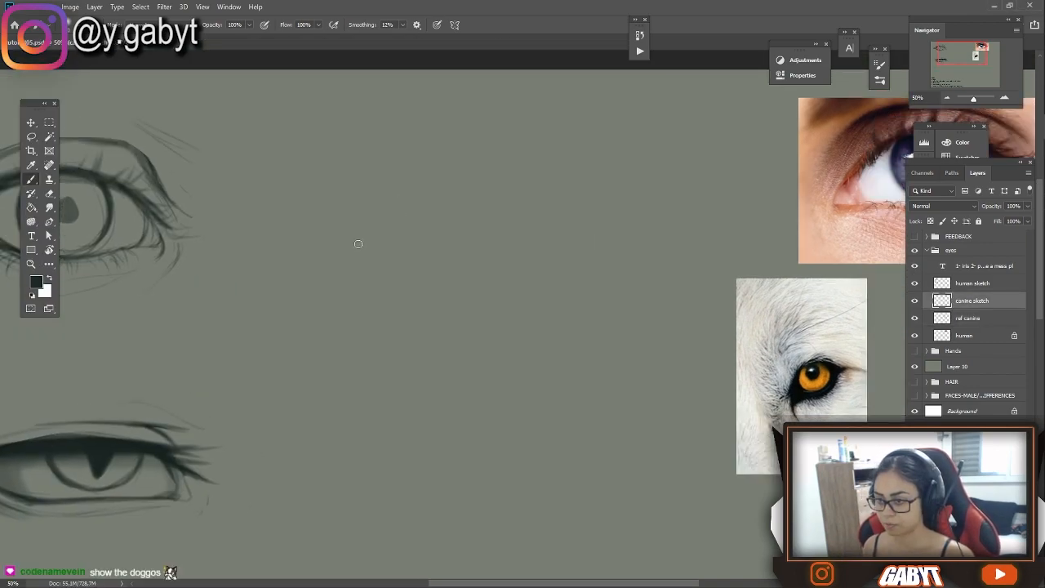
Sketch a thin circle for the canine eye between the human sketch and the photos, with a dark oval pupil inside
mouse_move(365, 219)
left_mouse_down()
mouse_move(460, 186)
mouse_move(470, 237)
left_mouse_up()
key("ctrl+z")
mouse_move(468, 184)
left_mouse_down()
mouse_move(393, 250)
mouse_move(396, 231)
left_mouse_up()
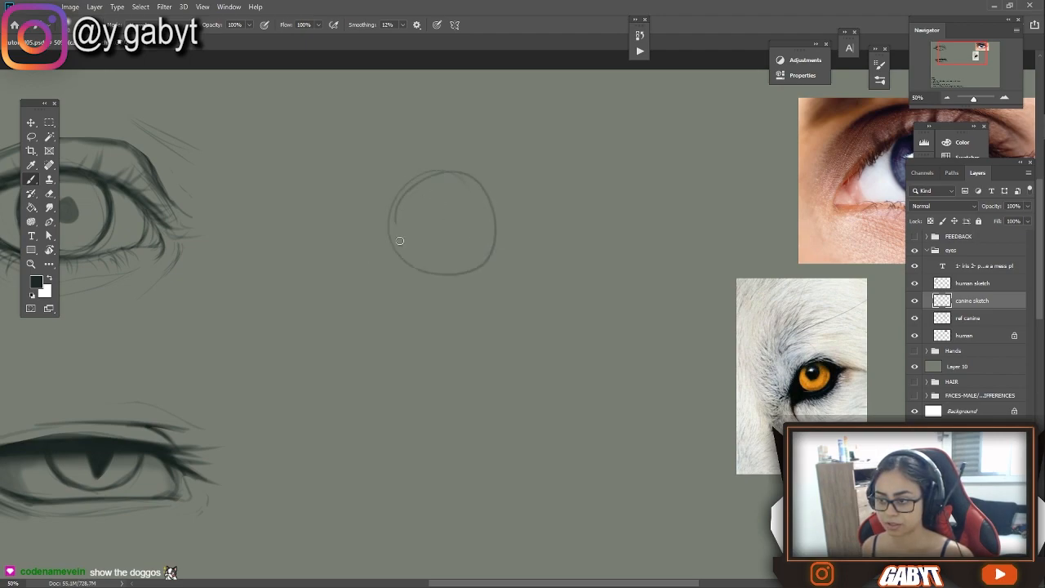
key("ctrl+z")
key("ctrl+z")
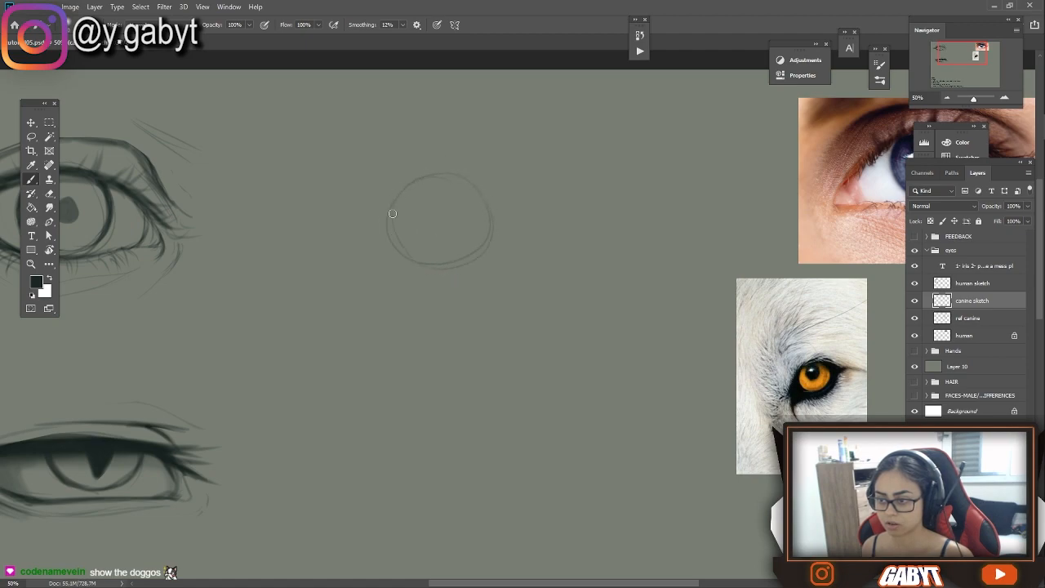
mouse_move(428, 218)
left_mouse_down()
mouse_move(439, 209)
mouse_move(443, 221)
mouse_move(445, 205)
mouse_move(443, 231)
left_mouse_up()
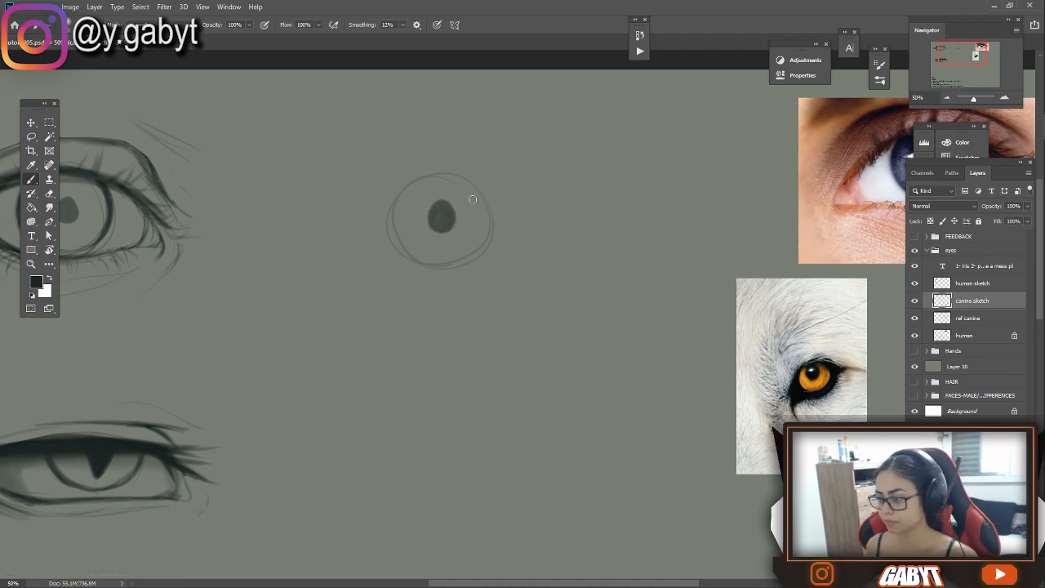
mouse_move(396, 205)
left_mouse_down()
mouse_move(449, 194)
mouse_move(578, 216)
left_mouse_up()
mouse_move(136, 214)
left_mouse_down()
mouse_move(252, 177)
mouse_move(150, 205)
mouse_move(185, 210)
left_mouse_up()
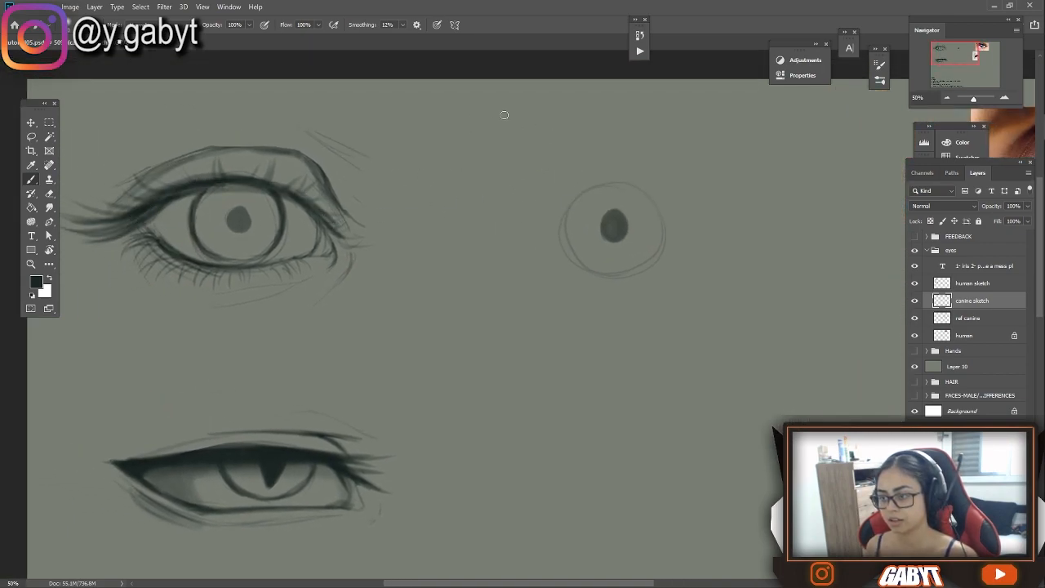
left_click_drag(539, 109, 479, 245)
key("ctrl+z")
mouse_move(658, 196)
left_mouse_down()
mouse_move(386, 152)
mouse_move(430, 163)
mouse_move(419, 163)
left_mouse_up()
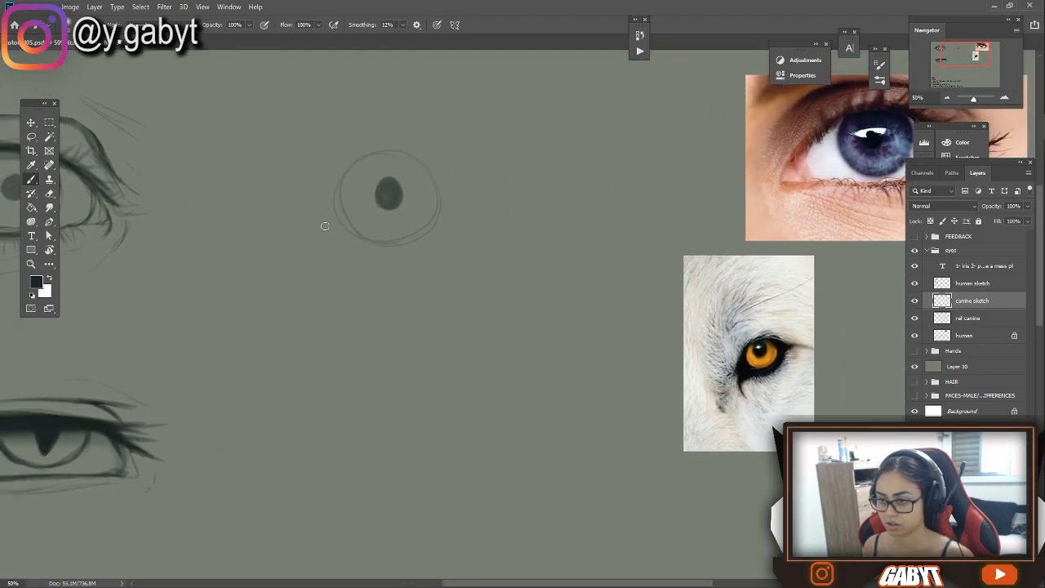
Draw the canine eye's thick dark rim with a drooping inner corner and a pointed outer corner, and shade its iris
left_click_drag(327, 201, 352, 166)
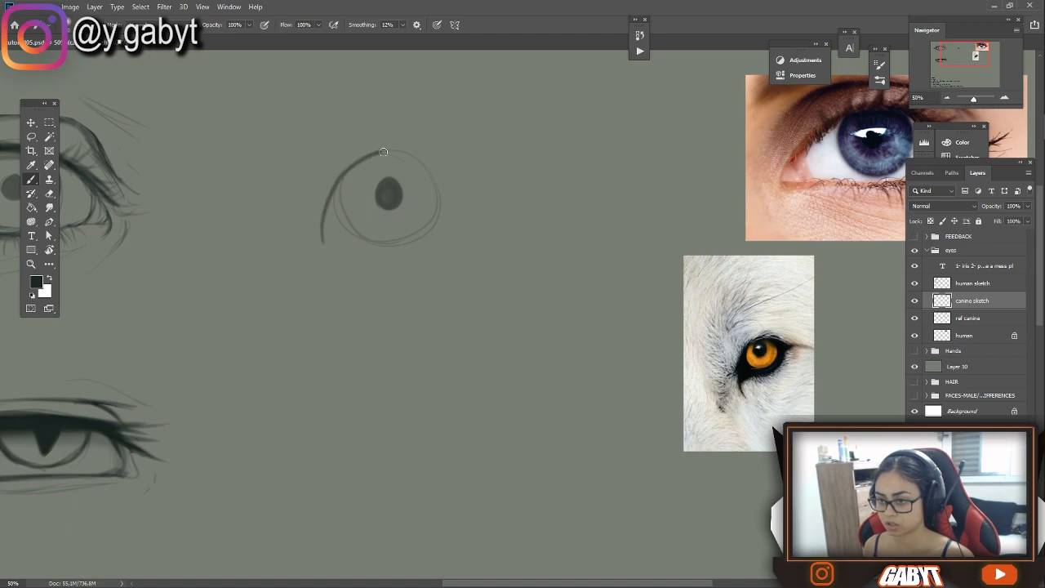
left_click_drag(438, 164, 502, 186)
left_click_drag(464, 184, 539, 189)
key("ctrl+z")
left_click_drag(414, 65, 435, 115)
left_click_drag(352, 298, 538, 243)
left_click_drag(585, 234, 582, 244)
mouse_move(553, 198)
left_mouse_down()
mouse_move(525, 206)
mouse_move(488, 251)
mouse_move(398, 263)
mouse_move(383, 278)
left_mouse_up()
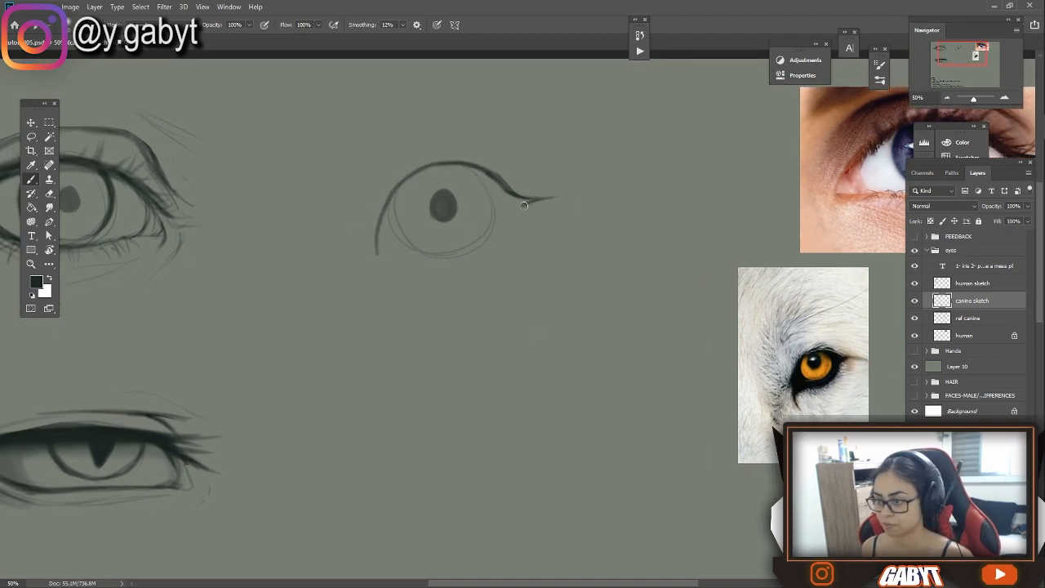
left_click_drag(374, 240, 381, 278)
mouse_move(511, 203)
left_mouse_down()
mouse_move(485, 176)
mouse_move(495, 231)
mouse_move(499, 212)
mouse_move(490, 241)
mouse_move(445, 260)
mouse_move(413, 260)
mouse_move(392, 204)
left_mouse_up()
mouse_move(484, 191)
left_mouse_down()
mouse_move(385, 243)
mouse_move(389, 213)
mouse_move(441, 204)
left_mouse_up()
left_click_drag(562, 198, 400, 287)
key("ctrl+z")
left_click(501, 223, "alt")
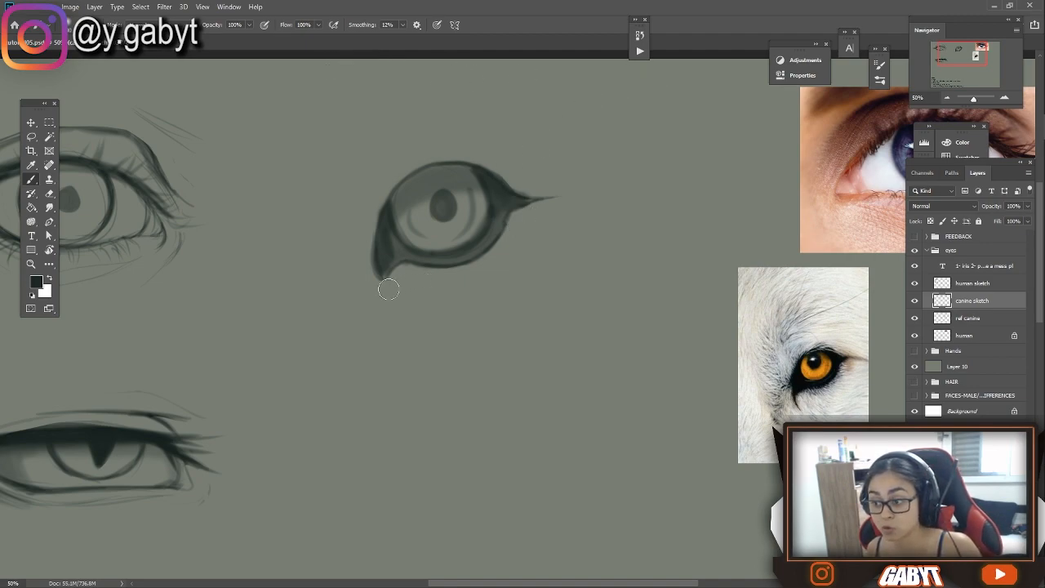
Sketch curved arrows radiating from the canine eye to mark the fur direction, and undo them
left_click_drag(418, 273, 480, 319)
mouse_move(472, 300)
left_mouse_down()
mouse_move(485, 328)
mouse_move(453, 324)
left_mouse_up()
mouse_move(498, 263)
left_mouse_down()
mouse_move(564, 276)
mouse_move(539, 284)
left_mouse_up()
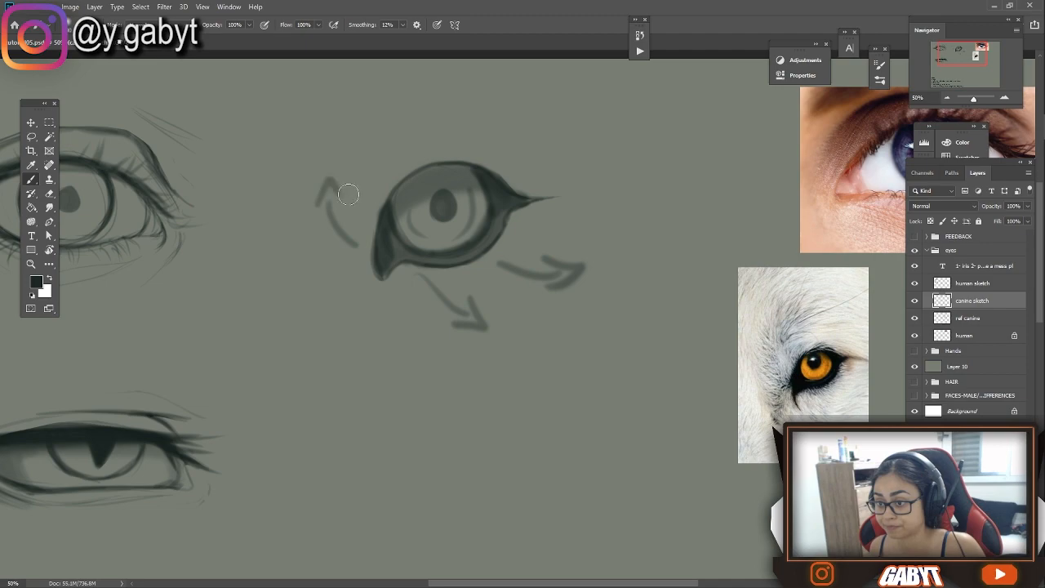
mouse_move(375, 175)
left_mouse_down()
mouse_move(373, 121)
mouse_move(399, 121)
left_mouse_up()
left_click_drag(445, 152, 467, 98)
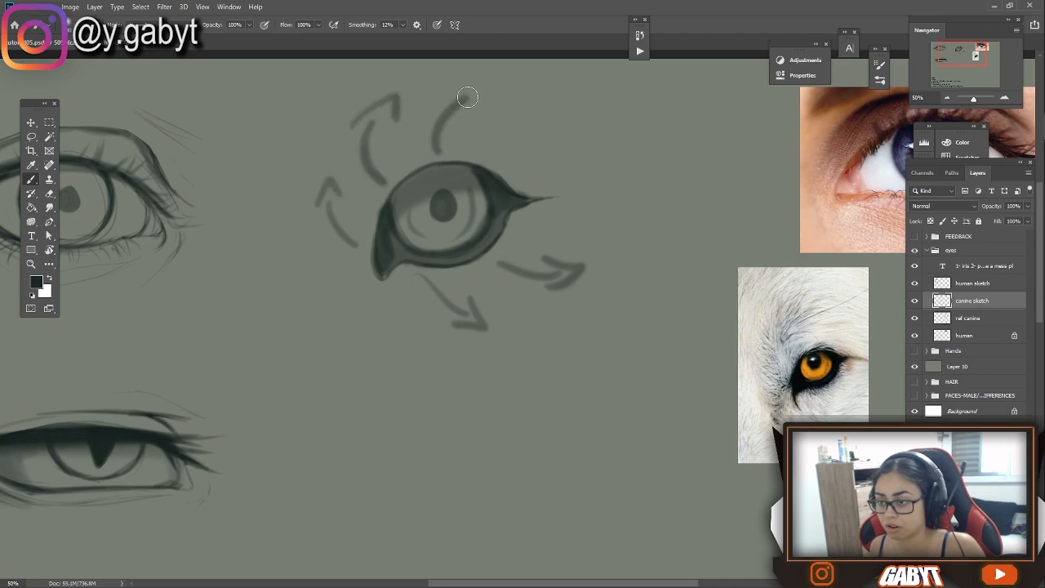
mouse_move(481, 159)
left_mouse_down()
mouse_move(543, 133)
mouse_move(530, 119)
mouse_move(560, 145)
left_mouse_up()
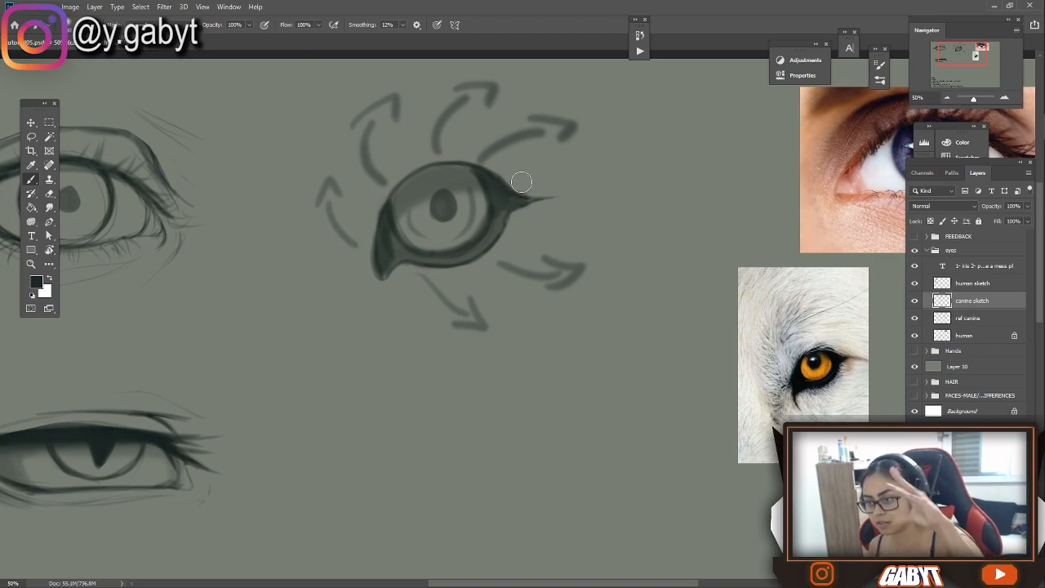
left_click_drag(379, 290, 410, 330)
key("ctrl+z")
key("ctrl+z")
key("ctrl+z")
key("ctrl+z")
key("ctrl+z")
key("ctrl+z")
key("ctrl+z")
key("ctrl+z")
key("ctrl+z")
key("ctrl+z")
key("ctrl+z")
key("ctrl+z")
key("ctrl+z")
key("ctrl+z")
Sketch the jagged fur edge beneath the canine eye and short fur strokes around its inner side
mouse_move(531, 216)
left_mouse_down()
mouse_move(442, 287)
mouse_move(460, 283)
left_mouse_up()
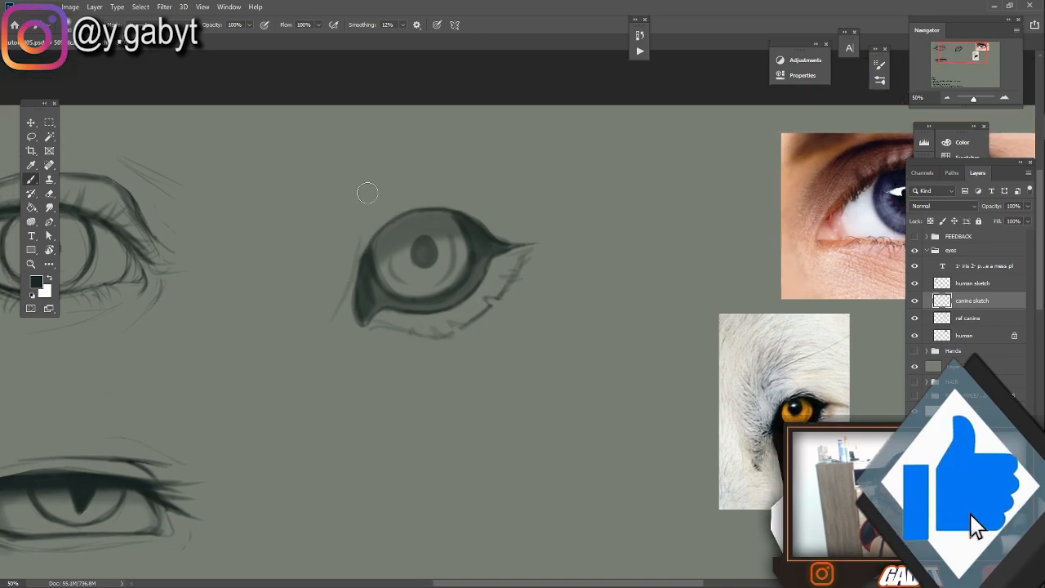
mouse_move(366, 193)
left_mouse_down()
mouse_move(418, 135)
mouse_move(402, 161)
left_mouse_up()
mouse_move(427, 175)
left_mouse_down()
mouse_move(377, 222)
mouse_move(457, 191)
mouse_move(511, 240)
left_mouse_up()
key("e")
key("b")
mouse_move(415, 201)
left_mouse_down()
mouse_move(389, 217)
mouse_move(335, 171)
mouse_move(359, 266)
left_mouse_up()
mouse_move(319, 202)
left_mouse_down()
mouse_move(355, 254)
mouse_move(323, 317)
left_mouse_up()
left_click_drag(372, 336, 403, 383)
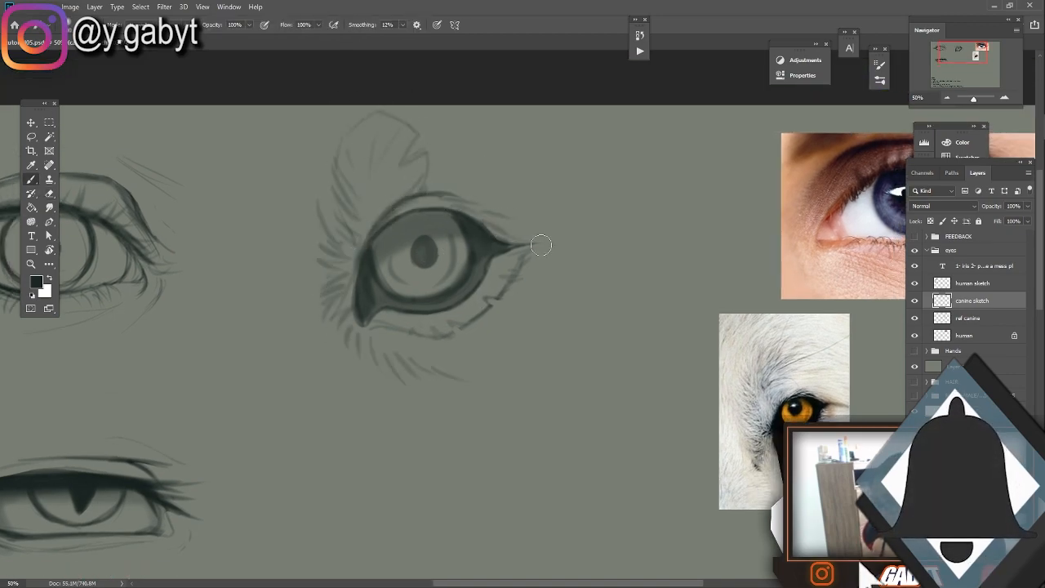
Add fur strokes above the canine eye and around its outer corner to complete the surrounding coat
left_click_drag(497, 234, 561, 244)
left_click_drag(531, 209, 602, 244)
left_click_drag(413, 128, 516, 134)
left_click_drag(490, 129, 579, 202)
mouse_move(423, 208)
left_mouse_down()
mouse_move(486, 208)
mouse_move(516, 146)
left_mouse_up()
left_click_drag(582, 194, 548, 240)
mouse_move(471, 232)
left_mouse_down()
mouse_move(408, 229)
mouse_move(453, 225)
left_mouse_up()
left_click_drag(365, 168, 359, 214)
mouse_move(362, 200)
left_mouse_down()
mouse_move(369, 237)
mouse_move(503, 110)
mouse_move(452, 130)
left_mouse_up()
scroll(383, 219, "down", 2)
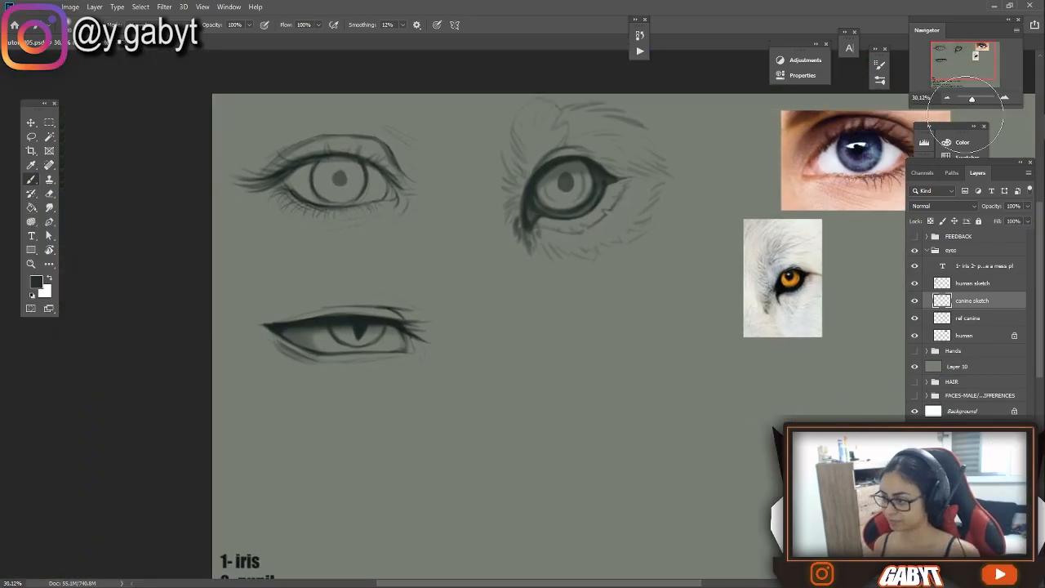
On a layer named "base" beneath the human sketch, paint a tan skin tone around the human eye
left_click(962, 285)
key("ctrl+plus")
key("ctrl+plus")
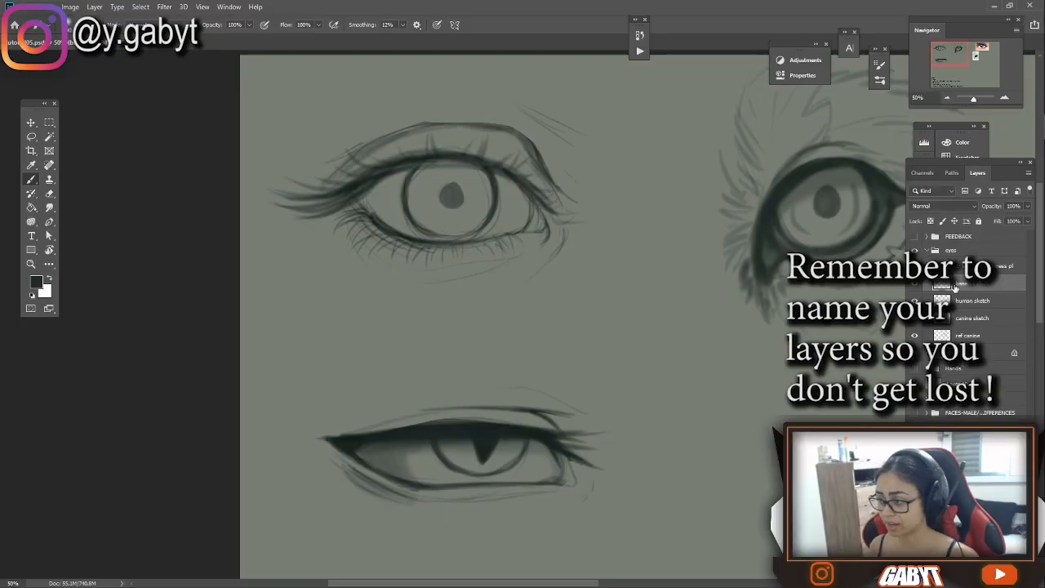
left_click(36, 282)
key("Return")
mouse_move(507, 237)
left_mouse_down()
mouse_move(532, 250)
mouse_move(545, 194)
mouse_move(351, 167)
left_mouse_up()
left_click_drag(523, 343, 518, 241)
left_click_drag(584, 368, 531, 396)
Mix a pale greyish-pink tone and paint the skin around the slit-pupil eye
left_click(36, 282)
left_click(771, 120)
left_click(900, 97)
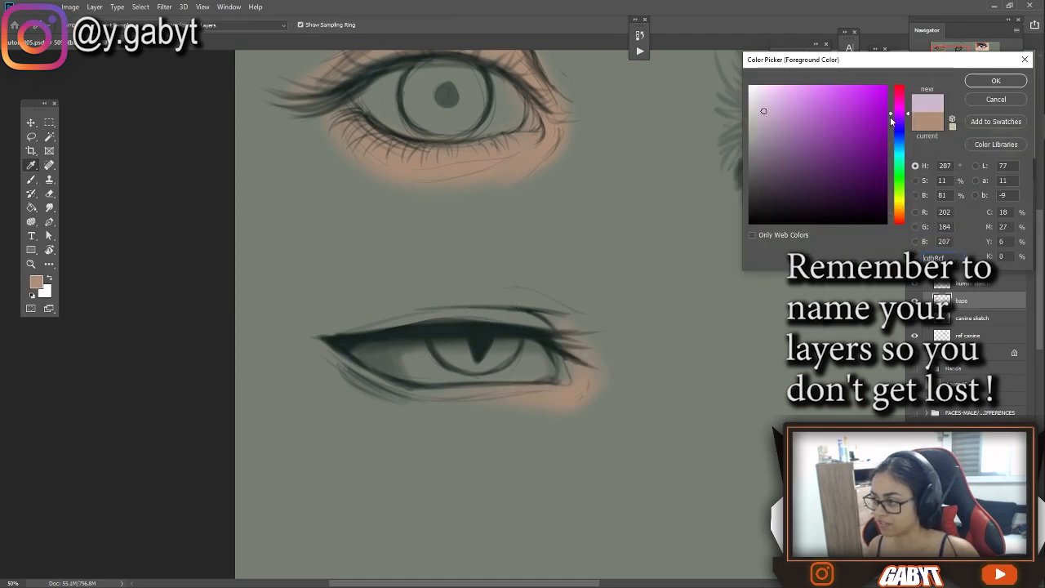
left_click(901, 224)
left_click(997, 81)
left_click(36, 281)
left_click(996, 80)
left_click(36, 282)
left_click(758, 137)
left_click(996, 80)
mouse_move(523, 306)
left_mouse_down()
mouse_move(337, 334)
mouse_move(510, 392)
left_mouse_up()
Pick an off-white colour and fill the whites of the human and slit-pupil eyes
left_click(36, 282)
left_click(758, 102)
left_click(996, 80)
left_click_drag(543, 351, 499, 375)
left_click_drag(400, 360, 473, 378)
left_click_drag(502, 86, 510, 123)
Paint the human eye's iris blue and the slit-pupil eye's iris saturated red
mouse_move(739, 170)
left_mouse_down()
mouse_move(267, 341)
mouse_move(848, 231)
left_mouse_up()
left_click(36, 282)
left_click(808, 126)
left_click(996, 81)
left_click_drag(539, 147, 587, 175)
left_click(36, 282)
left_click(36, 282)
left_click(862, 128)
left_click(995, 82)
left_click_drag(482, 315, 543, 319)
mouse_move(556, 136)
left_mouse_down()
mouse_move(508, 287)
mouse_move(530, 285)
left_mouse_up()
Paint the tear ducts of both coloured eyes in salmon pink #dc8b7b
left_click(36, 281)
left_click(810, 106)
left_click(996, 81)
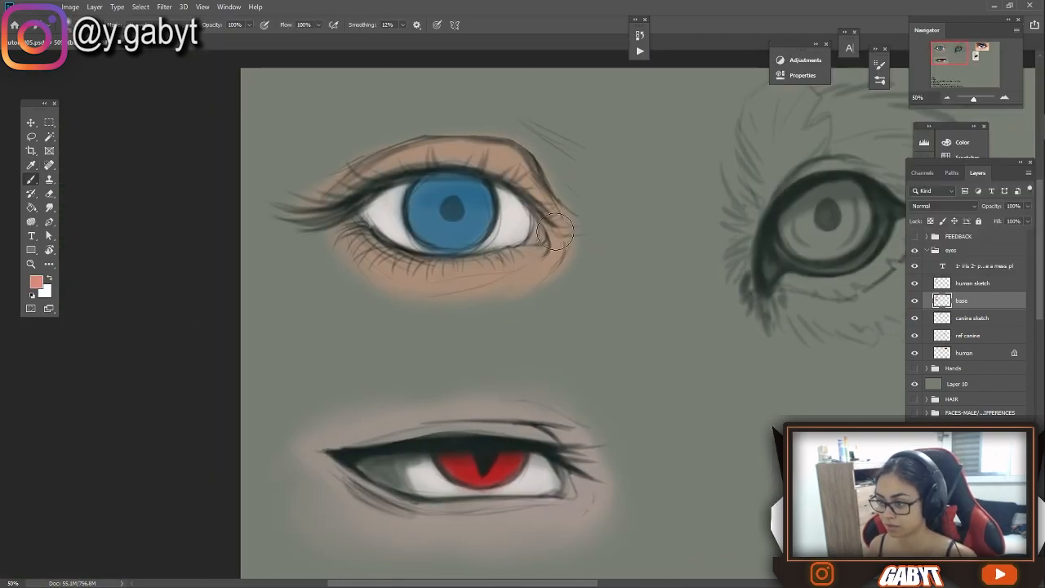
left_click_drag(522, 230, 539, 243)
left_click(36, 282)
left_click(996, 81)
left_click_drag(841, 144, 852, 168)
Mix a muted purple and shade the skin below the slit-pupil eye and along its upper crease
left_click(36, 282)
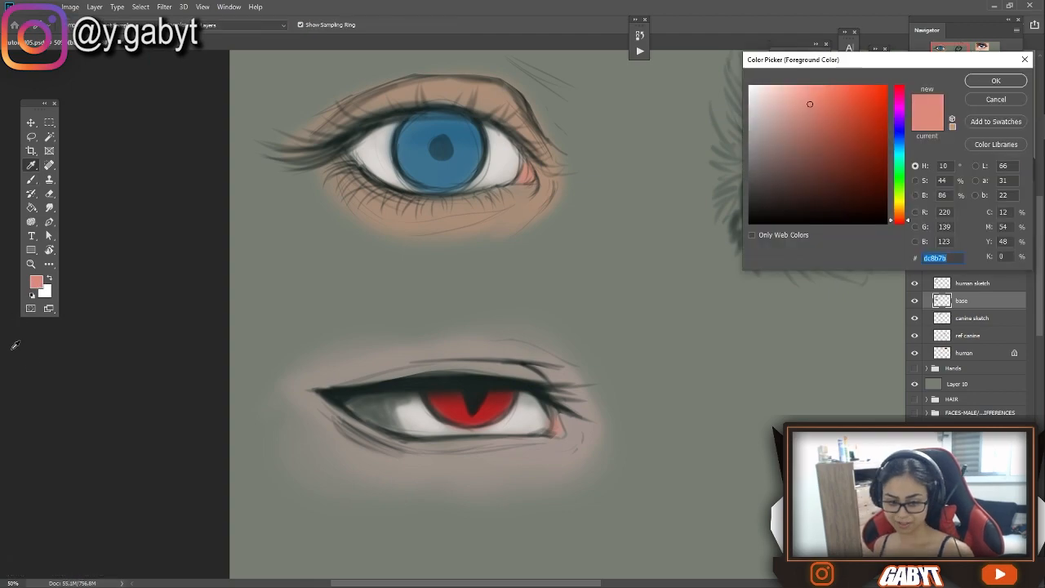
left_click(815, 136)
left_click(899, 104)
left_click(819, 131)
left_click(996, 81)
mouse_move(327, 408)
left_mouse_down()
mouse_move(392, 449)
mouse_move(397, 441)
left_mouse_up()
left_click(36, 282)
left_click(997, 81)
mouse_move(507, 353)
left_mouse_down()
mouse_move(535, 369)
mouse_move(539, 257)
left_mouse_up()
right_click(536, 369)
left_click(695, 24)
Pick a dusty red tone and add reddish shading to the slit-pupil eye's lower lid and upper crease
left_click(36, 282)
left_click(899, 221)
left_click(789, 132)
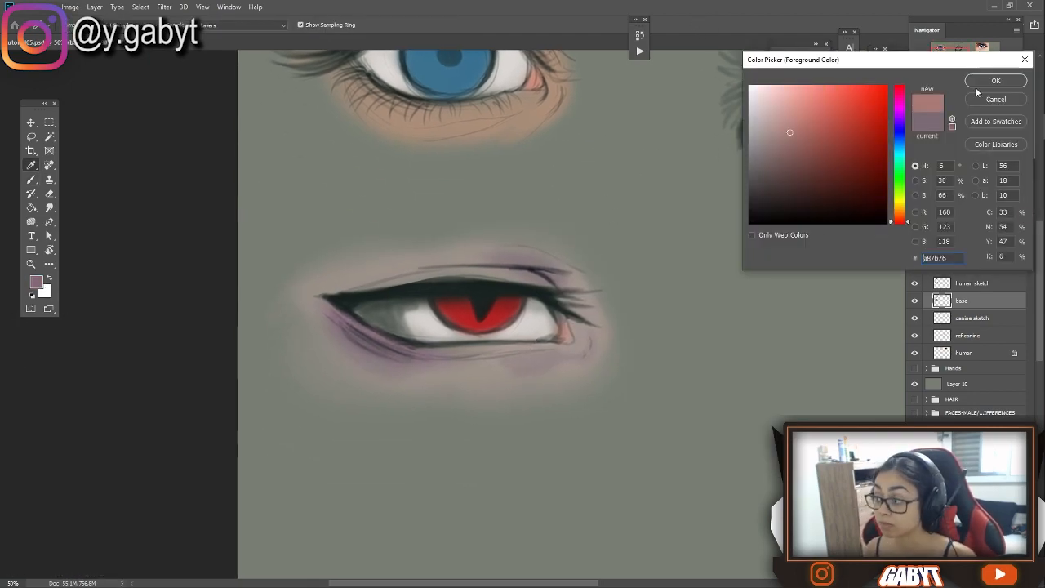
left_click(996, 81)
left_click_drag(335, 314, 408, 357)
left_click(36, 282)
left_click(996, 81)
left_click_drag(511, 255, 564, 273)
left_click_drag(507, 204, 523, 368)
Tint the human eye's upper lid and surrounding skin with a reddish tone
left_click(35, 282)
left_click(996, 81)
left_click_drag(372, 241, 490, 273)
mouse_move(553, 245)
left_mouse_down()
mouse_move(585, 236)
mouse_move(589, 248)
left_mouse_up()
Shade the upper part of the human eye's blue iris and darken its pupil with a dark green-black
left_click(545, 217, "alt")
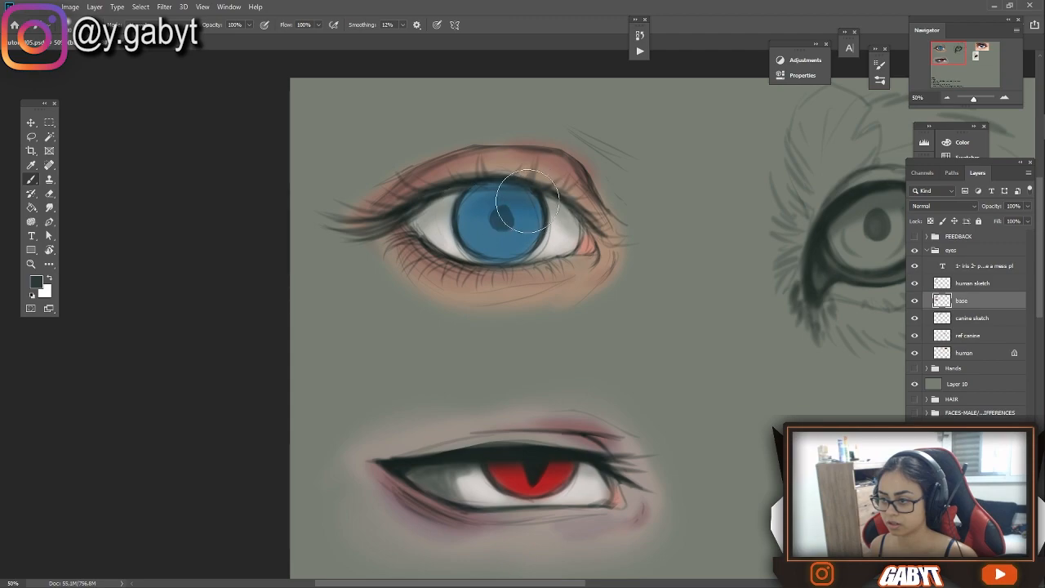
left_click_drag(514, 191, 534, 199)
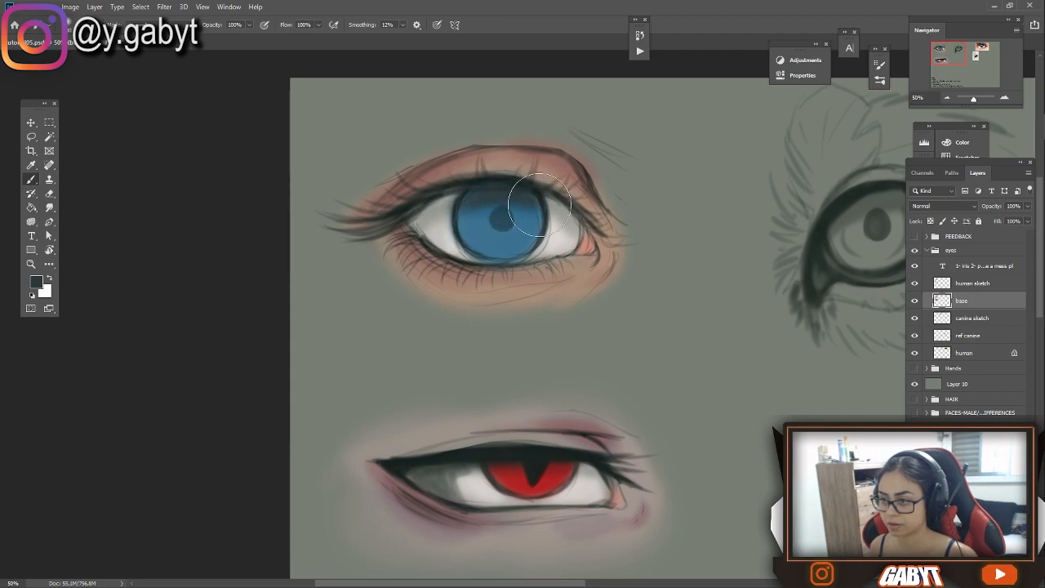
left_click_drag(504, 232, 492, 205)
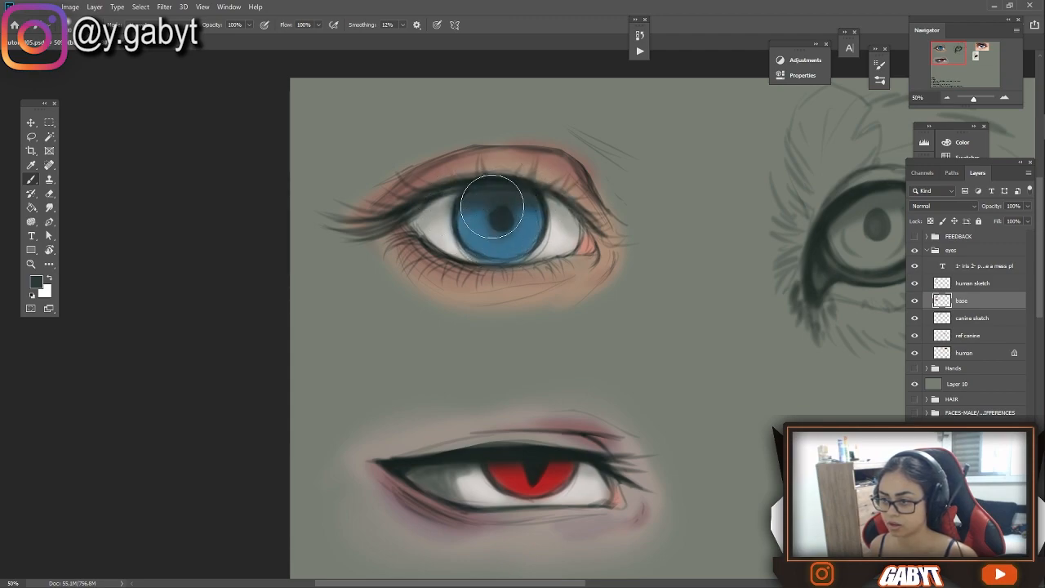
left_click_drag(510, 460, 527, 311)
scroll(530, 334, "down", 2)
scroll(286, 272, "up", 3)
left_click(582, 387, "alt")
left_click_drag(580, 388, 590, 413)
scroll(423, 341, "down", 2)
Merge a copy of the coloured eyes into a layer named "01" and move it to the canvas's lower right
left_click(973, 284, "shift")
key("ctrl+j")
key("ctrl+e")
double_click(972, 283)
type("01")
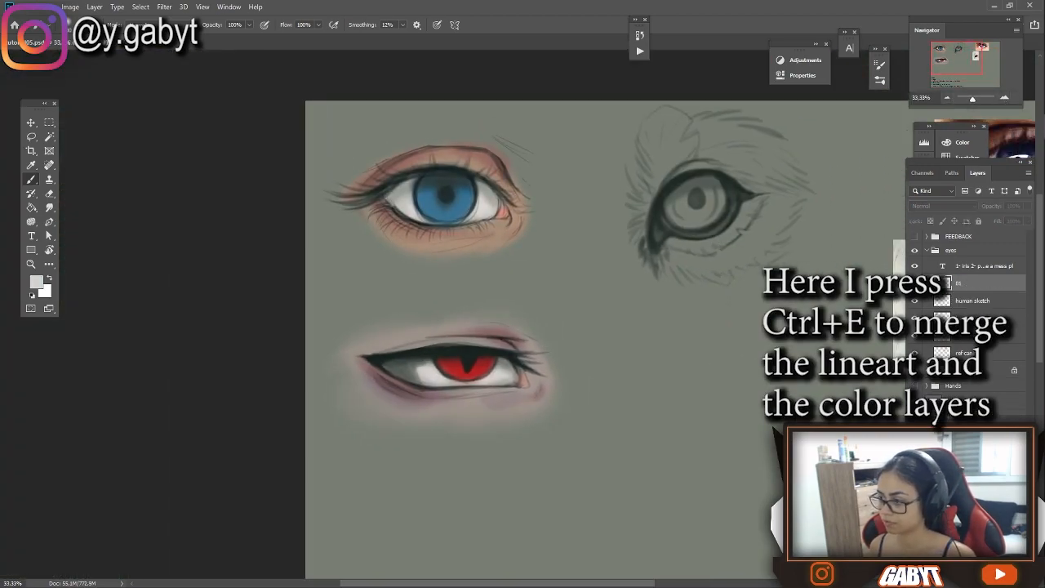
left_click_drag(885, 500, 617, 310)
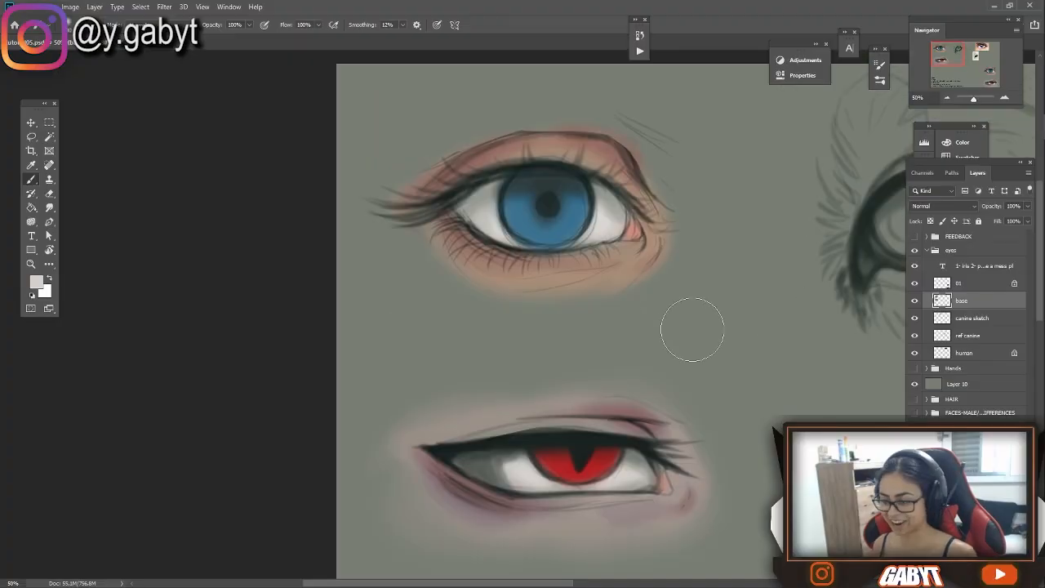
Create a new layer named "don't care the name 2 butterfly" above the base layer
left_click(36, 282)
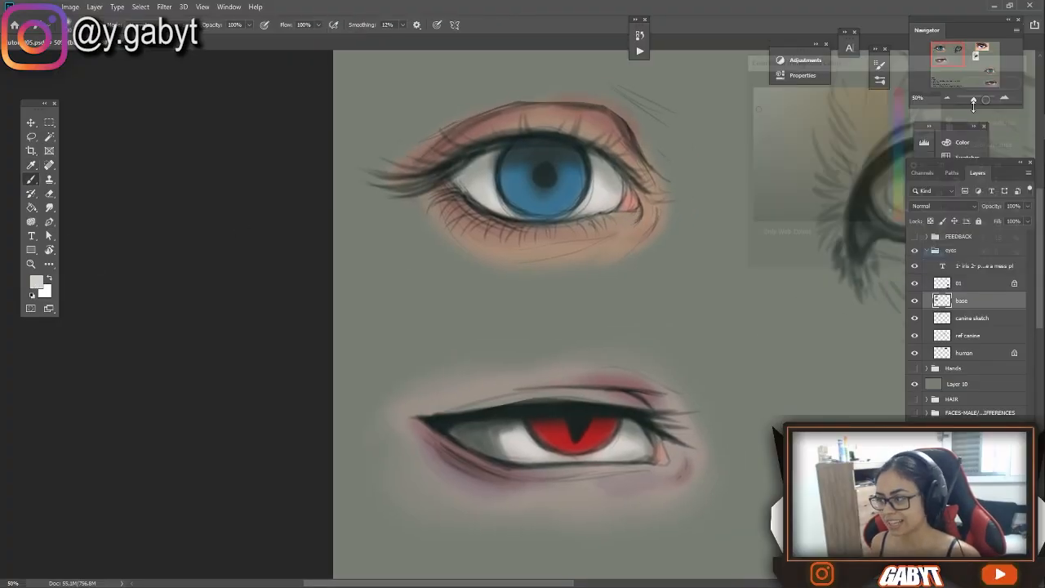
left_click(995, 78)
scroll(770, 234, "up", 2)
key("ctrl+shift+n")
type("don't care the name 2 butterfly")
key("Return")
Paint small white light reflections over the red and blue irises
left_click_drag(438, 373, 492, 331)
left_click(49, 278)
right_click(513, 196)
left_click(588, 433)
left_click(101, 296)
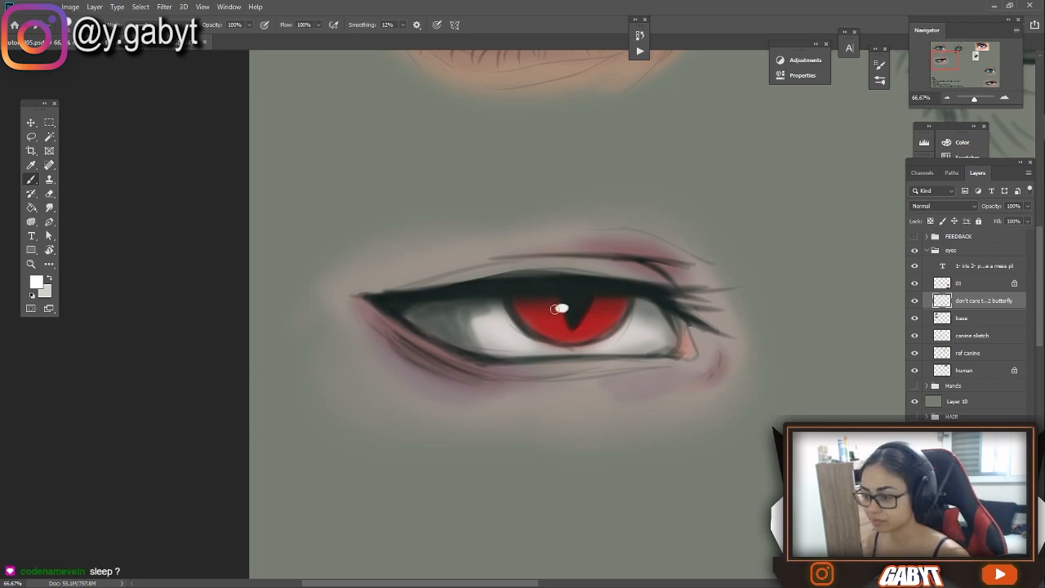
left_click_drag(583, 318, 577, 499)
scroll(514, 142, "down", 2)
left_click_drag(735, 327, 269, 184)
left_click_drag(270, 245, 747, 313)
On the base layer, brighten the slit-pupil eye's red iris with orange-red, using the brush in Soft Light mode
left_click(962, 319)
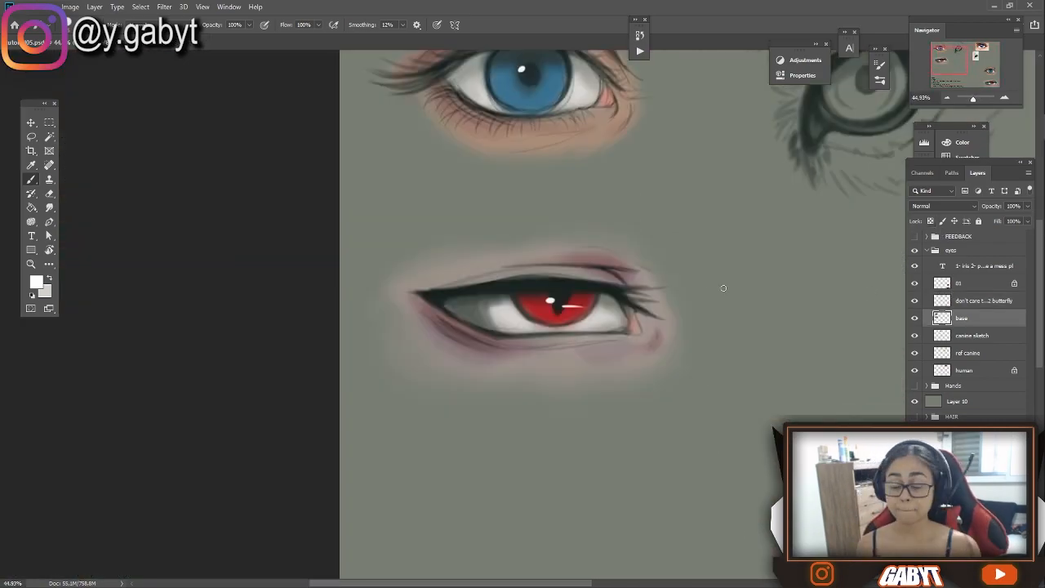
left_click(164, 24)
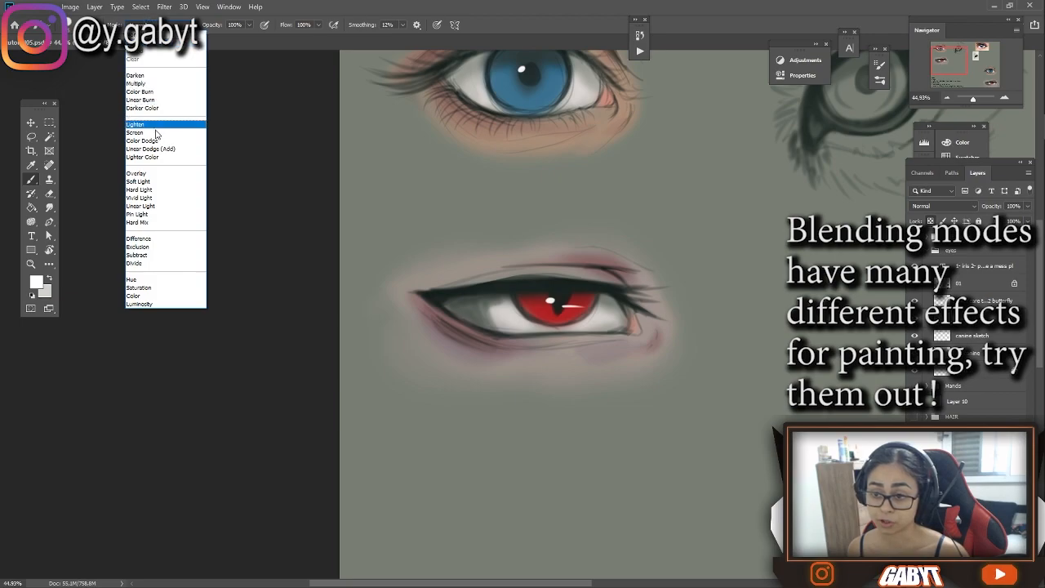
left_click(144, 181)
right_click(560, 284)
left_click(36, 281)
left_click(900, 215)
left_click(842, 111)
left_click(995, 80)
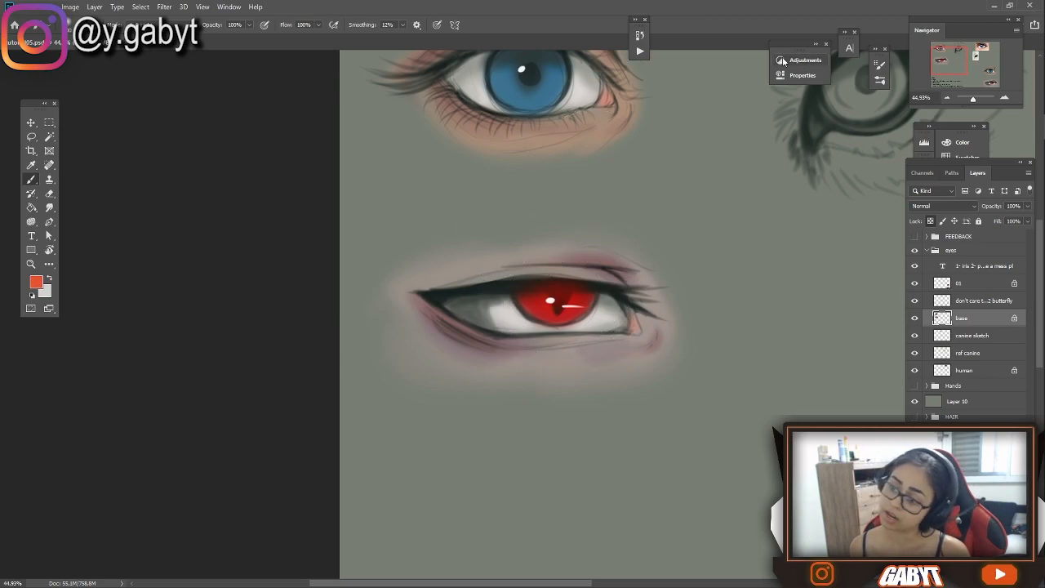
key("bracketleft")
key("bracketleft")
key("bracketleft")
key("bracketleft")
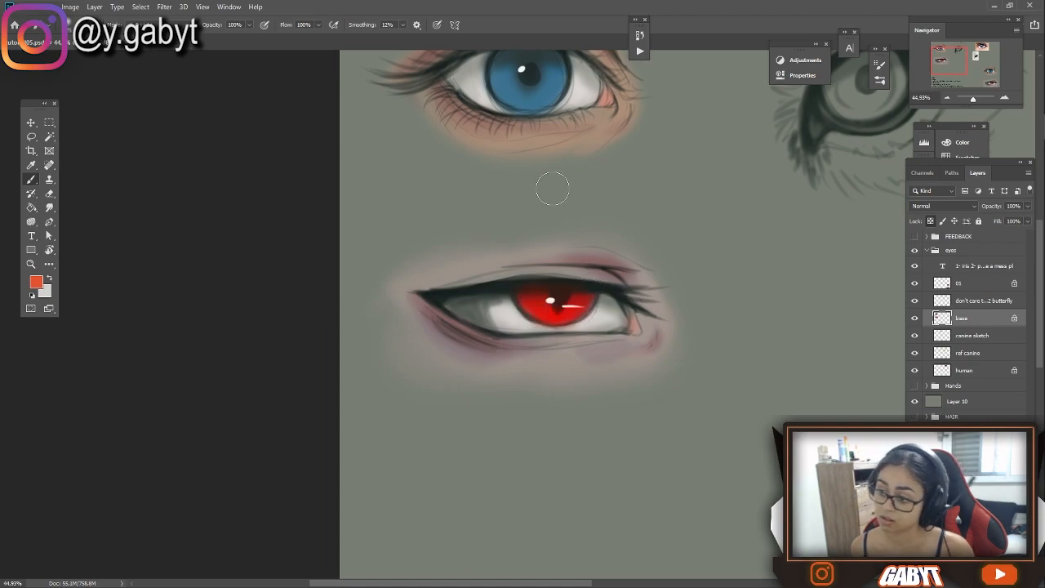
Lighten the skin around the human eye with the peach tone #e0bca1
scroll(571, 189, "up", 2)
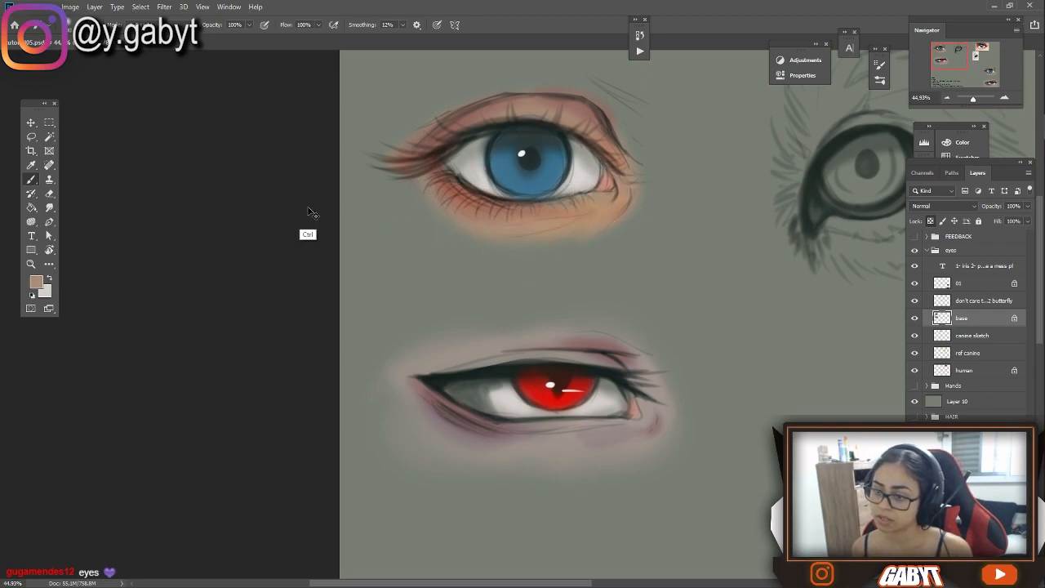
left_click(37, 283)
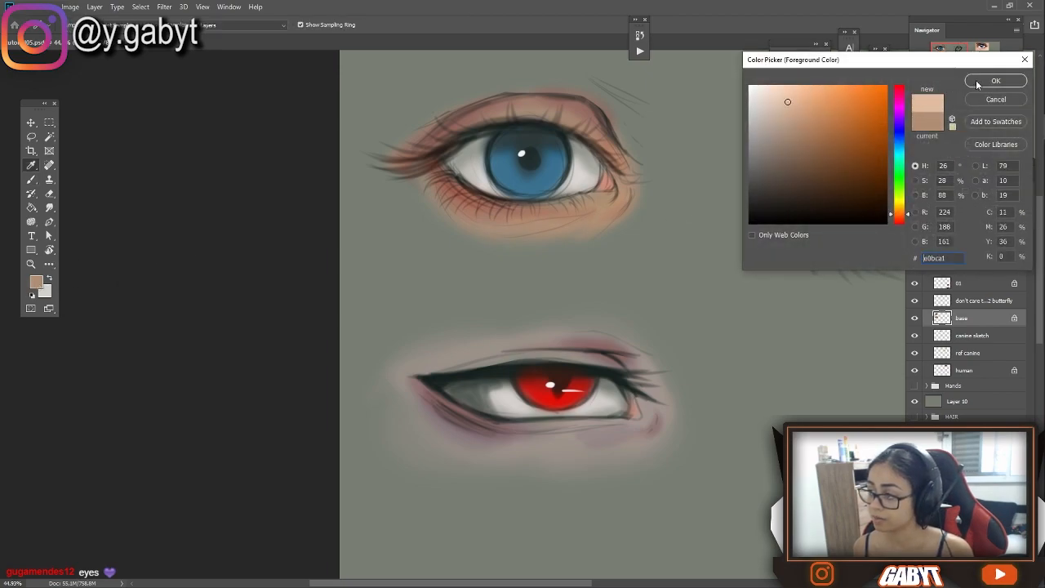
left_click(974, 82)
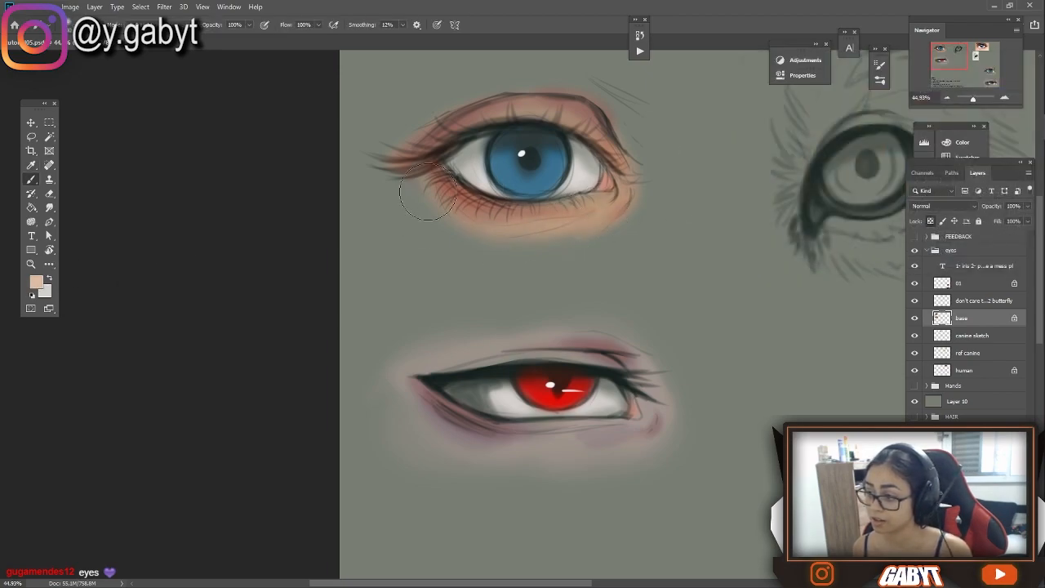
left_click(483, 126, "alt")
left_click_drag(564, 110, 609, 155)
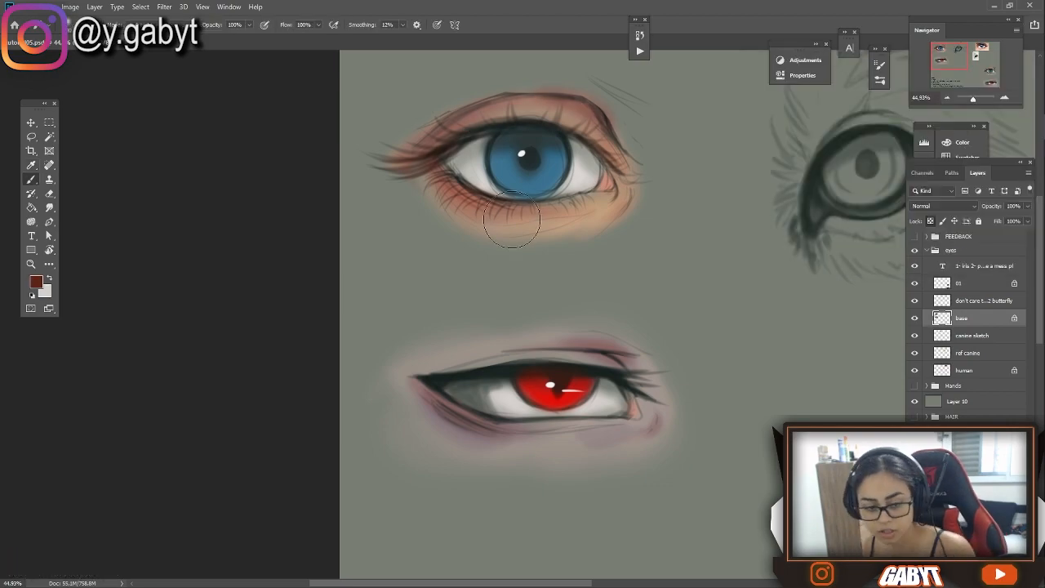
Brighten the lower half of the human eye's blue iris with a bright cyan
left_click(514, 175, "alt")
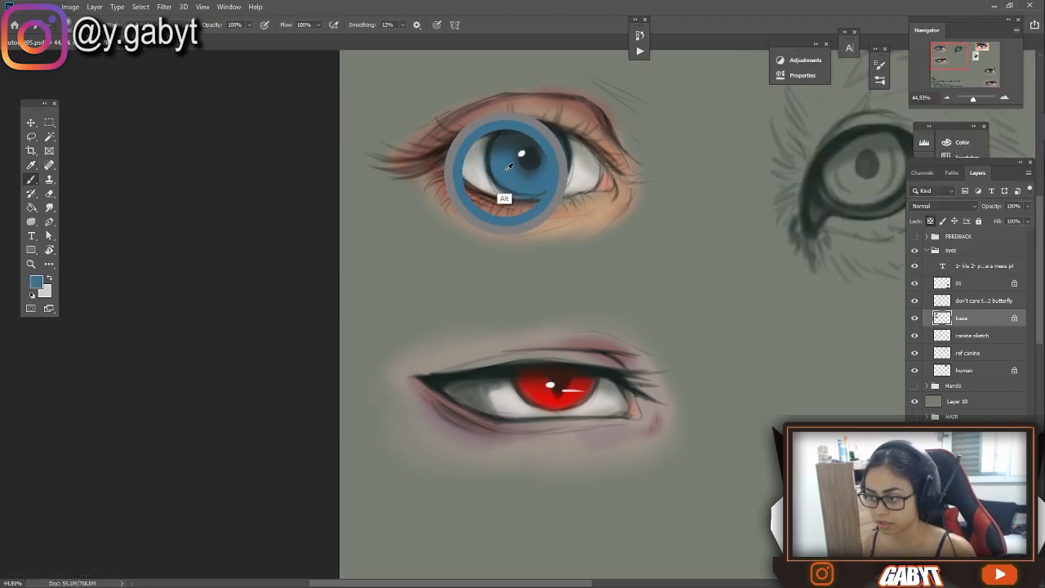
left_click(36, 283)
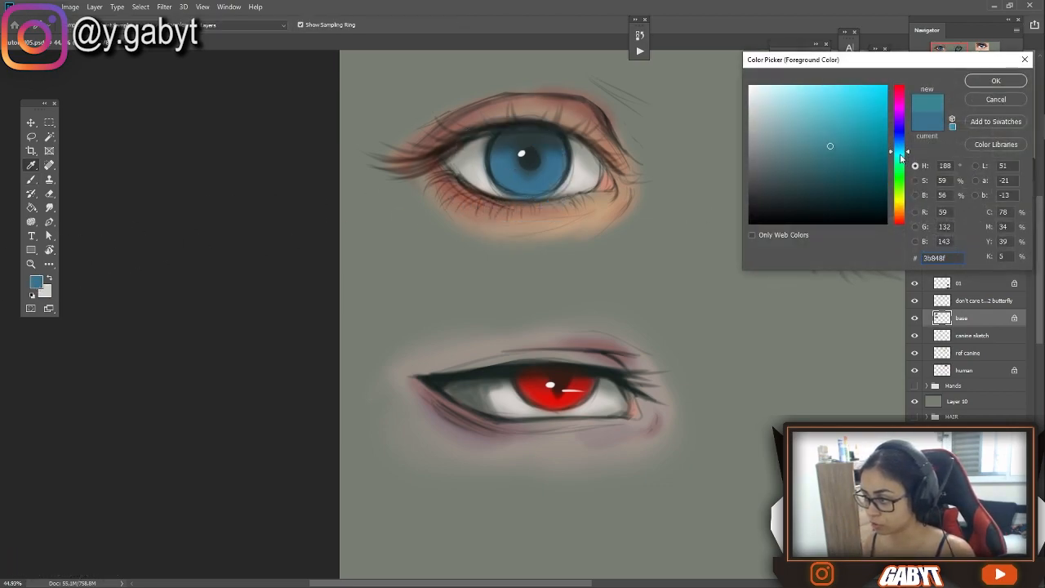
left_click_drag(902, 159, 902, 154)
left_click(817, 108)
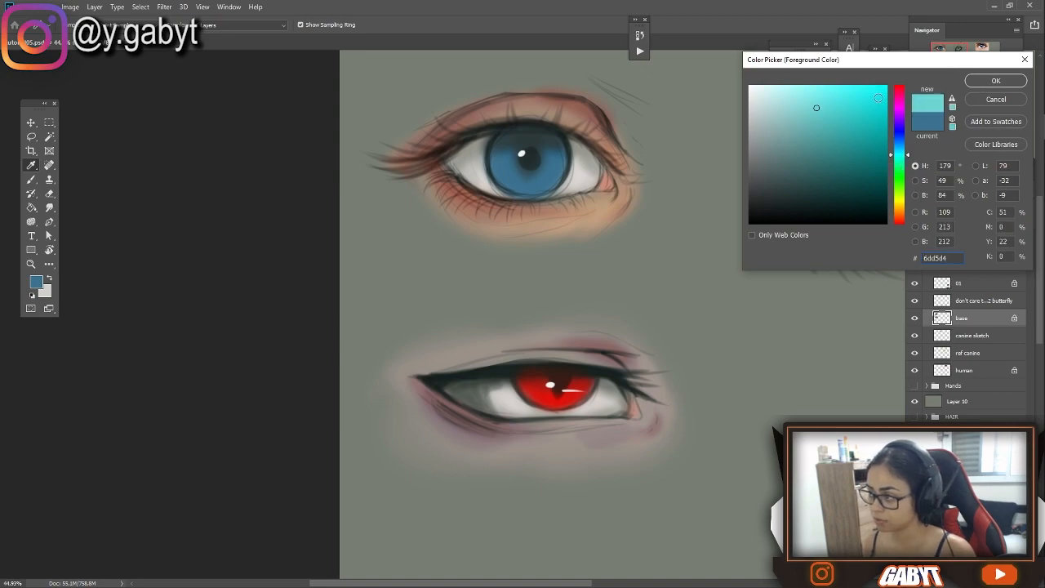
left_click(983, 84)
mouse_move(544, 176)
left_mouse_down()
mouse_move(506, 164)
mouse_move(528, 180)
left_mouse_up()
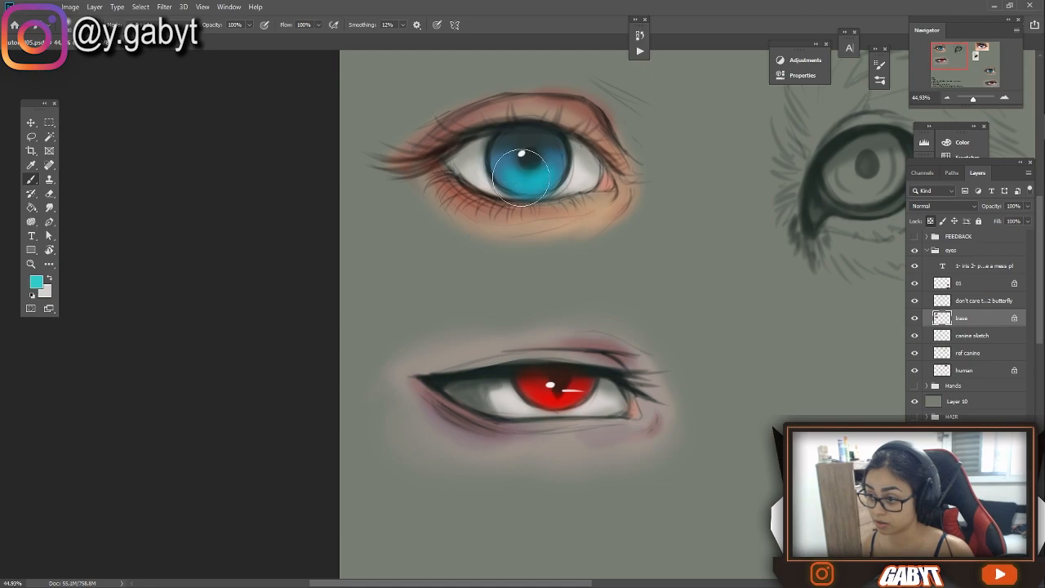
Lighten the skin around the slit-pupil eye with a pale skin tone
scroll(594, 62, "down", 15)
scroll(505, 311, "up", 15)
left_click(606, 259, "alt")
left_click(36, 282)
left_click(768, 97)
left_click(983, 83)
left_click_drag(482, 376, 445, 372)
mouse_move(392, 268)
left_mouse_down()
mouse_move(443, 257)
mouse_move(481, 290)
left_mouse_up()
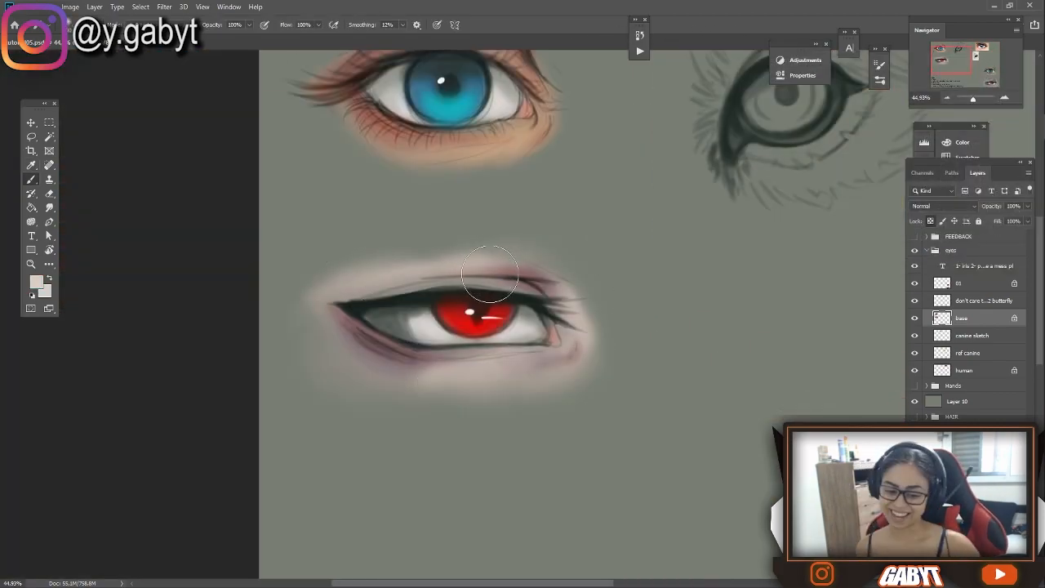
Sample the red iris and shift the foreground colour to a bright magenta
left_click(481, 330, "alt")
left_click(36, 282)
left_click(896, 205)
left_click(984, 83)
left_click(36, 282)
left_click(897, 101)
left_click(983, 84)
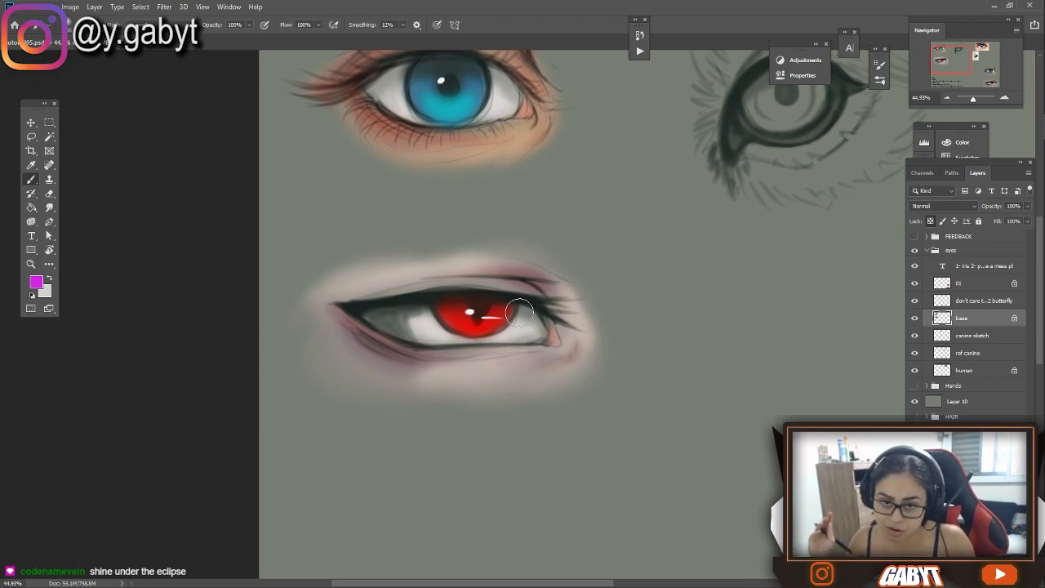
Outline a curved reflection area across the upper part of the red iris with the Lasso tool
left_click(1009, 99)
left_click(1008, 99)
left_click(1008, 99)
left_click_drag(536, 186, 674, 182)
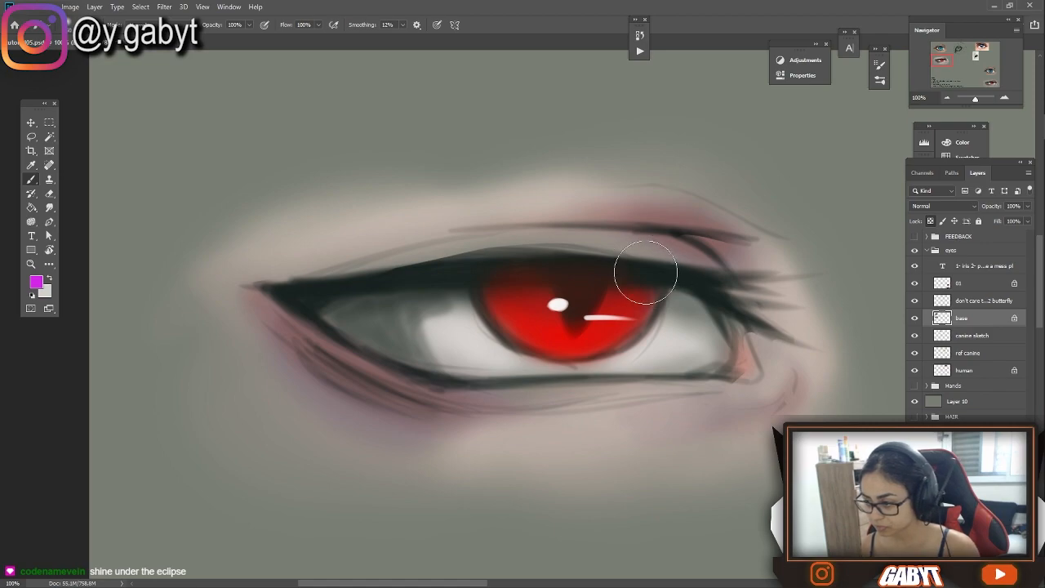
key("l")
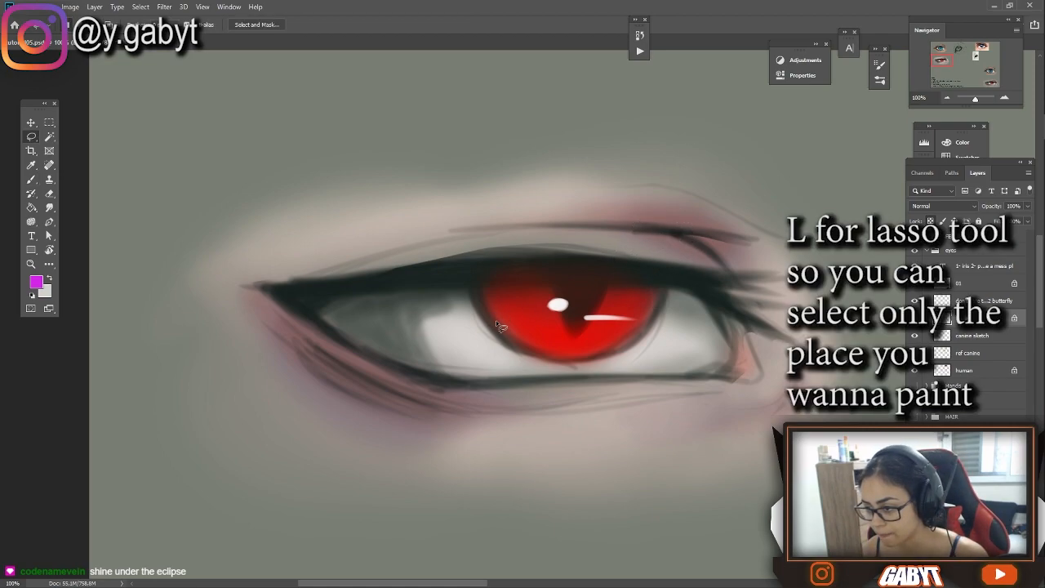
left_click_drag(495, 320, 494, 295)
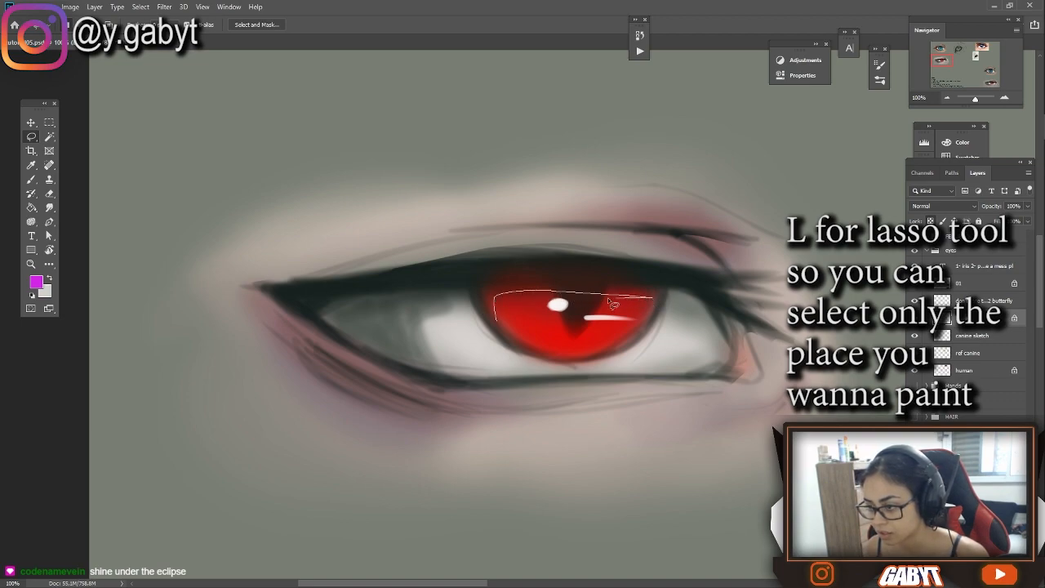
left_click_drag(523, 329, 515, 343)
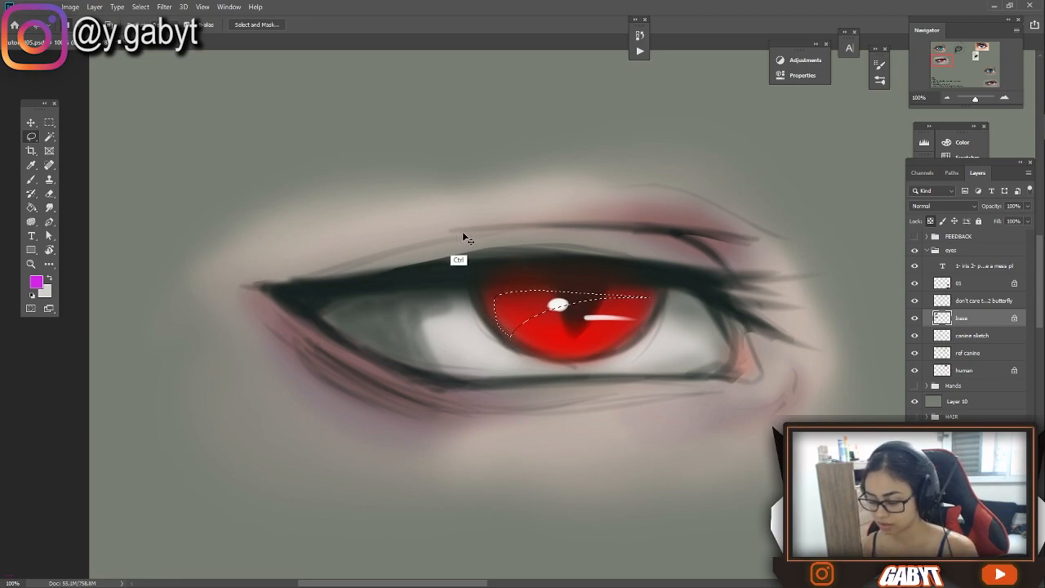
Change the brush colour to a light lilac and undo the last edits on the base layer
key("ctrl+d")
key("b")
left_click(37, 282)
mouse_move(817, 114)
left_mouse_down()
mouse_move(789, 105)
mouse_move(802, 95)
left_mouse_up()
left_click(997, 83)
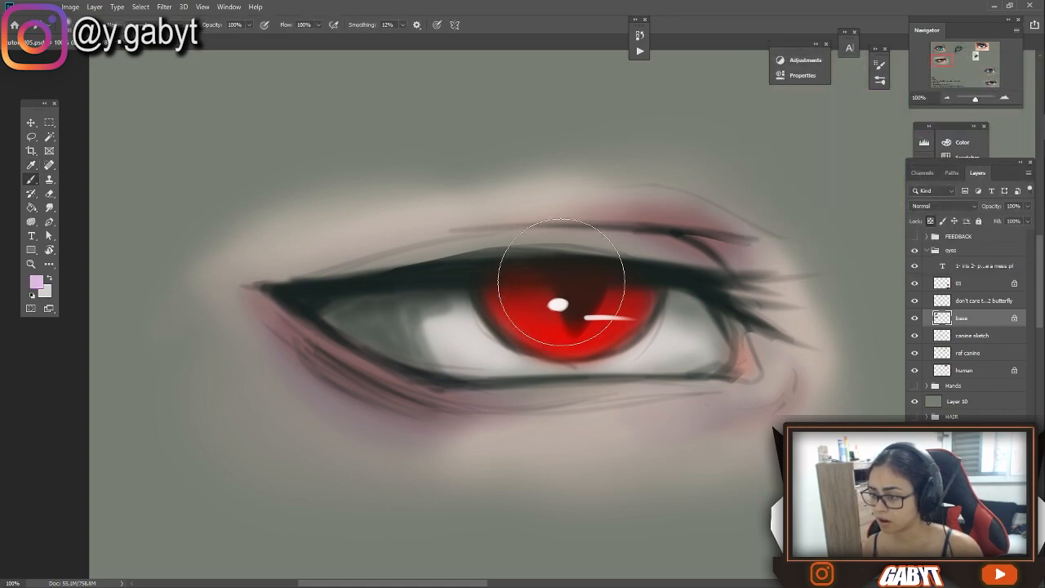
key("ctrl+z")
key("ctrl+z")
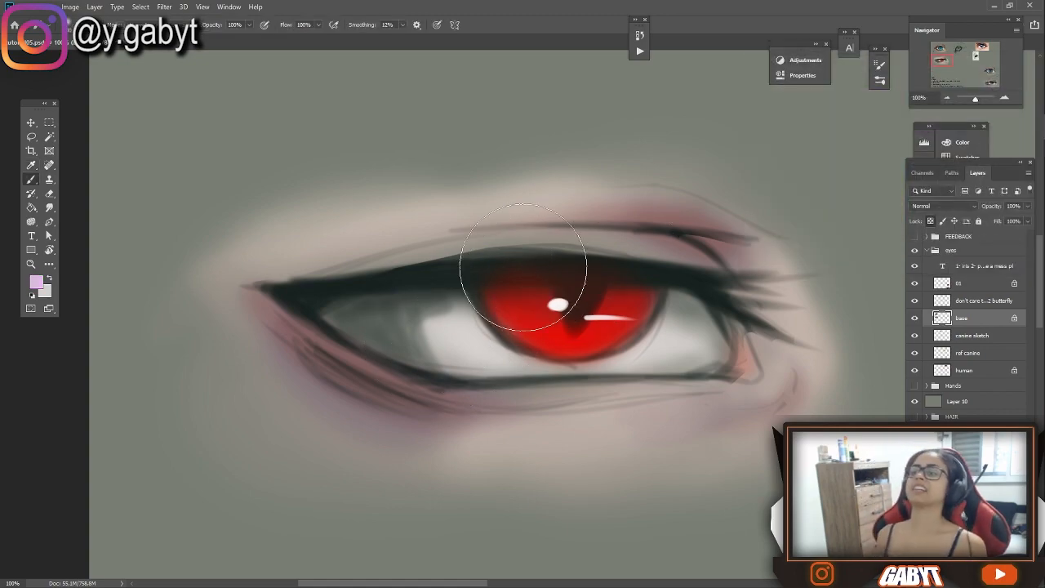
Create a new layer named "beautiful" above the base layer and paint a soft lilac reflection over the red iris
key("ctrl+shift+n")
type("beautiful")
key("Return")
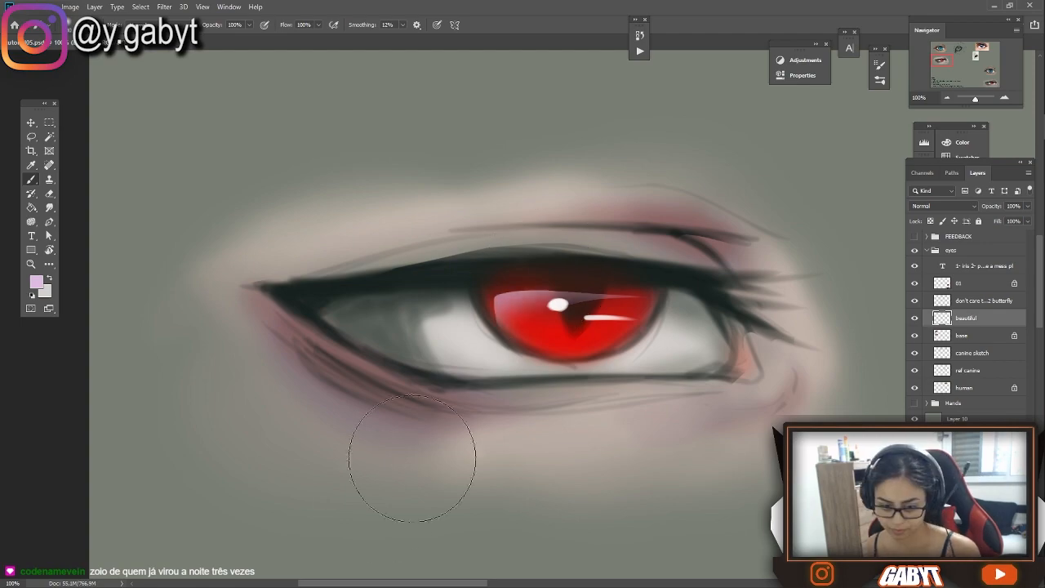
Lasso a reflection with lash-shaped notches across the upper part of the blue iris and paint it light lilac
key("ctrl+0")
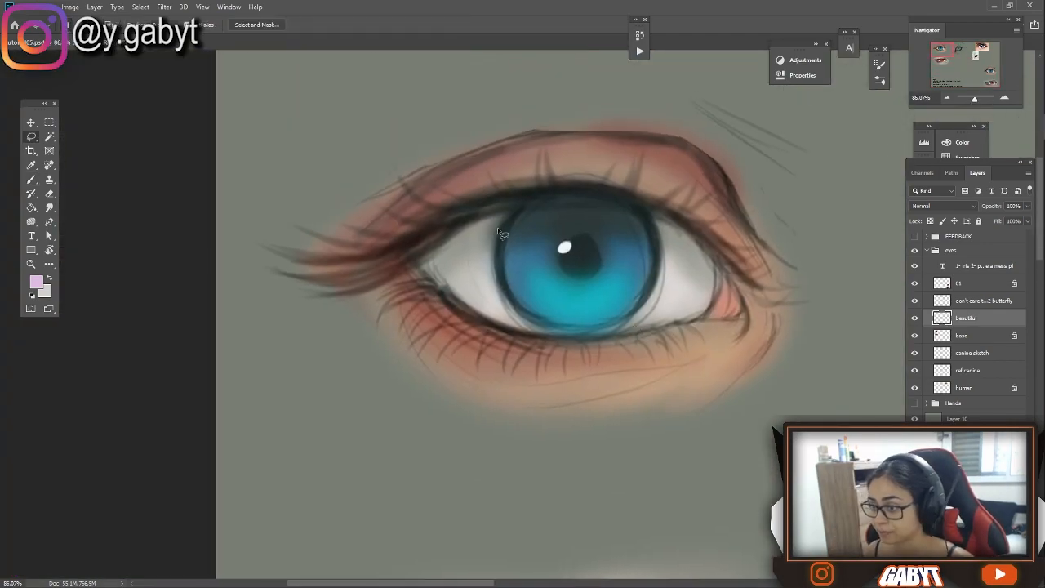
mouse_move(559, 237)
left_mouse_down()
mouse_move(665, 283)
mouse_move(490, 232)
left_mouse_up()
key("ctrl+d")
key("b")
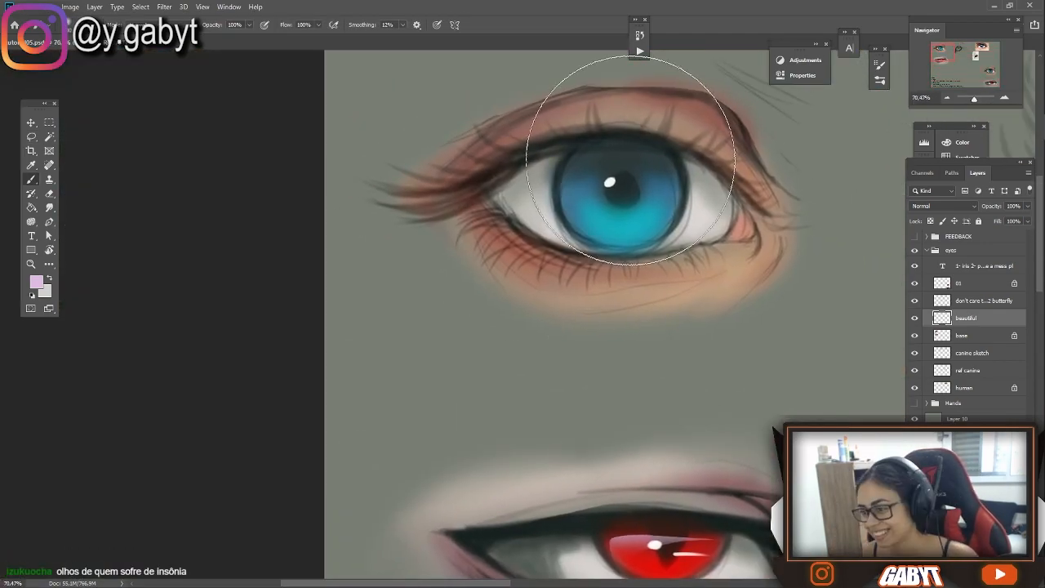
key("l")
mouse_move(655, 160)
left_mouse_down()
mouse_move(636, 184)
mouse_move(622, 172)
mouse_move(594, 190)
mouse_move(602, 161)
left_mouse_up()
key("b")
key("l")
key("b")
key("ctrl+h")
left_click_drag(673, 133, 586, 147)
key("alt+Tab")
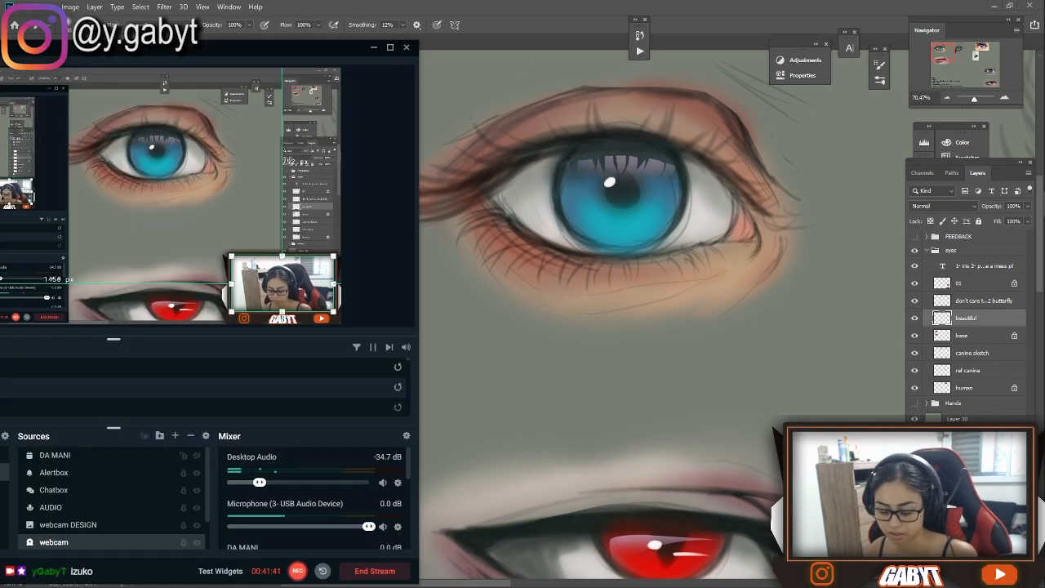
key("alt+Tab")
Activate the base layer and set the brush colour to a bright cyan based on the iris colour
scroll(587, 165, "down", 3)
left_click(962, 335)
left_click(155, 24)
left_click(36, 281)
left_click(560, 241)
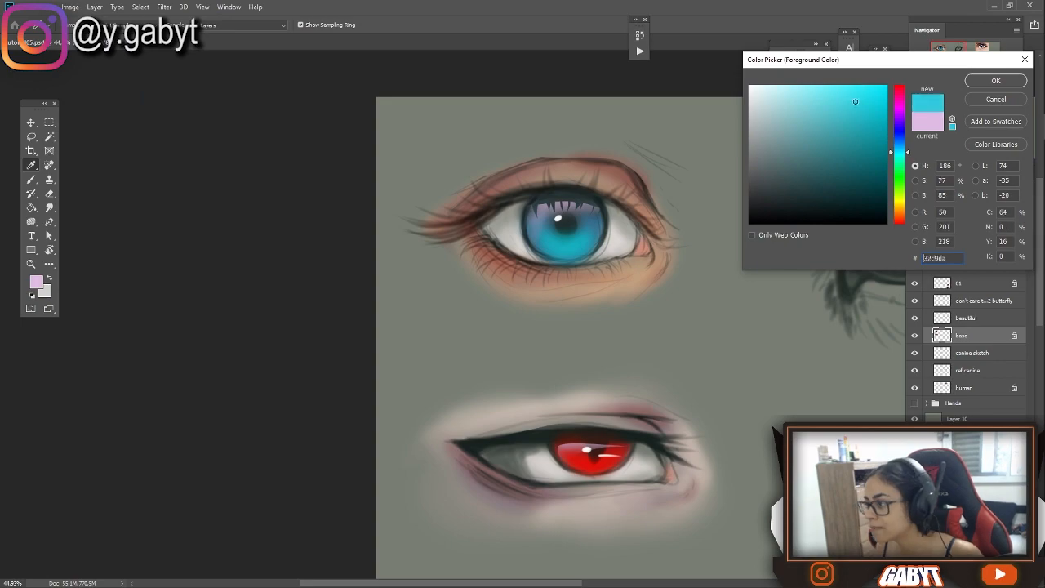
left_click(851, 95)
left_click(996, 80)
Paint fine cyan rays fanning out from the pupil across the lower half of the blue iris
scroll(635, 185, "up", 4)
scroll(635, 185, "up", 2)
mouse_move(510, 218)
left_mouse_down()
mouse_move(539, 278)
mouse_move(539, 350)
mouse_move(523, 370)
mouse_move(516, 356)
left_mouse_up()
mouse_move(467, 231)
left_mouse_down()
mouse_move(485, 348)
mouse_move(457, 349)
mouse_move(451, 335)
left_mouse_up()
left_click_drag(426, 237, 427, 413)
left_click_drag(394, 231, 381, 406)
mouse_move(392, 245)
left_mouse_down()
mouse_move(375, 378)
mouse_move(359, 374)
left_mouse_up()
left_click_drag(382, 226, 344, 380)
mouse_move(357, 235)
left_mouse_down()
mouse_move(311, 309)
mouse_move(295, 307)
left_mouse_up()
left_click_drag(244, 196, 211, 353)
left_click_drag(542, 320, 603, 378)
key("alt+Tab")
left_click(511, 24)
key("ctrl+minus")
key("ctrl+minus")
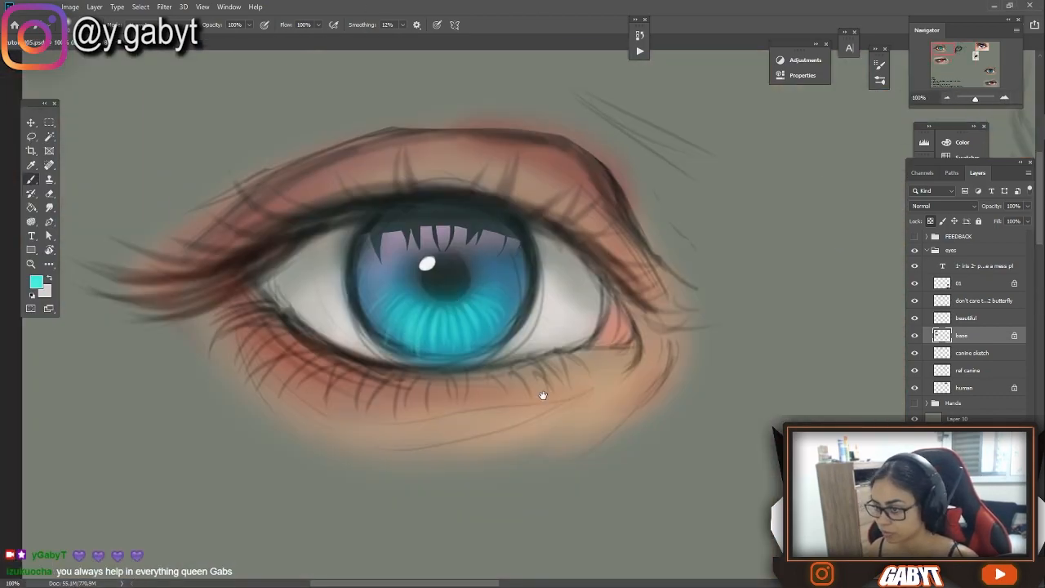
Darken the blue eye's pupil to black by changing the brush mode, and reduce the brush to 20% opacity and a smaller size
left_click(155, 24)
left_click(152, 82)
left_click(459, 283, "alt")
mouse_move(489, 267)
left_mouse_down()
mouse_move(432, 275)
mouse_move(453, 275)
mouse_move(448, 292)
left_mouse_up()
key("ctrl+z")
key("2")
key("bracketleft")
key("bracketleft")
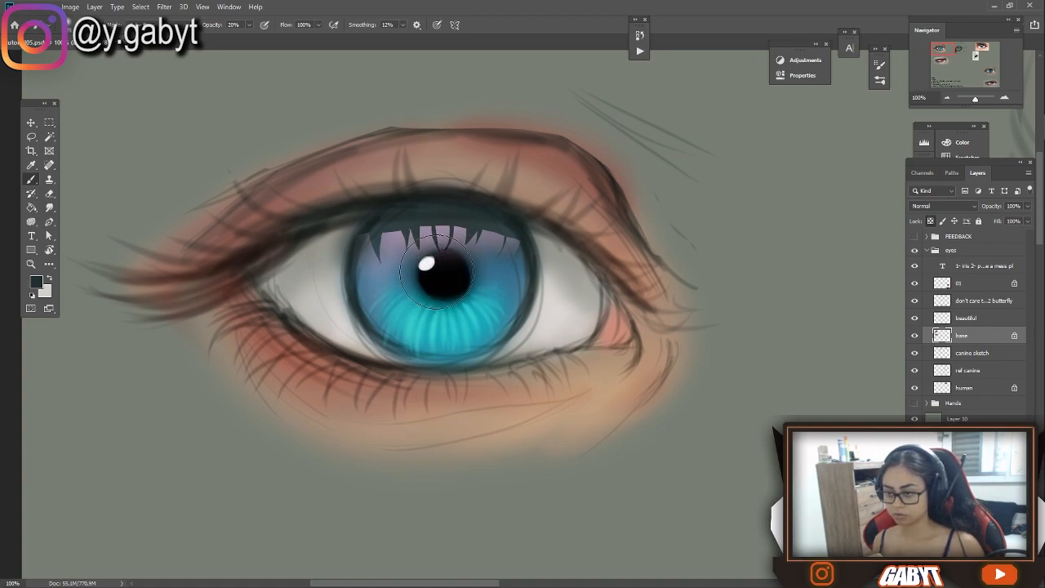
Shade the blue iris edges and the upper lash line of the human eye with the dark low-opacity brush
left_click_drag(361, 287, 373, 279)
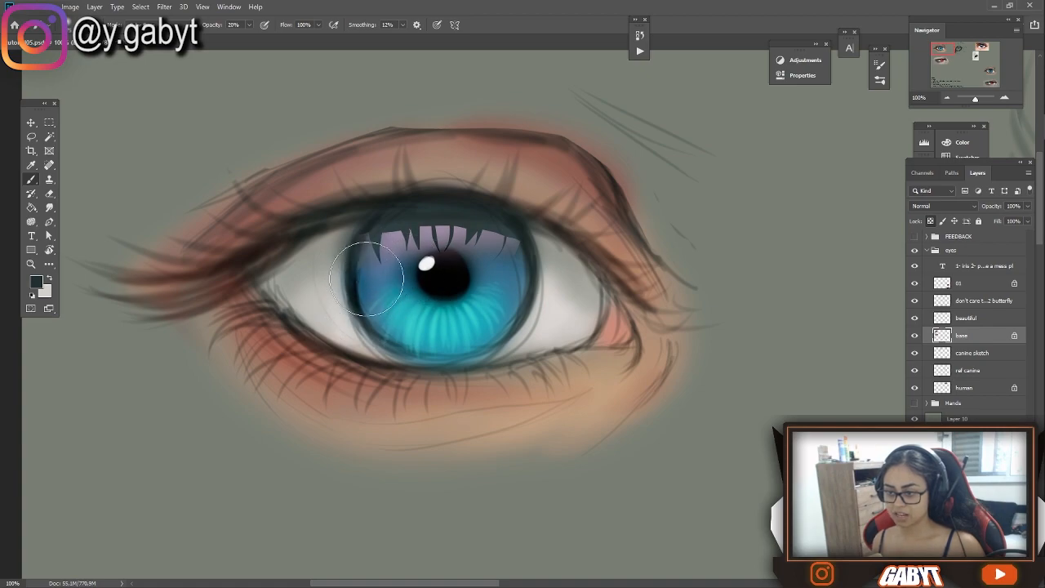
mouse_move(512, 273)
left_mouse_down()
mouse_move(498, 274)
mouse_move(518, 295)
mouse_move(359, 276)
mouse_move(468, 280)
mouse_move(517, 306)
left_mouse_up()
key("ctrl+z")
mouse_move(575, 337)
left_mouse_down()
mouse_move(632, 354)
mouse_move(616, 304)
left_mouse_up()
left_click_drag(392, 163, 643, 202)
left_click_drag(340, 168, 190, 238)
mouse_move(579, 242)
left_mouse_down()
mouse_move(466, 236)
mouse_move(519, 235)
left_mouse_up()
Lower the brush opacity and darken the slit-pupil eye's upper lash line and pupil
key("0")
key("5")
left_click_drag(598, 273, 542, 136)
key("0")
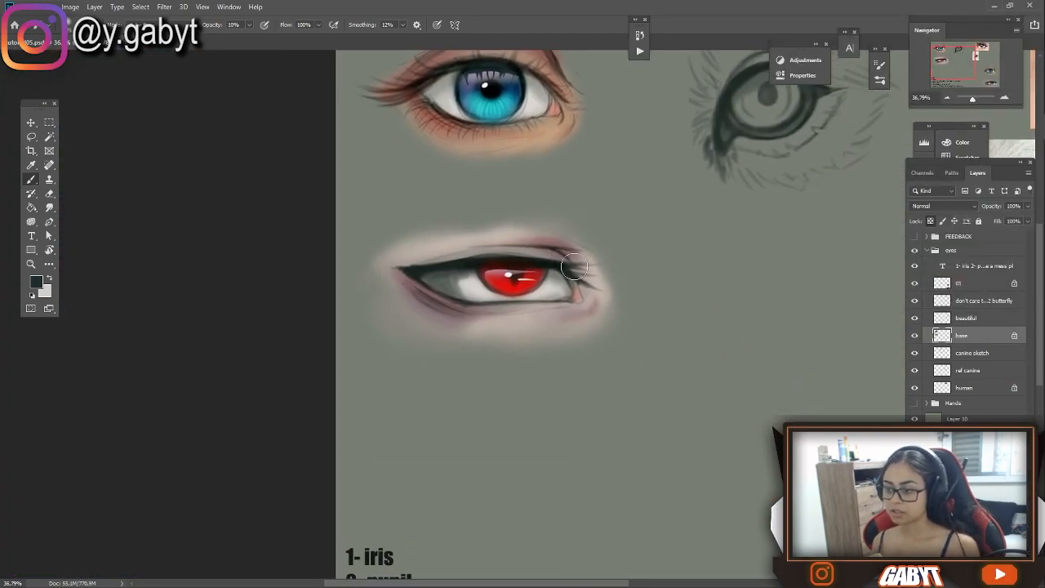
left_click_drag(517, 263, 462, 301)
left_click_drag(627, 232, 700, 259)
key("ctrl+plus")
key("ctrl+plus")
mouse_move(477, 292)
left_mouse_down()
mouse_move(499, 168)
mouse_move(498, 212)
left_mouse_up()
Paint light pink rays in the lower part of the red iris at 100% brush opacity
left_click(36, 282)
left_click(885, 100)
left_click(825, 95)
left_click(996, 80)
key("0")
left_click_drag(383, 214, 346, 181)
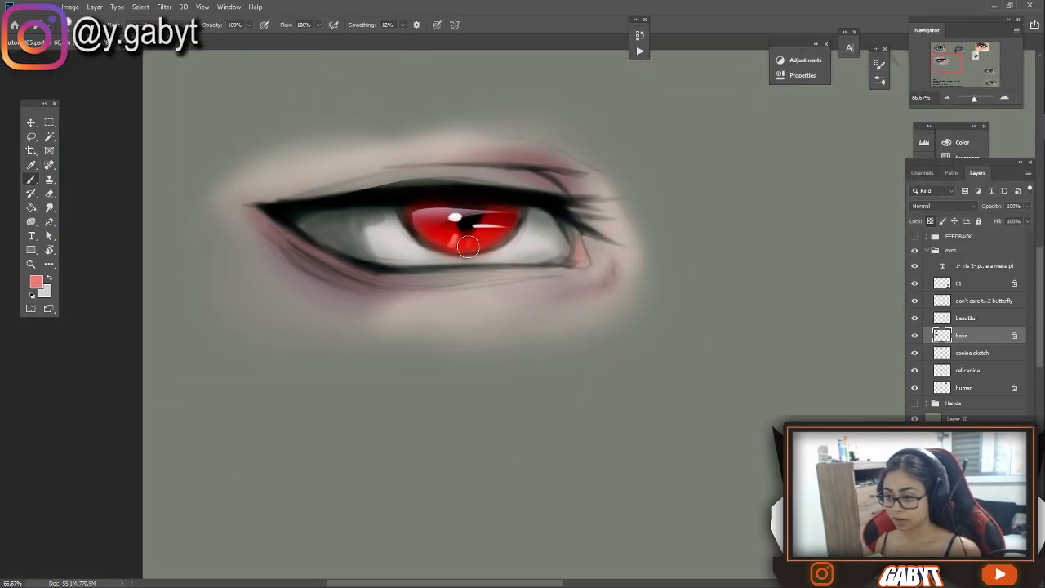
Deepen the outer areas of the human eye's blue iris with a dark blue
mouse_move(422, 227)
left_mouse_down()
mouse_move(484, 247)
mouse_move(521, 214)
mouse_move(525, 525)
left_mouse_up()
left_click(534, 196, "alt")
left_click(36, 281)
left_click(899, 147)
left_click(853, 188)
left_click(996, 80)
right_click(477, 199)
mouse_move(401, 172)
left_mouse_down()
mouse_move(417, 237)
mouse_move(520, 209)
left_mouse_up()
Cover the sketch lines in the white of the human eye with greyish white tones sampled from it
left_click(388, 213, "alt")
left_click(360, 196, "alt")
left_click_drag(360, 179, 381, 219)
left_click_drag(546, 192, 539, 220)
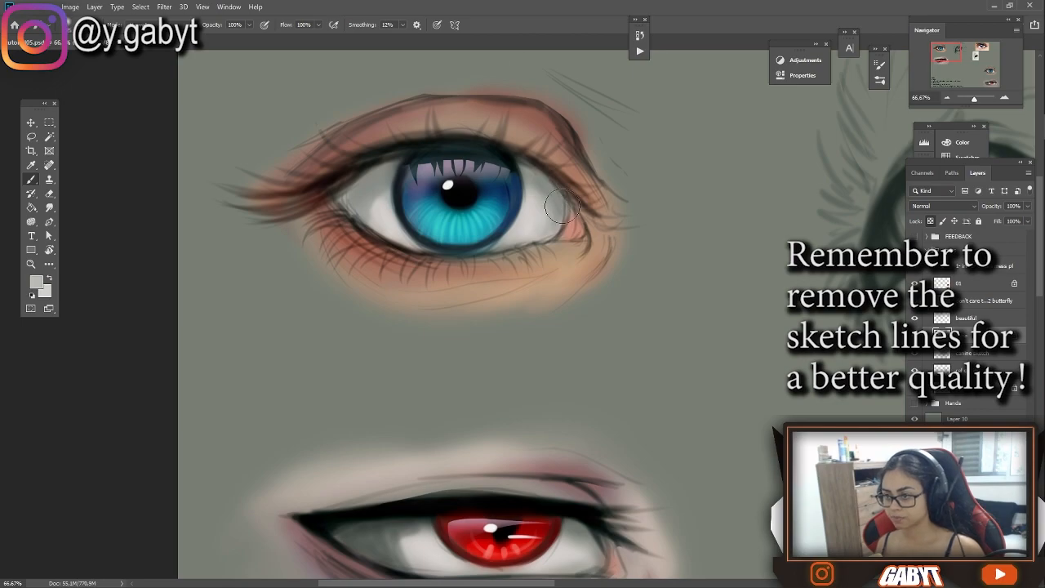
Paint over the sketch lines in the white of the slit-pupil eye with its own greyish tones
left_click_drag(473, 409, 506, 219)
left_click_drag(446, 359, 417, 351)
left_click(412, 356, "alt")
mouse_move(409, 359)
left_mouse_down()
mouse_move(438, 375)
mouse_move(391, 370)
left_mouse_up()
left_click(458, 367, "alt")
left_click_drag(608, 354, 588, 375)
left_click(976, 99)
mouse_move(759, 366)
left_mouse_down()
mouse_move(499, 231)
mouse_move(777, 275)
left_mouse_up()
left_click(450, 305, "alt")
mouse_move(406, 286)
left_mouse_down()
mouse_move(482, 310)
mouse_move(369, 298)
left_mouse_up()
left_click_drag(406, 290, 391, 305)
left_click_drag(449, 303, 433, 318)
left_click_drag(866, 277, 664, 296)
left_click_drag(409, 164, 735, 432)
Set up the Smudge tool at 98% strength and try pulling lashes from the human eye's upper lid, undoing test strokes
left_click(49, 207)
mouse_move(522, 342)
left_mouse_down()
mouse_move(581, 198)
mouse_move(518, 196)
left_mouse_up()
mouse_move(670, 160)
left_mouse_down()
mouse_move(641, 137)
mouse_move(640, 111)
left_mouse_up()
left_click_drag(563, 82, 539, 177)
mouse_move(519, 136)
left_mouse_down()
mouse_move(448, 140)
mouse_move(578, 145)
left_mouse_up()
left_click_drag(188, 25, 204, 35)
key("ctrl+z")
mouse_move(563, 149)
left_mouse_down()
mouse_move(615, 175)
mouse_move(645, 217)
left_mouse_up()
key("ctrl+z")
Smudge tapered dark lashes outward from the human eye's upper lash line towards its outer corner
mouse_move(524, 135)
left_mouse_down()
mouse_move(547, 108)
mouse_move(524, 112)
left_mouse_up()
left_click_drag(469, 130, 459, 105)
mouse_move(442, 134)
left_mouse_down()
mouse_move(421, 112)
mouse_move(370, 124)
left_mouse_up()
left_click_drag(389, 152, 349, 129)
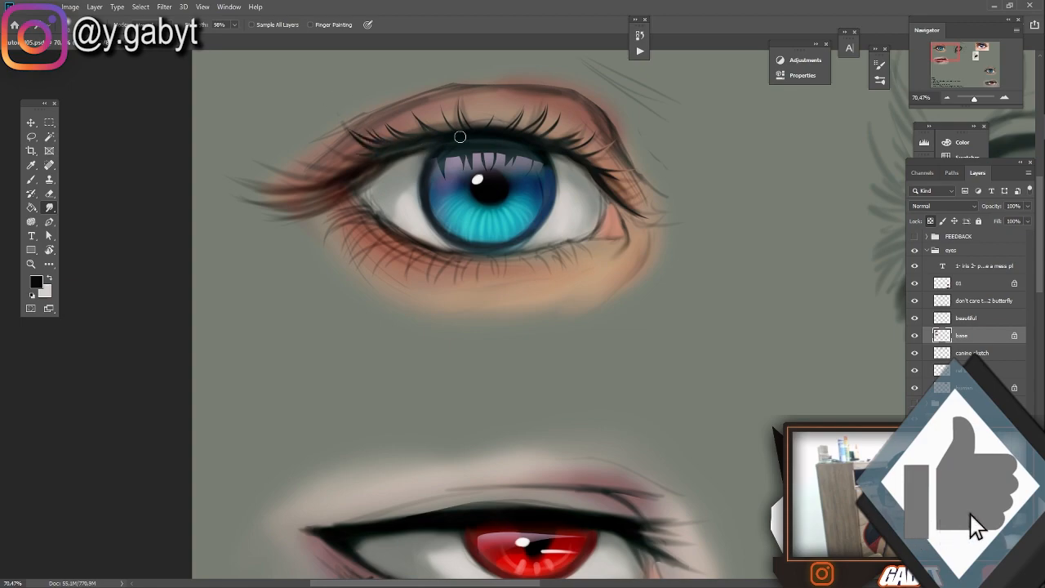
left_click_drag(366, 165, 312, 147)
left_click_drag(327, 186, 275, 193)
mouse_move(336, 175)
left_mouse_down()
mouse_move(278, 168)
mouse_move(263, 190)
left_mouse_up()
left_click_drag(319, 195, 263, 204)
Unlock the base layer's transparent pixels and smudge the outer-corner lashes out beyond the painted skin
left_click(930, 222)
left_click_drag(351, 182, 273, 206)
left_click_drag(336, 188, 266, 202)
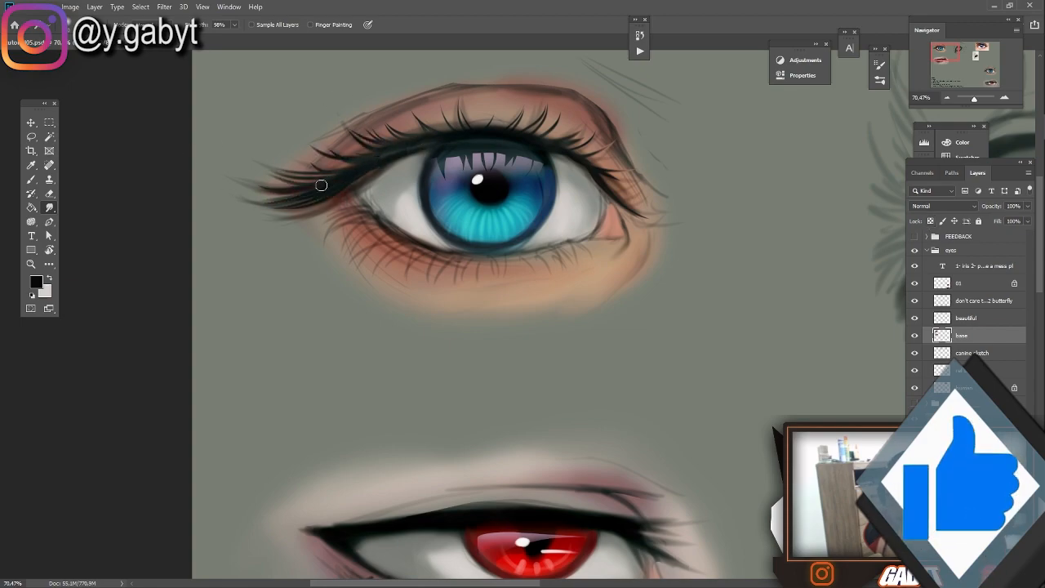
Smudge short dark lashes downward along the human eye's lower lash line
left_click_drag(416, 248, 479, 256)
left_click_drag(358, 208, 327, 232)
mouse_move(370, 221)
left_mouse_down()
mouse_move(339, 250)
mouse_move(364, 269)
left_mouse_up()
mouse_move(410, 244)
left_mouse_down()
mouse_move(390, 275)
mouse_move(428, 282)
left_mouse_up()
mouse_move(549, 250)
left_mouse_down()
mouse_move(560, 271)
mouse_move(576, 270)
left_mouse_up()
left_click_drag(577, 242, 587, 262)
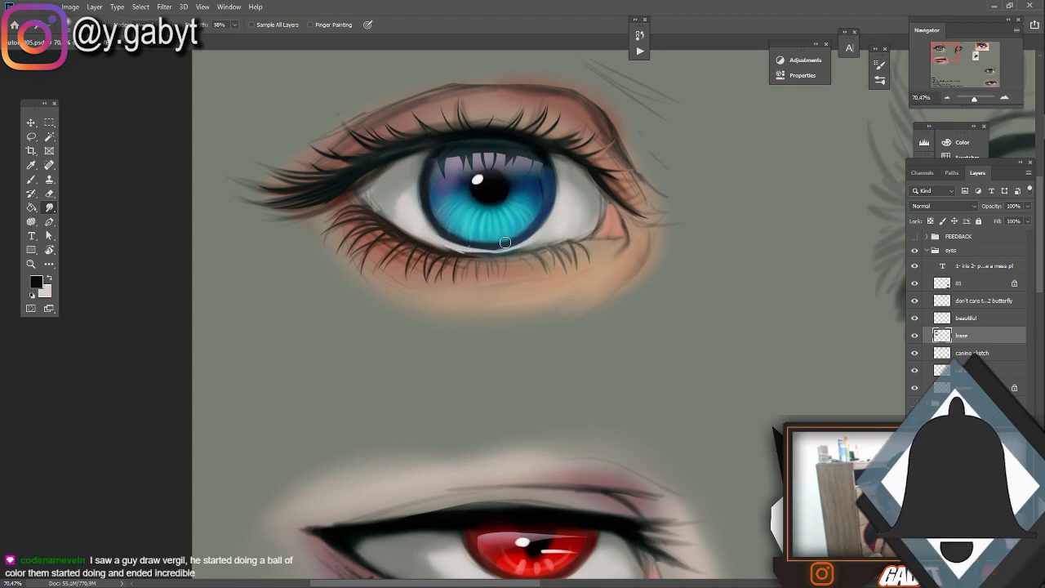
Examine the human eye and wolf eye reference photos
scroll(564, 152, "down", 3)
left_click_drag(564, 152, 546, 226)
left_click_drag(454, 234, 524, 232)
left_click_drag(366, 181, 298, 211)
left_click_drag(975, 99, 974, 99)
left_click(983, 51)
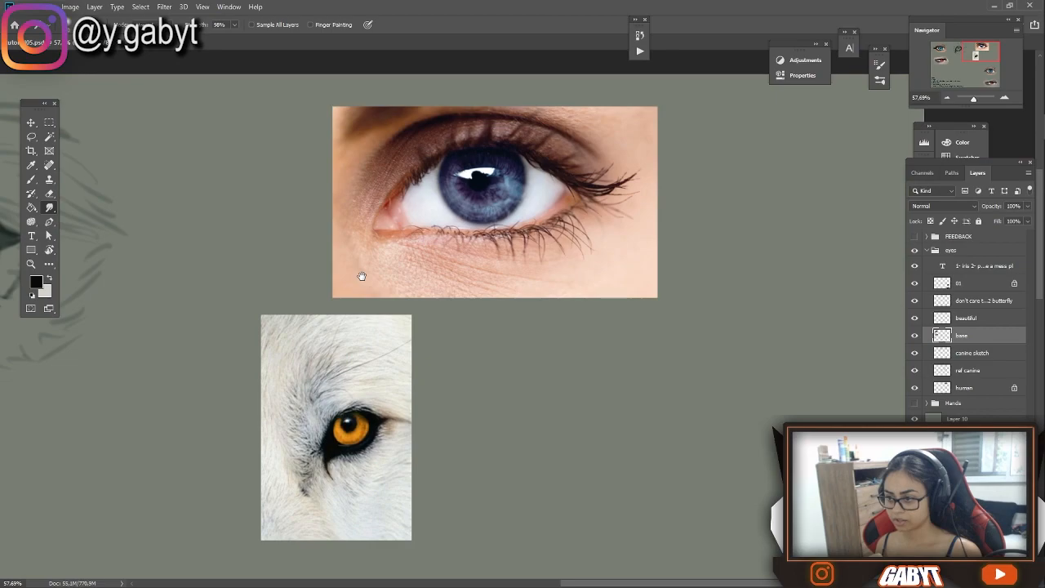
Paint a thicker black line along the outer half of the blue human eye's lower lash line and smudge it into the lashes
key("b")
left_click_drag(346, 217, 841, 214)
left_click_drag(326, 190, 878, 174)
left_click_drag(478, 167, 475, 165)
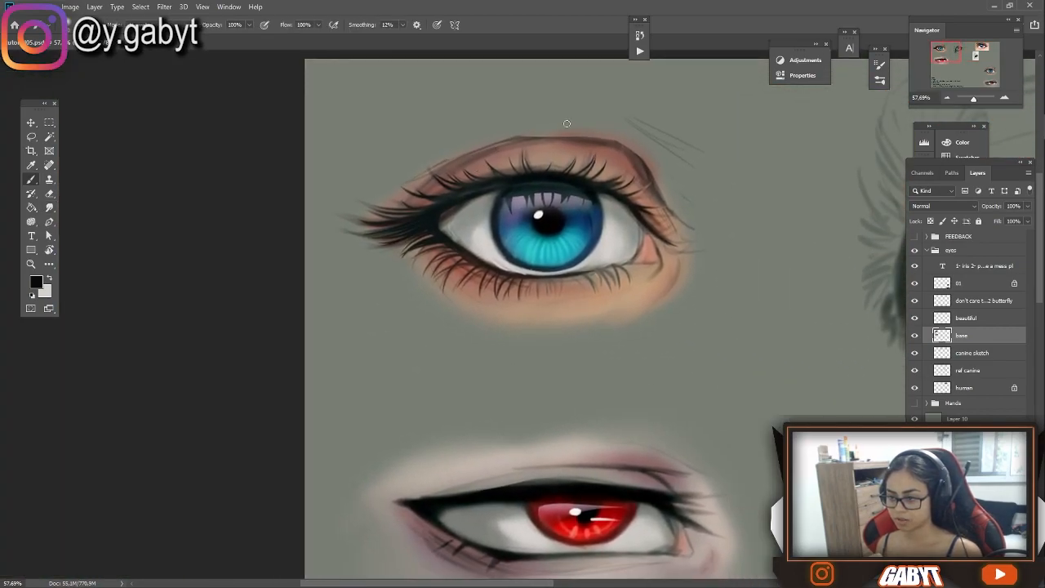
left_click(1005, 98)
left_click(1006, 98)
left_click_drag(426, 204, 515, 237)
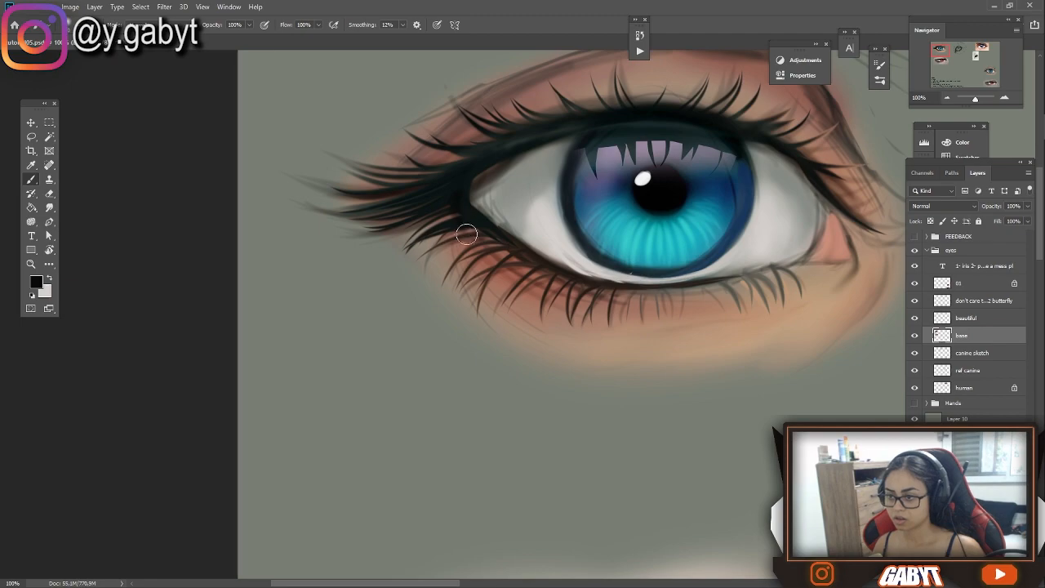
left_click(49, 207)
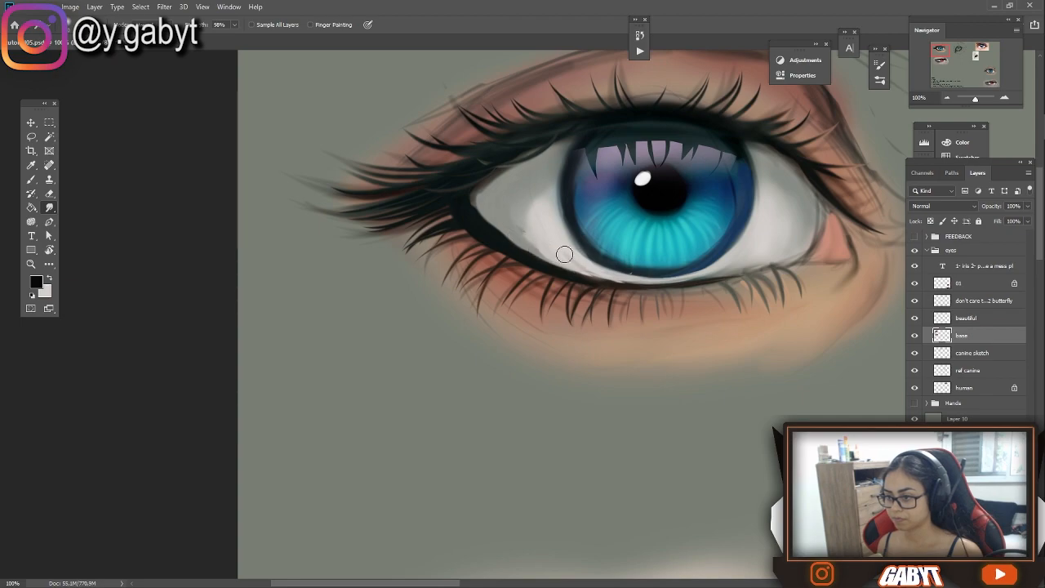
left_click_drag(977, 98, 975, 99)
left_click_drag(278, 140, 629, 352)
mouse_move(259, 115)
left_mouse_down()
mouse_move(501, 166)
mouse_move(661, 339)
left_mouse_up()
mouse_move(278, 115)
left_mouse_down()
mouse_move(545, 280)
mouse_move(683, 301)
left_mouse_up()
Sample a reddish brown, change the brush's blending mode and colour the blue eye's lower rim and outer lower lid
key("b")
left_click(418, 311, "alt")
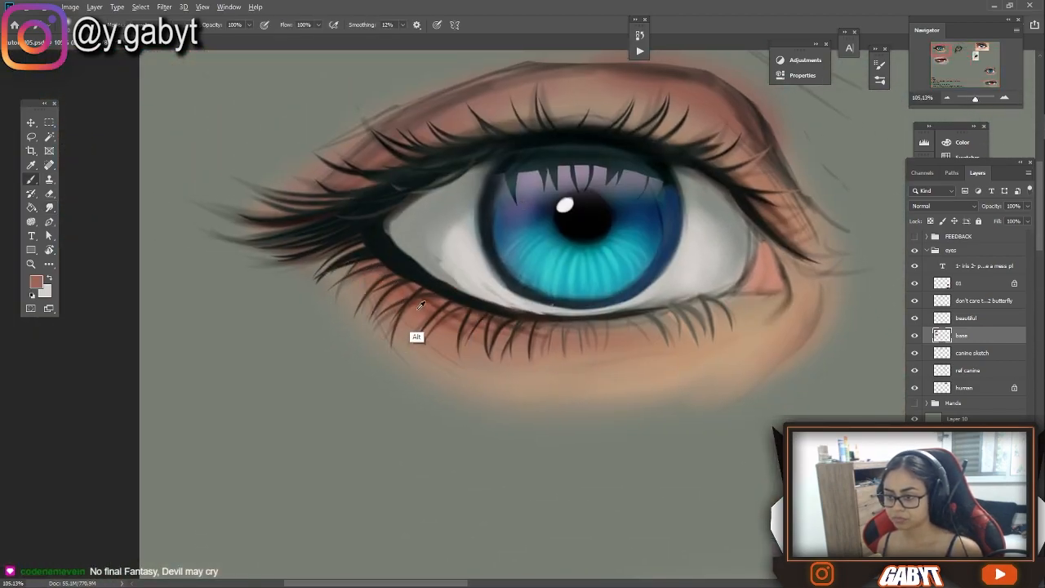
left_click(142, 25)
left_click(156, 177)
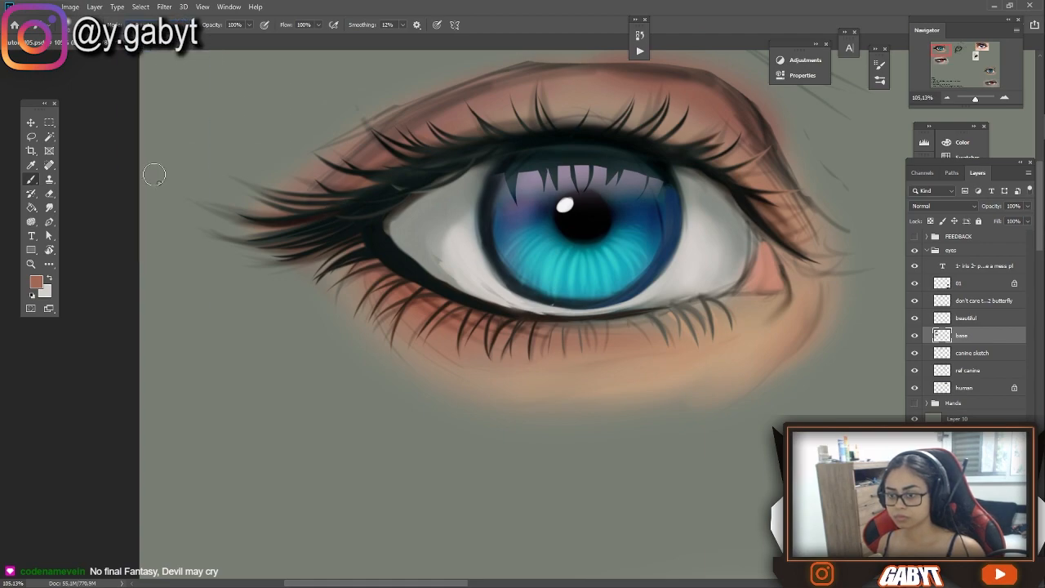
left_click(388, 266, "alt")
left_click_drag(387, 266, 647, 309)
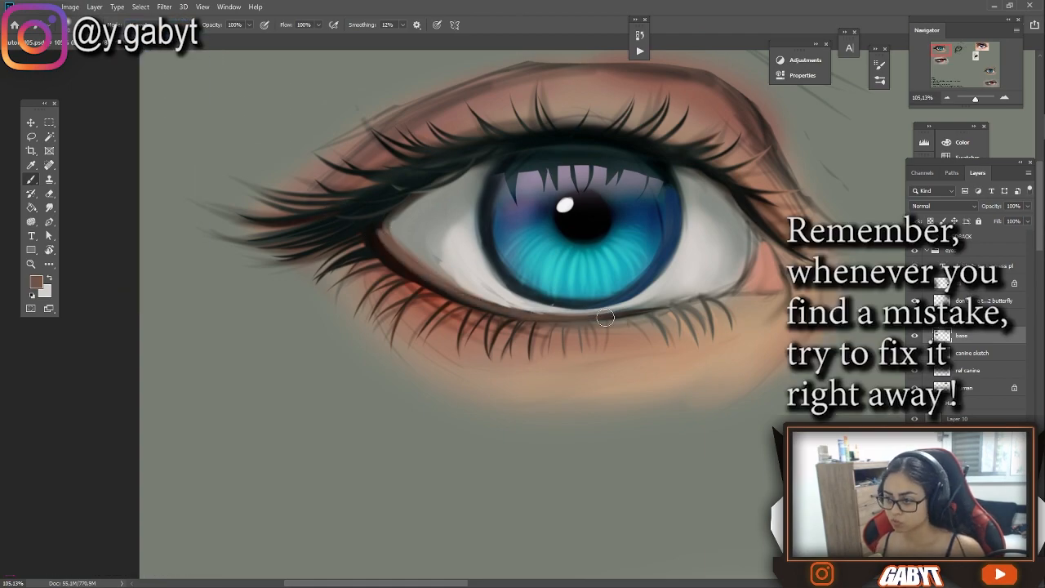
left_click_drag(369, 247, 516, 317)
left_click_drag(438, 231, 491, 283)
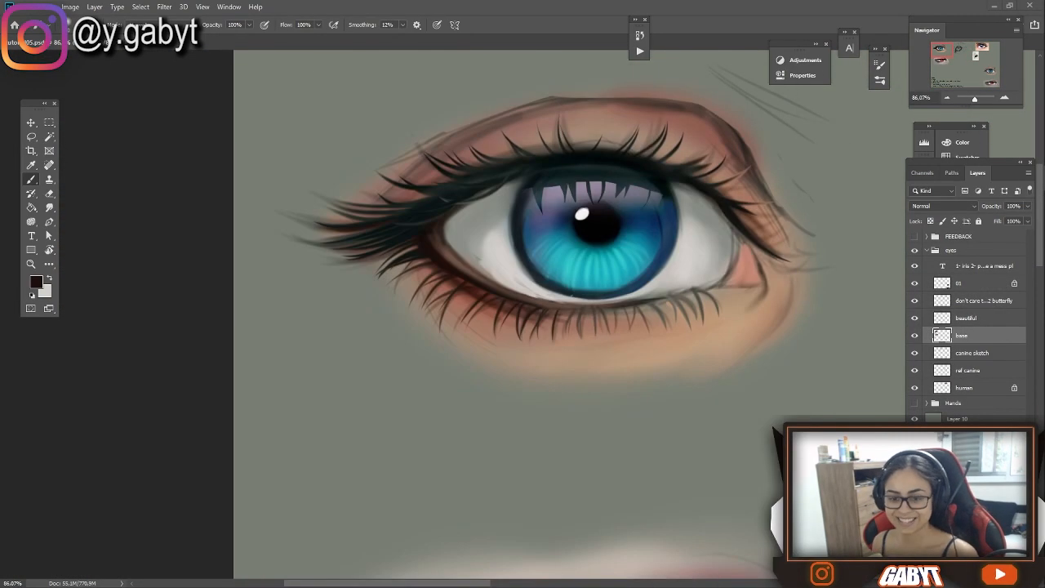
Pick a dark reddish brown and shade the blue eye's upper lid, crease and outer corner
left_click_drag(455, 248, 355, 272)
left_click_drag(975, 99, 972, 100)
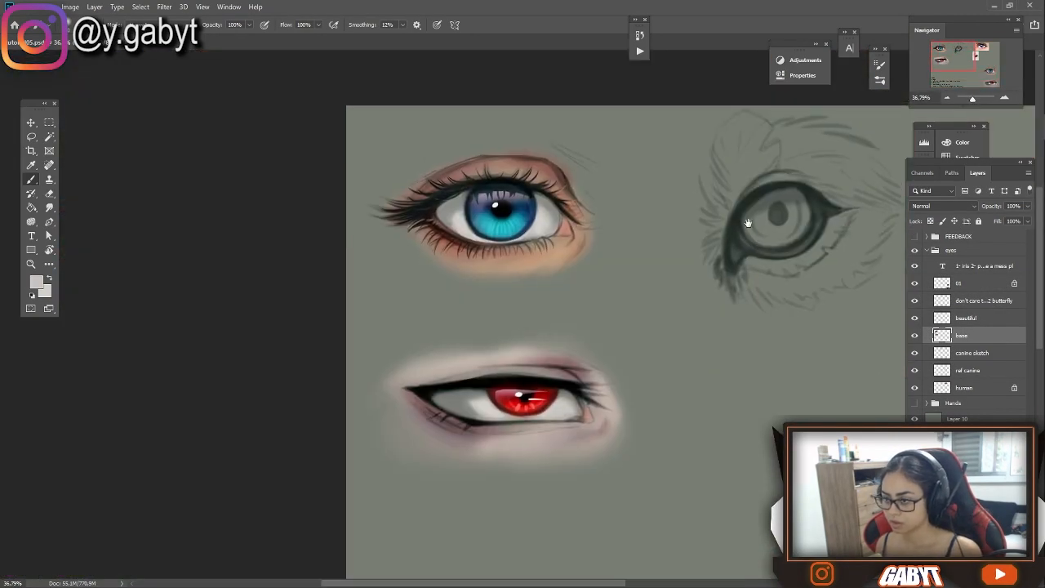
left_click(737, 242, "alt")
key("ctrl+plus")
key("ctrl+plus")
left_click(37, 281)
left_click(817, 160)
left_click(1005, 75)
mouse_move(416, 184)
left_mouse_down()
mouse_move(575, 192)
mouse_move(608, 233)
left_mouse_up()
scroll(506, 261, "down", 10)
scroll(458, 278, "up", 9)
left_click_drag(338, 182, 338, 276)
left_click_drag(490, 278, 528, 275)
key("bracketright")
key("bracketright")
key("bracketright")
key("bracketright")
key("bracketright")
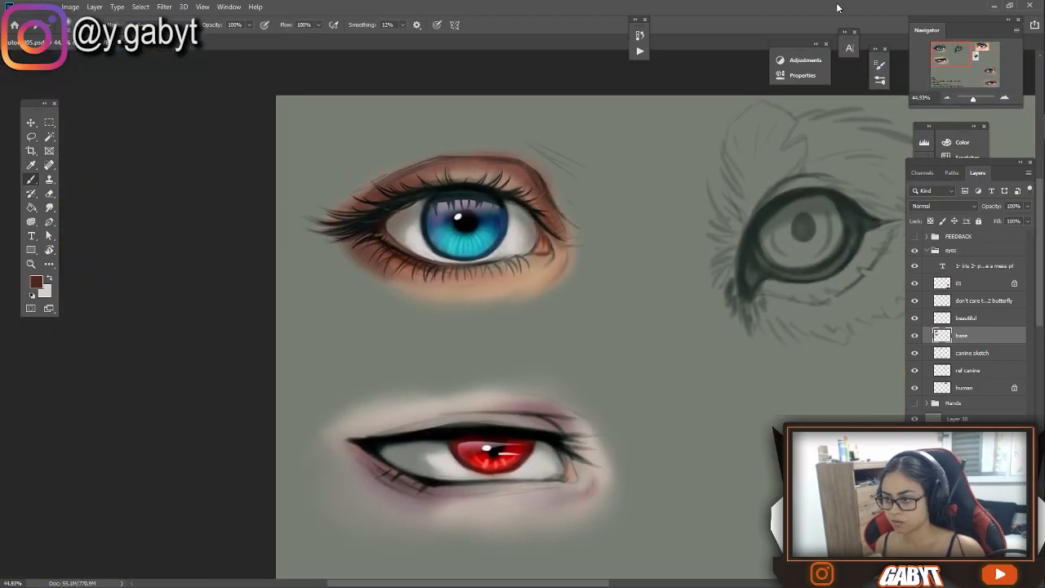
Extend the dark brown shading around the blue eye's inner corner and smudge the upper lid crease smooth
left_click_drag(584, 172, 707, 231)
left_click(989, 72)
left_click(939, 50)
key("ctrl+plus")
left_click_drag(213, 315, 114, 302)
key("alt+Tab")
left_click(375, 48)
mouse_move(543, 321)
left_mouse_down()
mouse_move(485, 281)
mouse_move(489, 290)
left_mouse_up()
left_click(49, 207)
left_click_drag(492, 205, 479, 188)
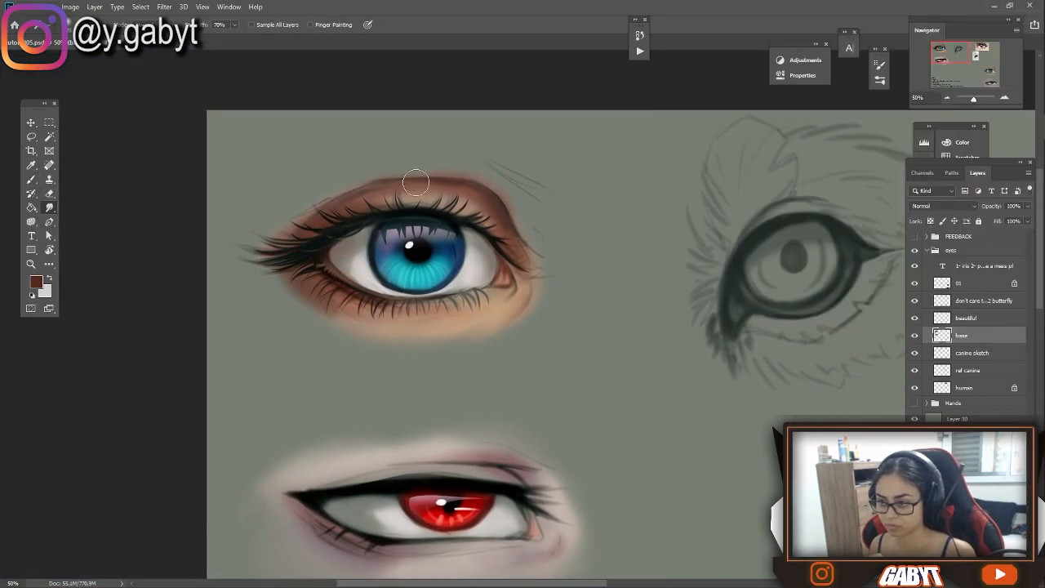
Set the Smudge strength to 87% and pull pointed black lashes from the red eye's upper lash line at both corners
left_click_drag(529, 262, 515, 236)
left_click(944, 61)
left_click(1004, 98)
left_click(1004, 98)
mouse_move(653, 205)
left_mouse_down()
mouse_move(348, 189)
mouse_move(545, 159)
left_mouse_up()
key("8")
key("7")
mouse_move(764, 189)
left_mouse_down()
mouse_move(805, 196)
mouse_move(846, 174)
left_mouse_up()
mouse_move(381, 214)
left_mouse_down()
mouse_move(294, 210)
mouse_move(327, 229)
left_mouse_up()
mouse_move(433, 266)
left_mouse_down()
mouse_move(406, 254)
mouse_move(267, 275)
left_mouse_up()
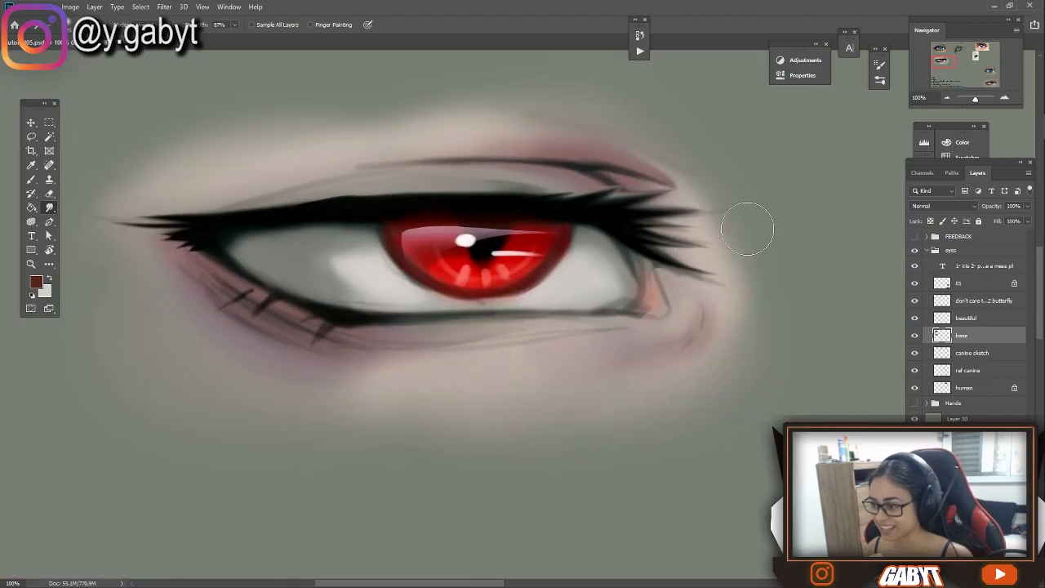
mouse_move(642, 297)
left_mouse_down()
mouse_move(609, 288)
mouse_move(445, 334)
left_mouse_up()
left_click_drag(310, 314, 369, 305)
Switch to Google Chrome, look up "pull the table" and "push", and return to the painting
left_click(1034, 11)
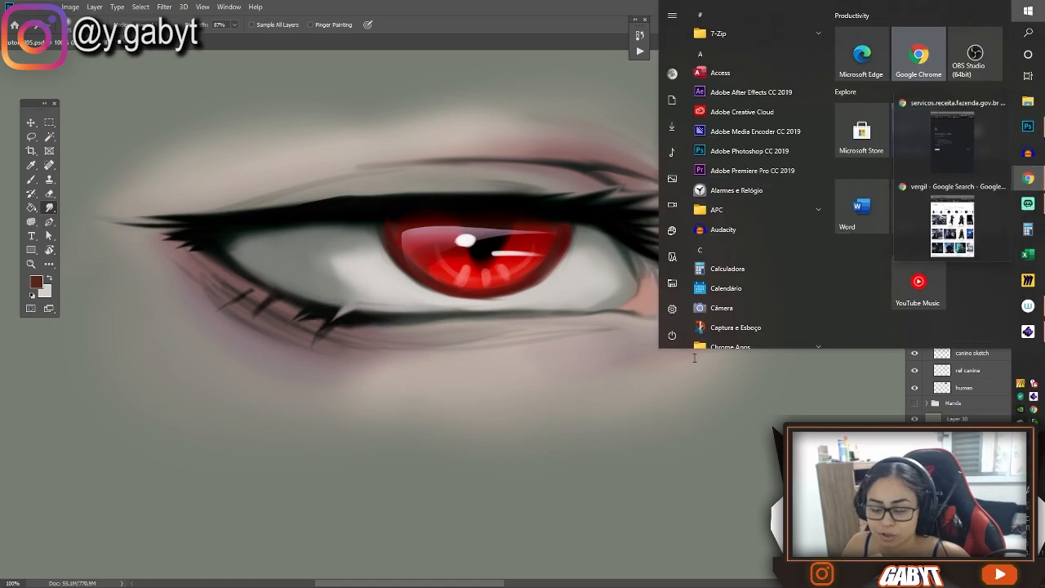
left_click(922, 52)
type("pull the table")
left_click(675, 312)
left_click_drag(516, 345, 422, 361)
type("push")
left_click(871, 178)
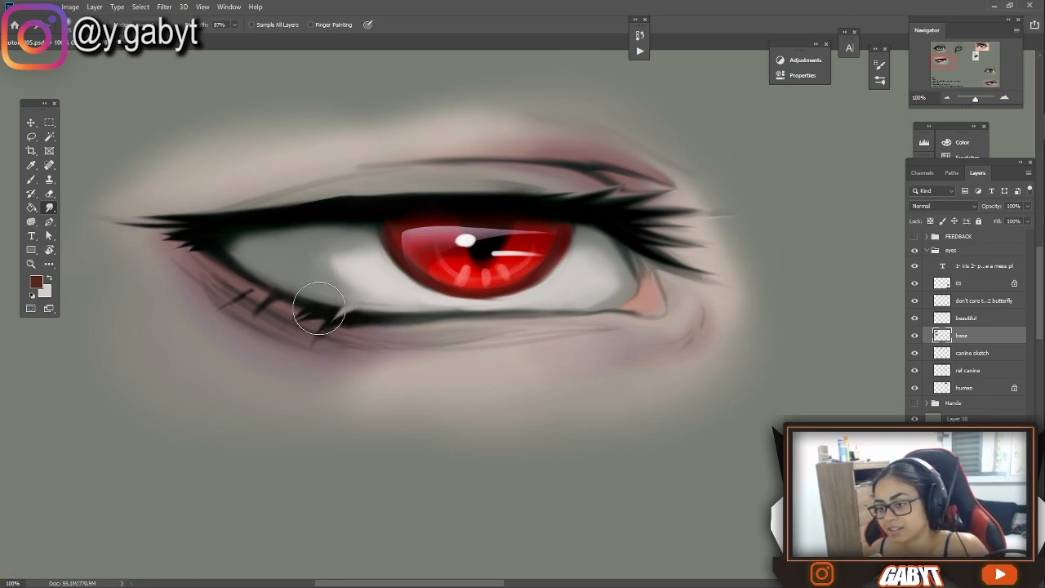
Smudge short dark lashes downward along the red eye's lower lash line, undoing the strokes that go wrong
left_click_drag(320, 310, 278, 337)
key("ctrl+z")
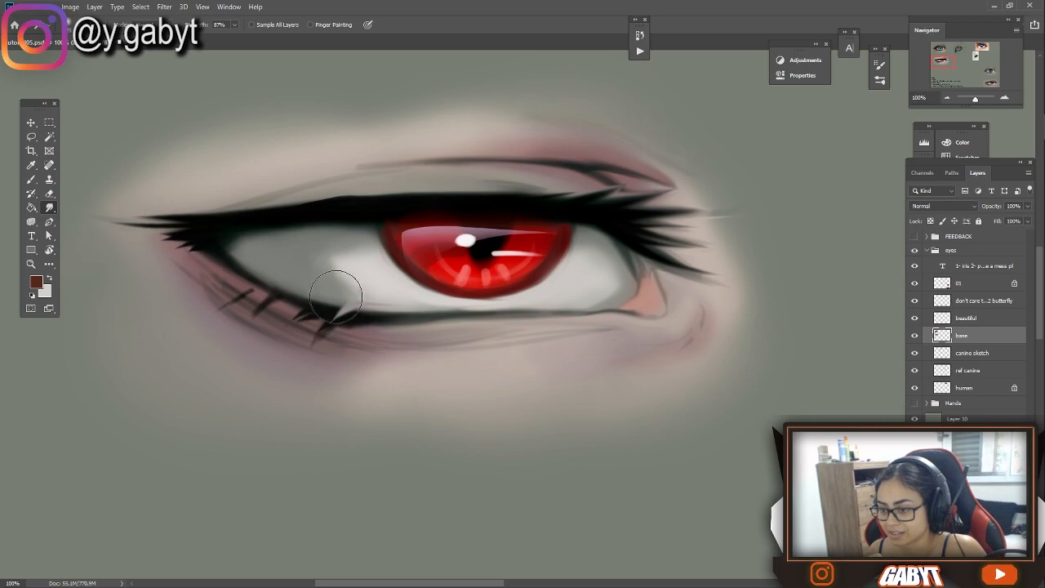
left_click_drag(285, 312, 233, 347)
left_click_drag(289, 306, 238, 334)
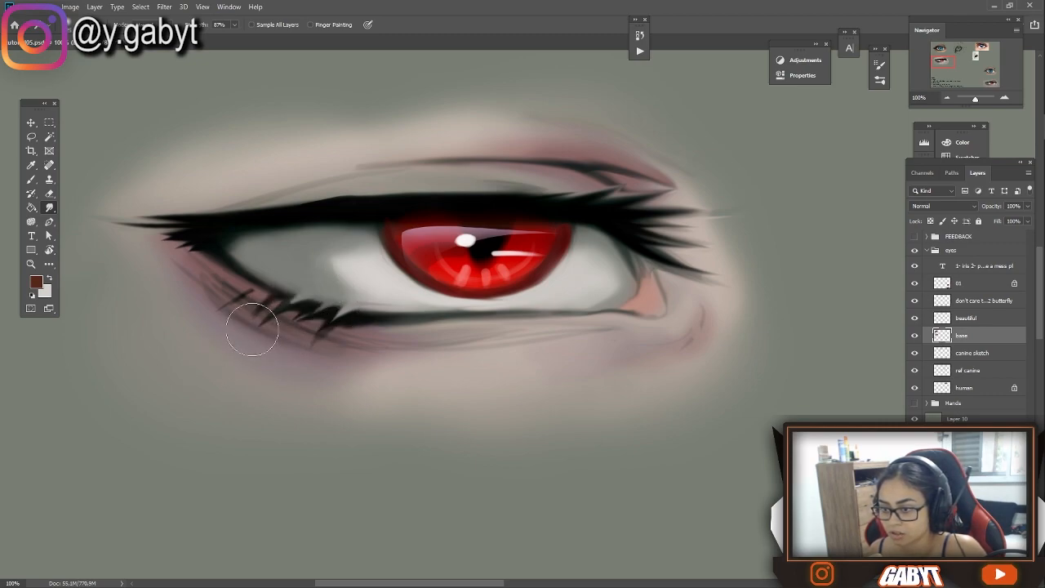
left_click_drag(975, 99, 977, 99)
key("ctrl+z")
key("5")
left_click_drag(278, 313, 259, 225)
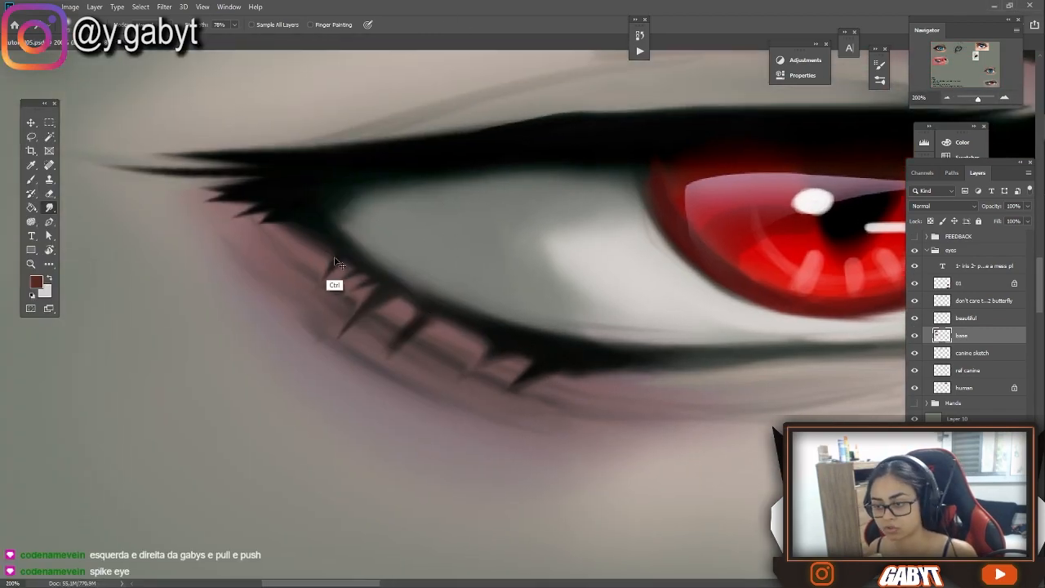
right_click(343, 257)
key("Escape")
left_click_drag(330, 264, 312, 290)
scroll(332, 267, "down", 10)
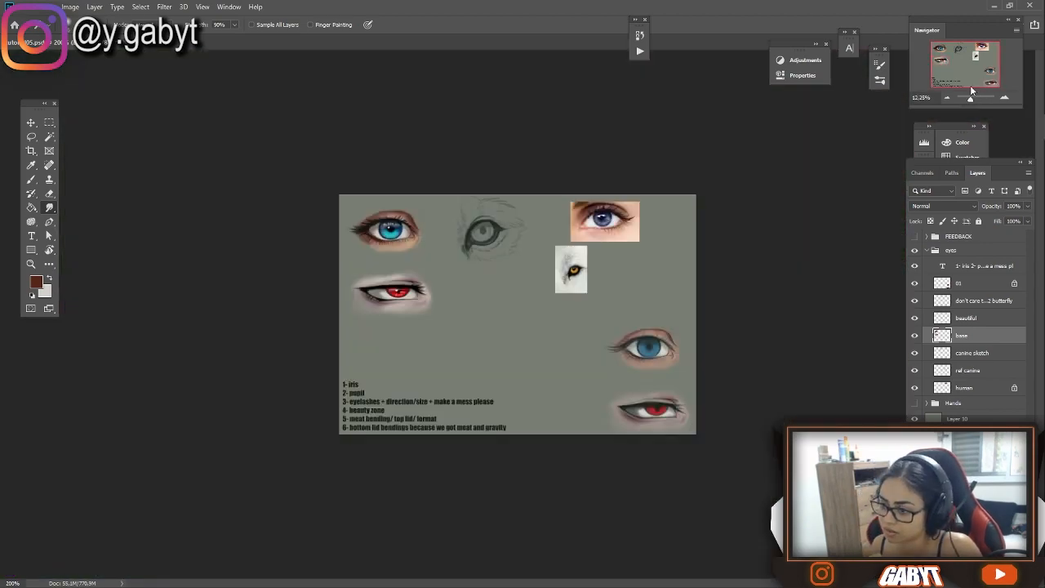
Paint dark red accents over the inner corner of the red eye
scroll(381, 314, "up", 6)
key("9")
left_click_drag(557, 146, 619, 203)
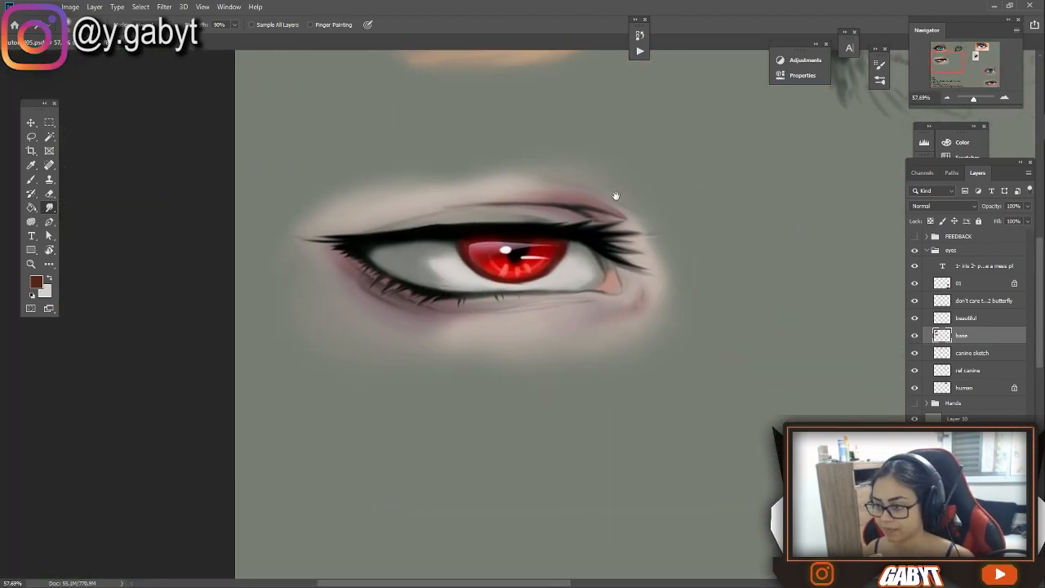
key("b")
key("d")
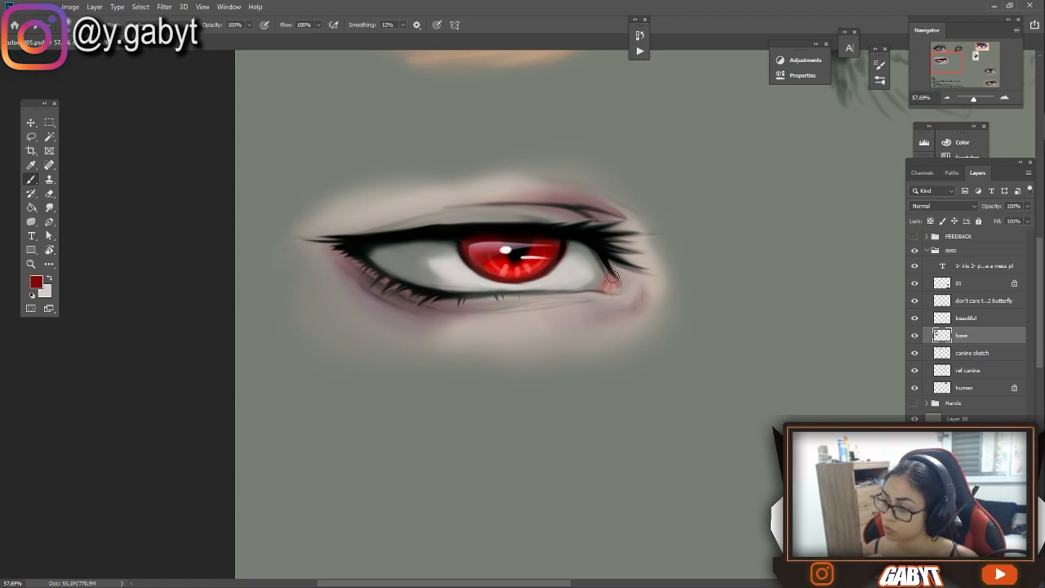
left_click_drag(618, 288, 596, 369)
Pick a pale teal, change the brush's blending mode and tint the eye whites of the blue and red eyes
left_click(36, 282)
left_click(899, 157)
left_click(801, 127)
left_click(996, 80)
left_click(145, 24)
left_click_drag(378, 337, 396, 351)
left_click_drag(305, 261, 264, 395)
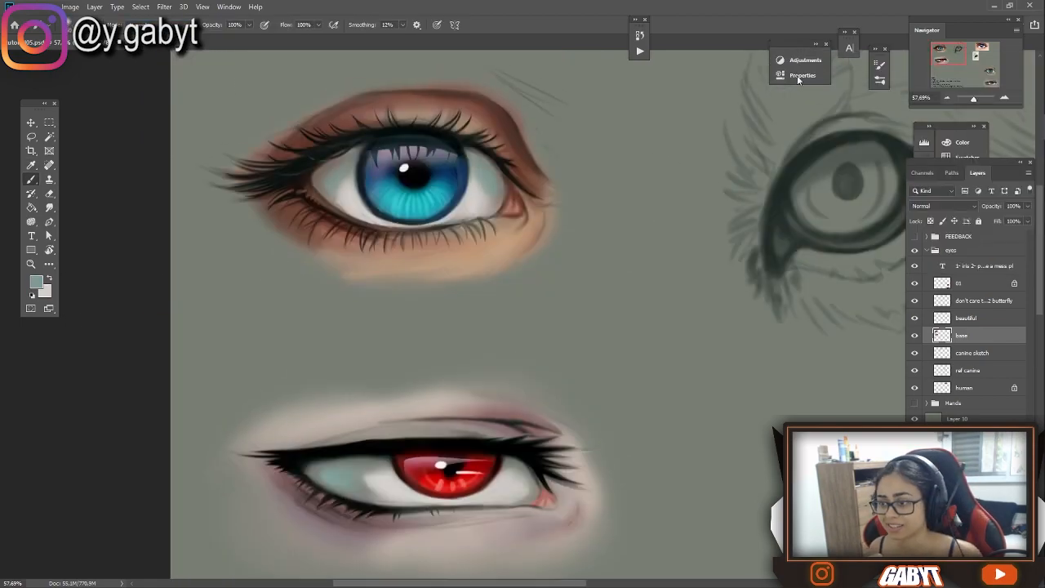
Brush faint light grey highlights along the red eye's black upper lash line
scroll(504, 177, "down", 15)
scroll(518, 310, "up", 17)
left_click_drag(327, 224, 817, 289)
left_click_drag(281, 163, 535, 164)
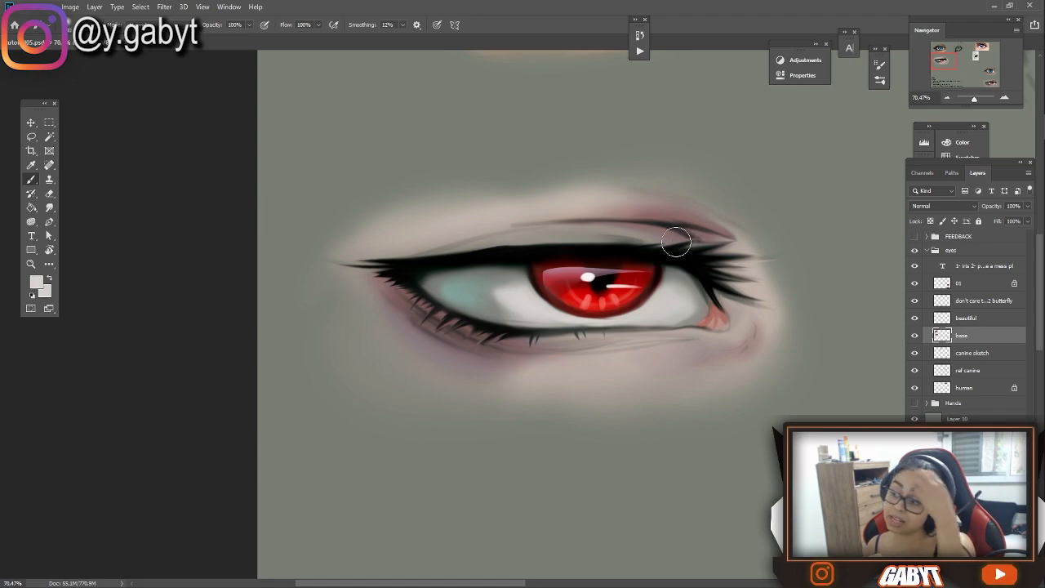
mouse_move(720, 254)
left_mouse_down()
mouse_move(621, 250)
mouse_move(739, 253)
left_mouse_up()
key("ctrl+z")
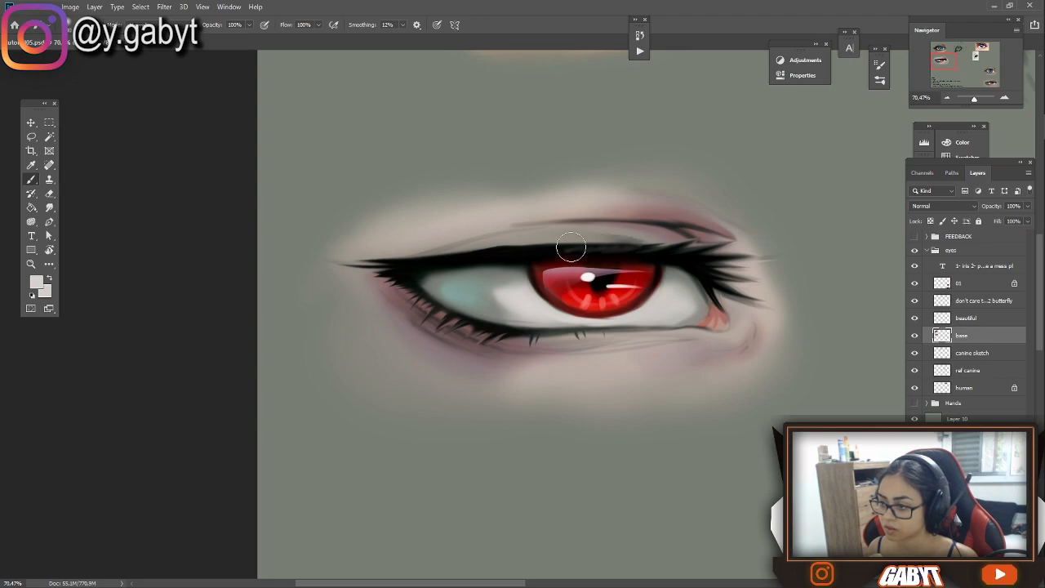
left_click_drag(762, 281, 704, 308)
Sample brown skin tones and refine the shading on the blue eye's upper crease and outer lower lid
key("ctrl+minus")
key("ctrl+minus")
key("ctrl+minus")
key("ctrl+plus")
left_click(583, 218, "alt")
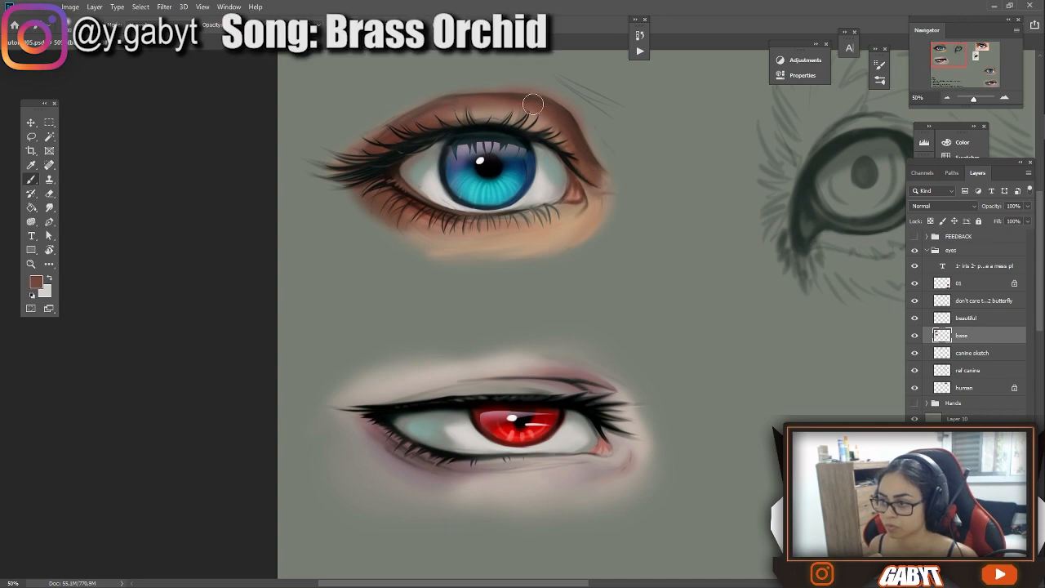
left_click_drag(509, 166, 469, 131)
left_click(1005, 98)
left_click(1005, 99)
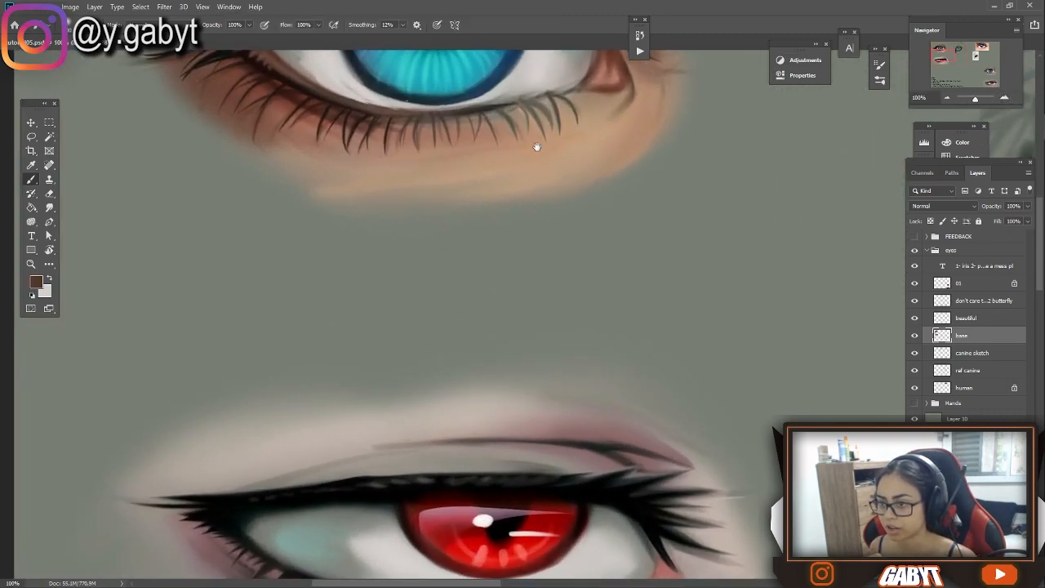
left_click(249, 243, "alt")
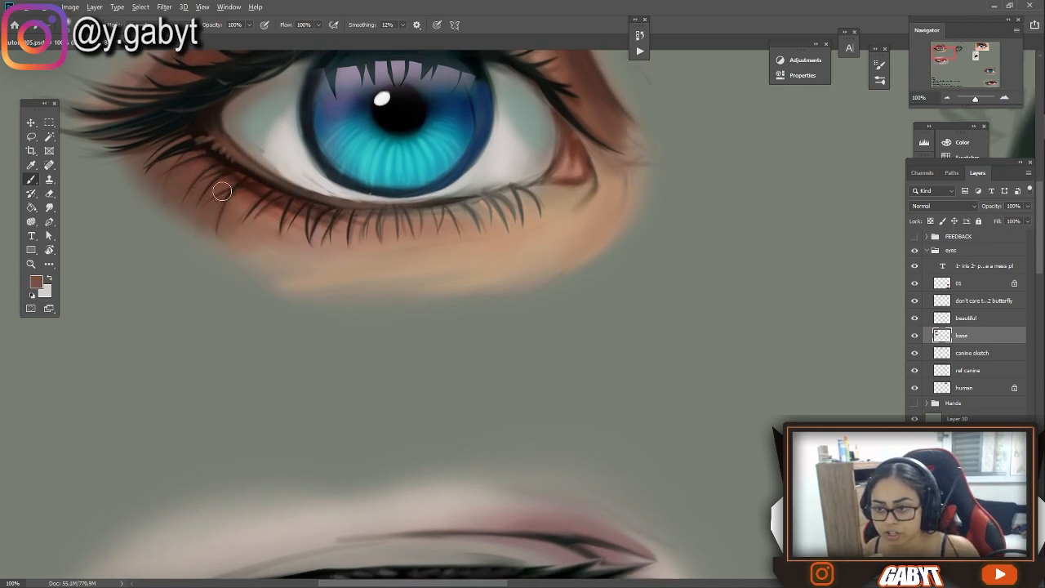
Choose the speckled Sampled Brush 9 4 and dab light skin-texture specks over the blue eye's lower lid
right_click(499, 223)
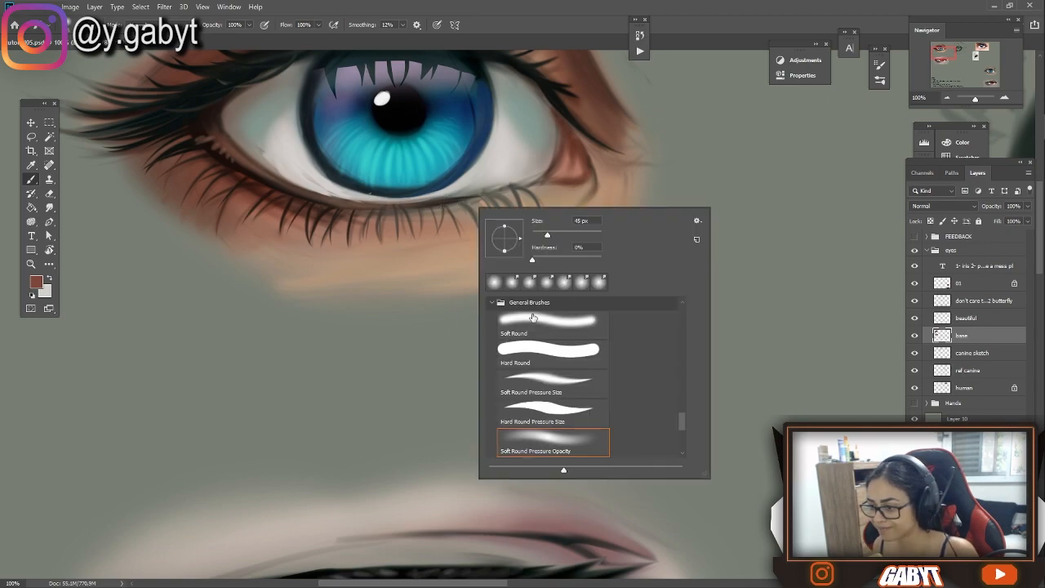
left_click(493, 302)
left_click_drag(681, 442, 666, 353)
left_click(553, 400)
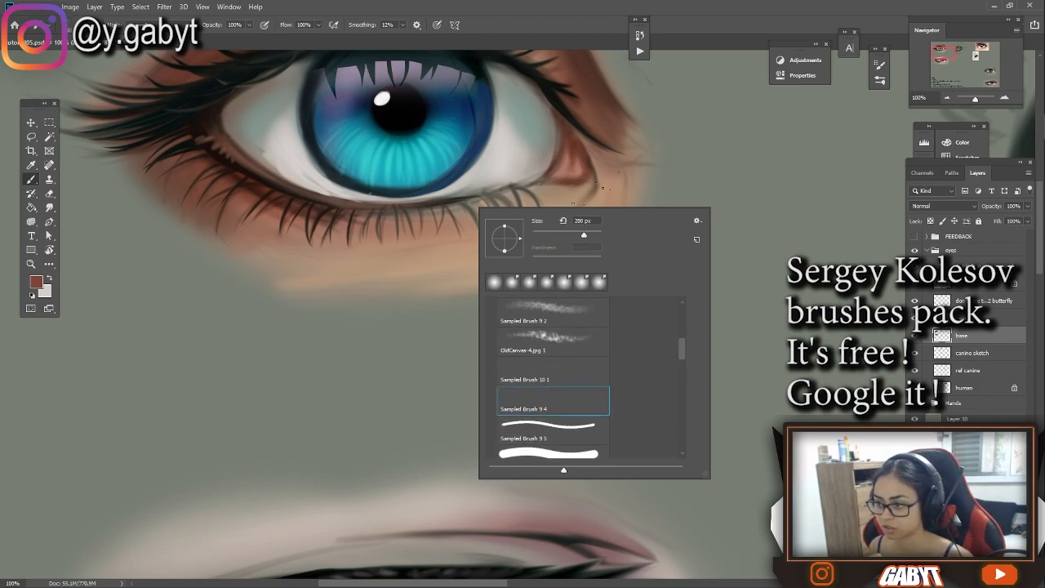
left_click(595, 193)
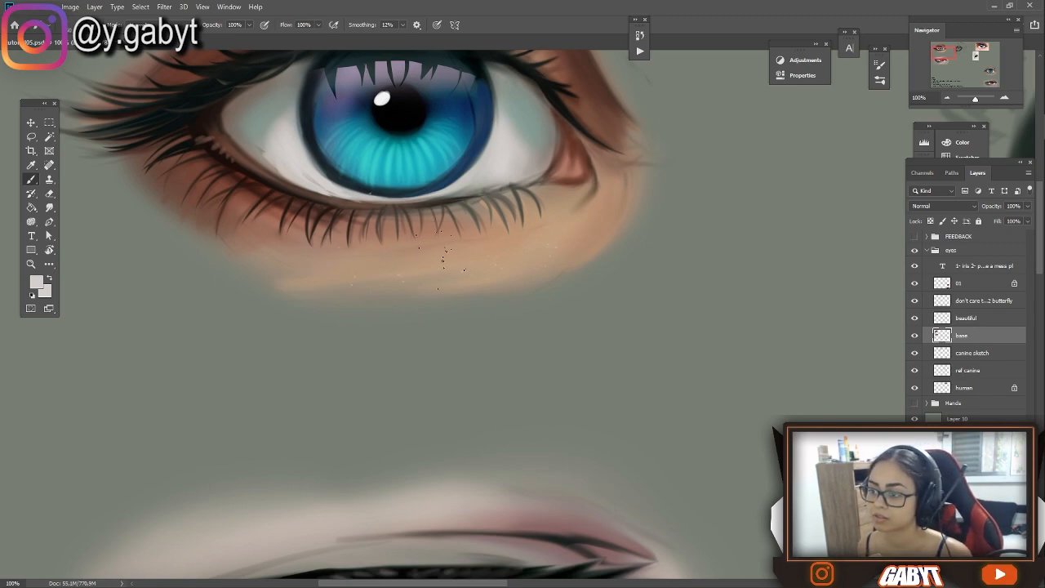
left_click_drag(459, 269, 461, 338)
left_click_drag(282, 340, 284, 387)
Scatter light beige skin-texture specks over the skin above and below the red eye
left_click_drag(556, 539, 543, 73)
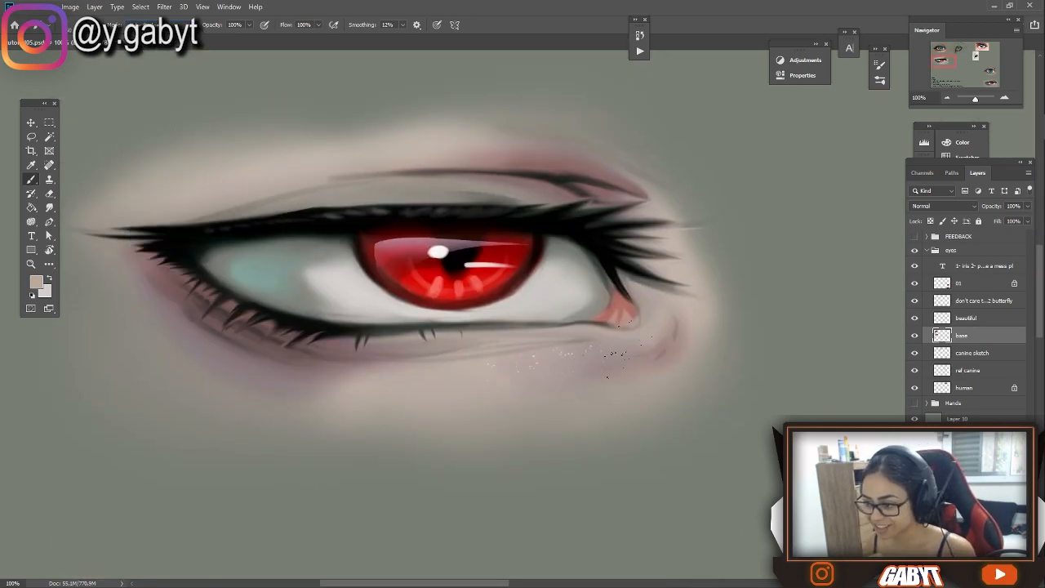
left_click_drag(651, 331, 676, 426)
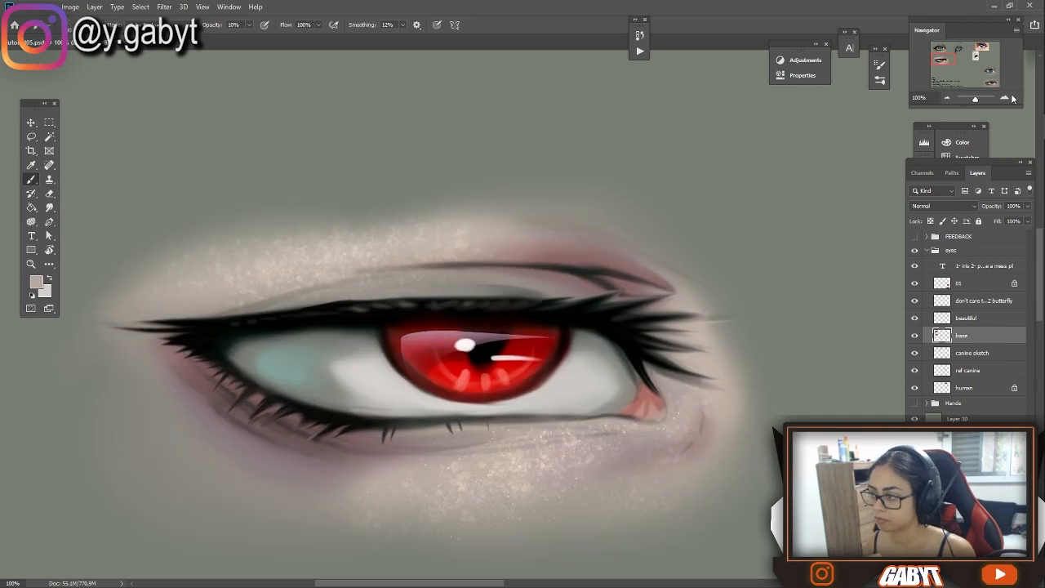
scroll(473, 294, "down", 2)
Choose a soft round brush, view its Shape Dynamics settings and brush softly over the red eye's speckled lids
right_click(576, 277)
left_click(592, 393)
left_click(879, 65)
left_click(716, 102)
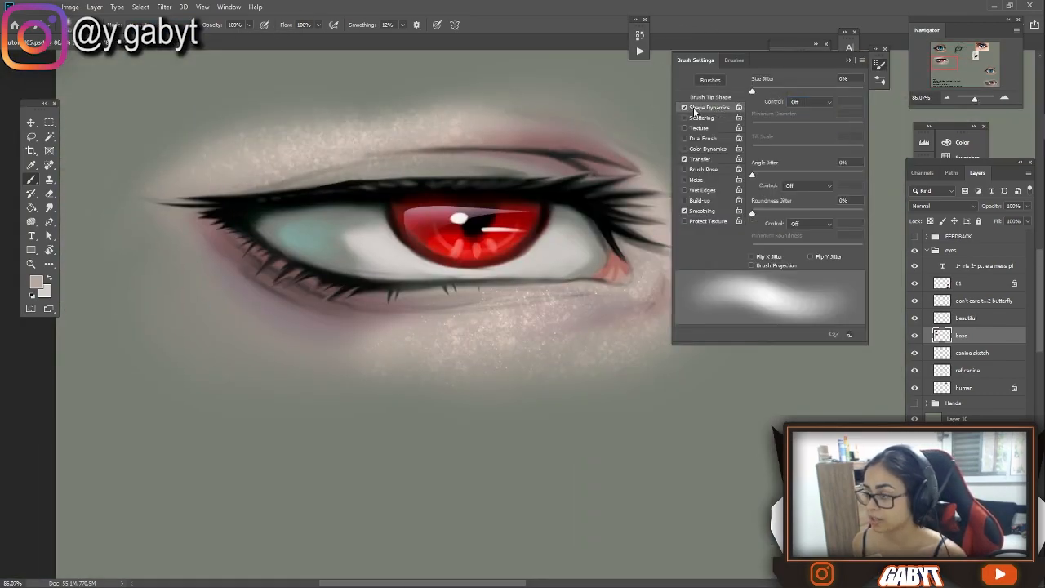
left_click(880, 64)
mouse_move(648, 313)
left_mouse_down()
mouse_move(534, 315)
mouse_move(593, 353)
mouse_move(482, 347)
left_mouse_up()
left_click_drag(215, 161, 498, 167)
Sample red from the iris, change the brush's blending mode and glaze the red eye's upper crease and lower lid reddish
left_click(469, 250, "alt")
left_click_drag(412, 310, 555, 315)
scroll(540, 143, "down", 8)
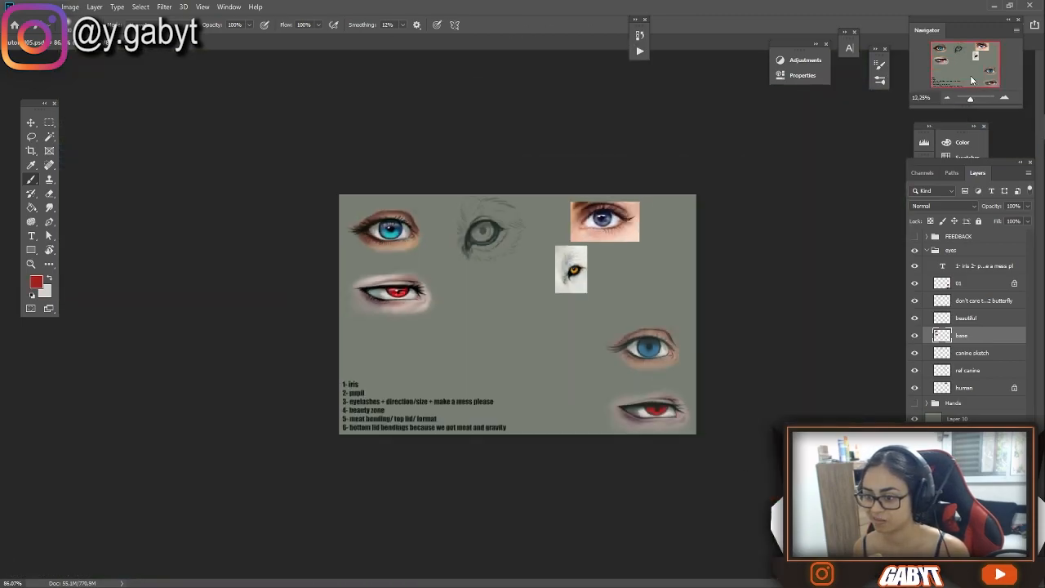
scroll(396, 297, "up", 7)
left_click_drag(305, 218, 505, 188)
left_click(570, 268, "alt")
left_click_drag(605, 194, 643, 203)
left_click_drag(974, 99, 974, 99)
left_click(141, 26)
left_click(146, 76)
left_click(947, 65)
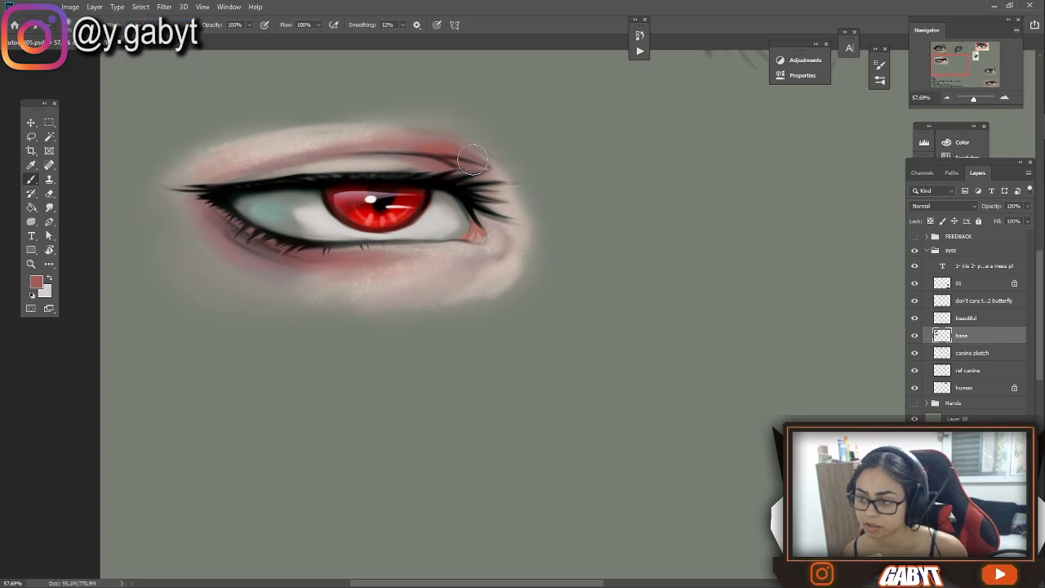
Return to the blue eye and smudge the lashes along its upper lash line with the Smudge tool at 30%
left_click(945, 53)
left_click(535, 274, "alt")
left_click(49, 207)
left_click(1004, 99)
left_click(1004, 98)
left_click(943, 49)
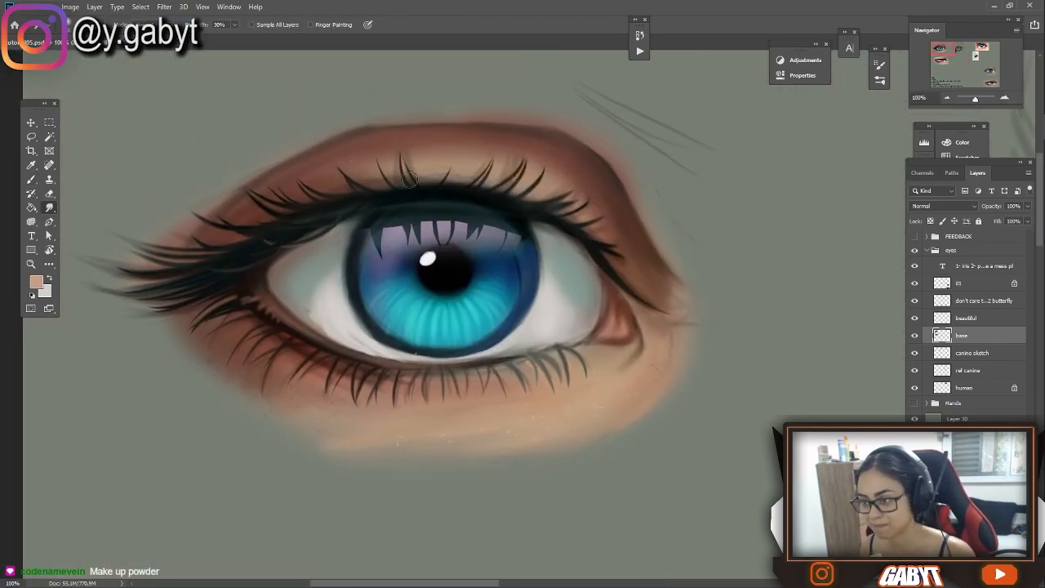
Paint light, wet-looking highlights along the blue eye's lower waterline and inner corner
key("b")
left_click(378, 361, "alt")
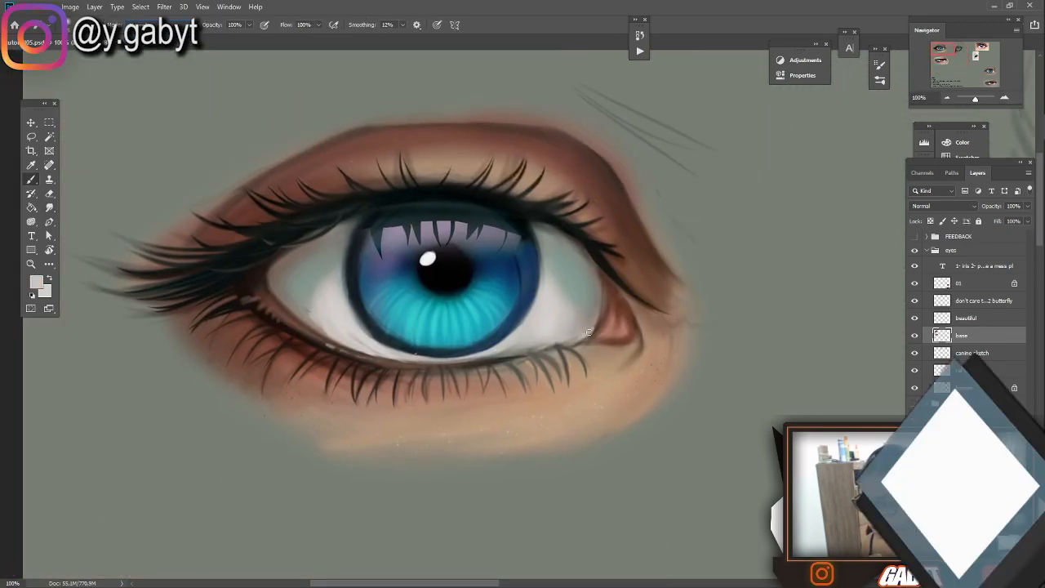
left_click_drag(974, 99, 975, 98)
left_click(944, 52)
left_click(297, 310, "alt")
left_click_drag(297, 315, 425, 327)
left_click_drag(343, 322, 498, 307)
Pick black and lightly shade the blue eye around its iris and inner corner at 20% opacity
left_click(37, 282)
left_click(840, 102)
left_click(995, 85)
left_click(343, 343, "alt")
left_click_drag(975, 99, 973, 98)
left_click(343, 150, "alt")
left_click(167, 25)
left_click(172, 84)
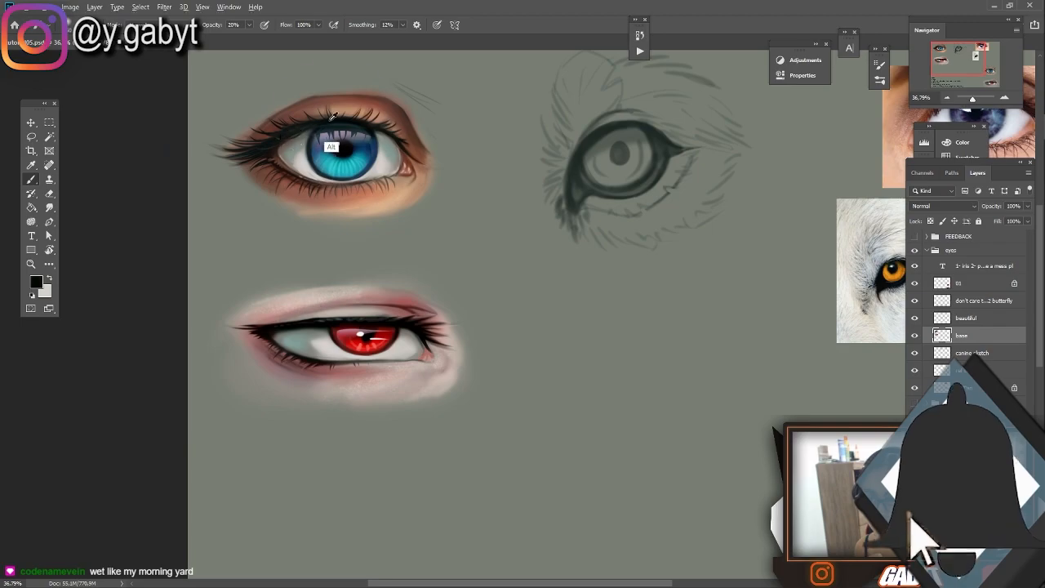
left_click_drag(401, 168, 394, 139)
Set the brush to 100% opacity and compare the painted blue and red eyes with the reference photos
left_click_drag(973, 99, 972, 100)
left_click(944, 54)
left_click(972, 50)
left_click(946, 53)
left_click(318, 237, "alt")
key("0")
left_click(944, 54)
left_click(539, 196, "alt")
left_click(949, 53)
left_click(222, 180, "alt")
left_click(382, 186, "alt")
left_click(219, 181, "alt")
left_click(963, 55)
left_click(618, 246, "alt")
left_click(174, 141, "alt")
left_click_drag(175, 141, 234, 183)
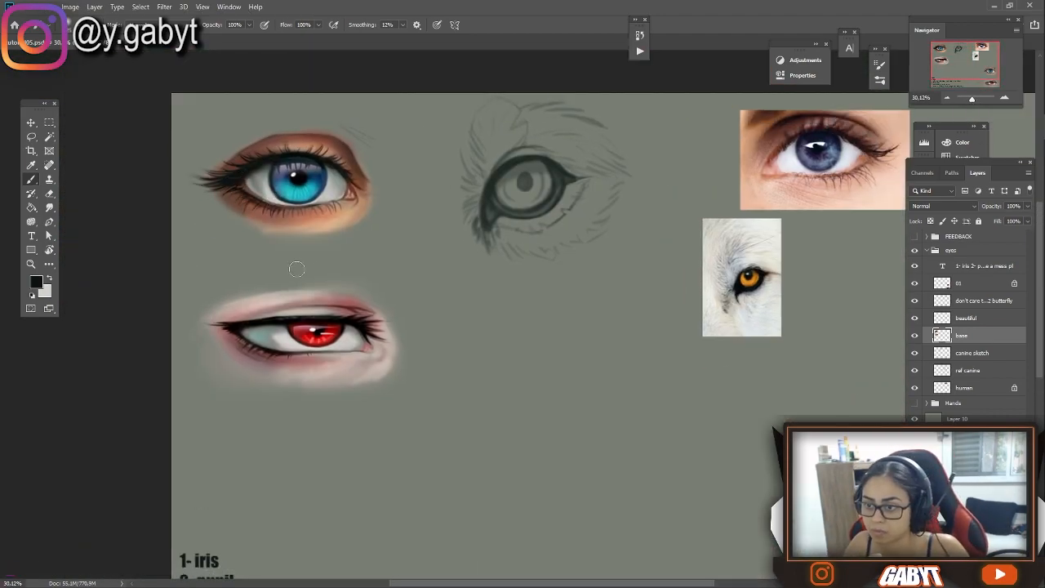
Move the flat-colour eye versions on layer 01 beside the finished blue and red eyes
scroll(259, 112, "down", 5)
scroll(261, 176, "up", 4)
scroll(360, 153, "up", 1)
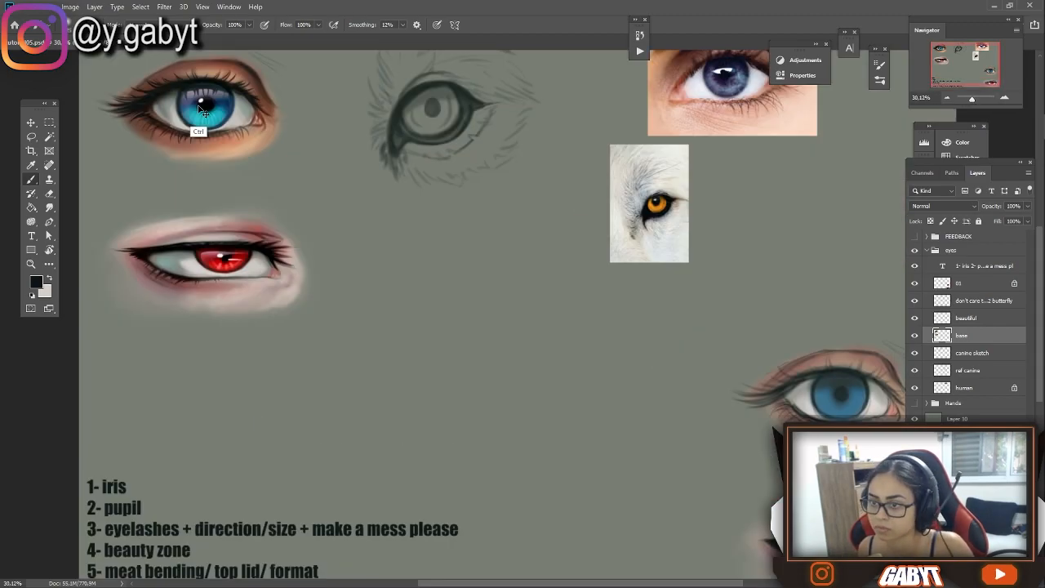
left_click_drag(591, 345, 571, 287)
left_click_drag(404, 156, 413, 149)
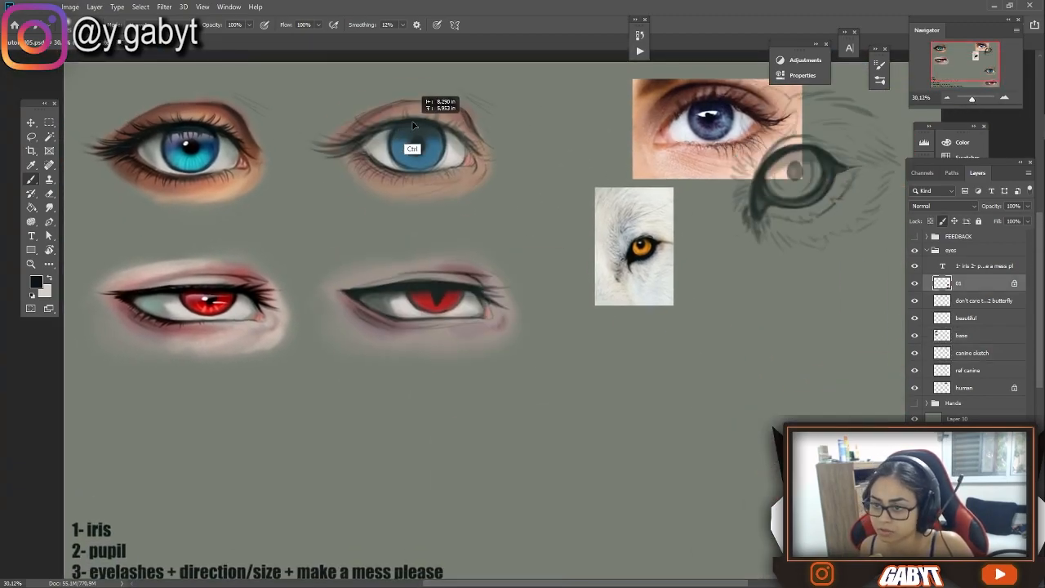
scroll(415, 150, "up", 2)
left_click_drag(557, 143, 851, 173)
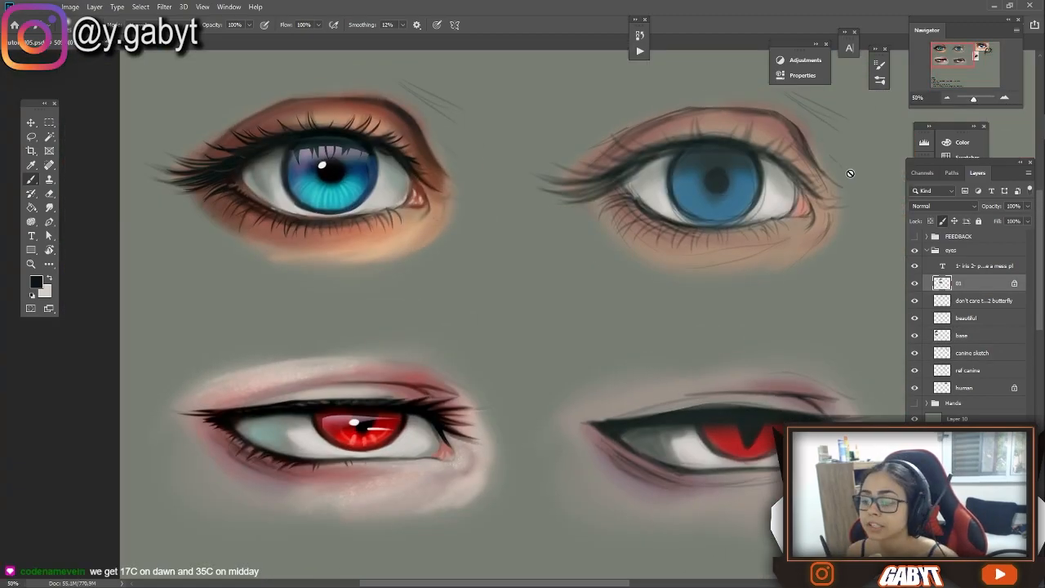
On the base layer, pick a dark blue, deepen the blue iris's lower edge and dab light skin texture around the eye
left_click(962, 335)
left_click(292, 190, "alt")
left_click(36, 282)
left_click(861, 193)
left_click(996, 80)
mouse_move(355, 196)
left_mouse_down()
mouse_move(341, 209)
mouse_move(317, 198)
left_mouse_up()
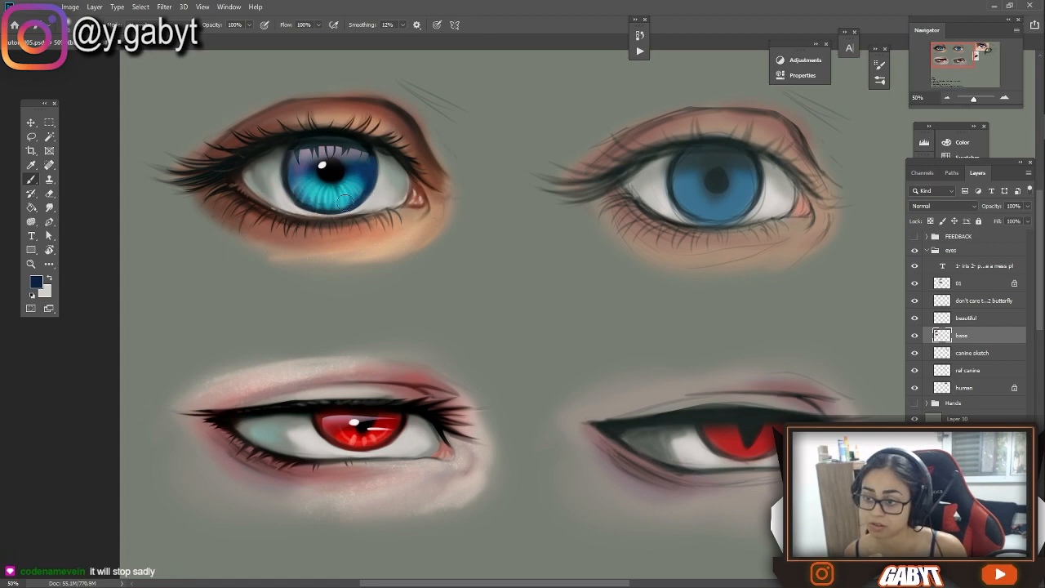
left_click(350, 135, "alt")
key("x")
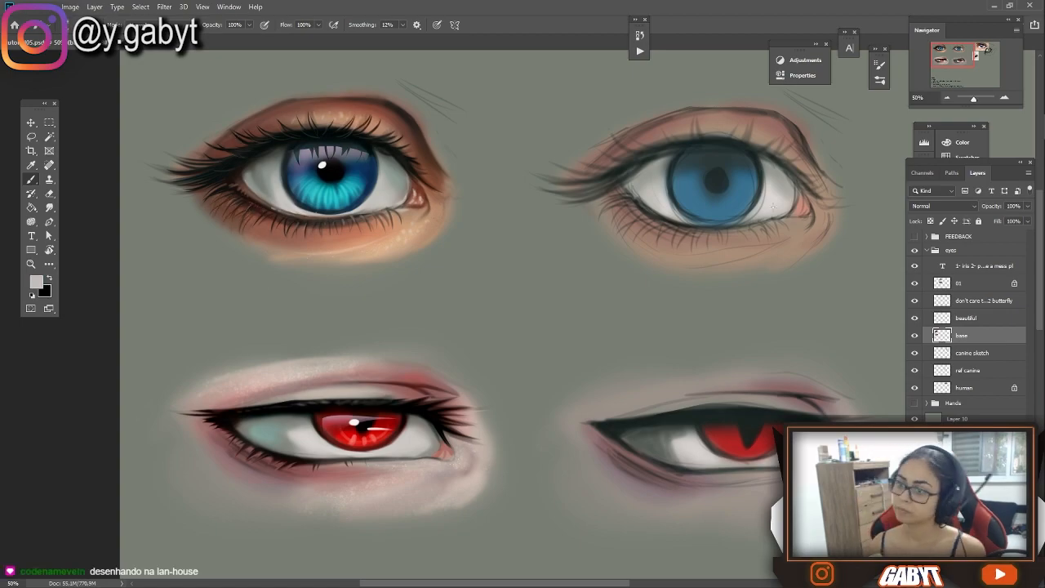
Mirror the canvas horizontally and frame the painted eyes for checking
left_click_drag(974, 98, 970, 98)
key("ctrl+shift+h")
left_click(1005, 98)
left_click(1005, 98)
left_click(1005, 98)
left_click_drag(855, 137, 619, 245)
Lasso the blue eye, adjust its shape with the Liquify filter and deselect it
key("l")
left_click_drag(499, 124, 535, 100)
left_click(164, 6)
left_click(180, 96)
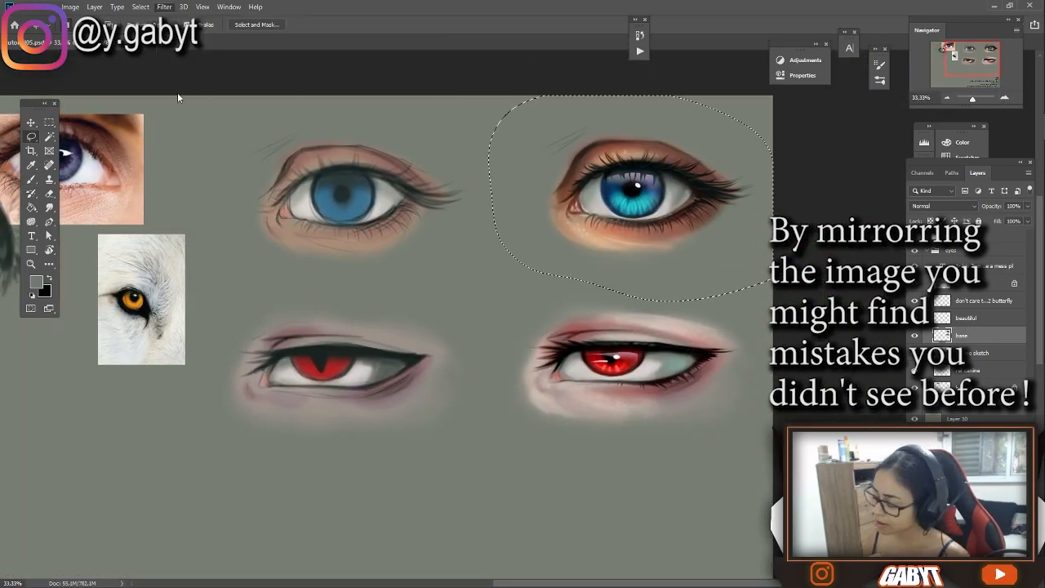
left_click_drag(288, 339, 245, 353)
key("Return")
key("ctrl+d")
Touch up the blue eye's inner corner with a sampled reddish brown and flip the canvas back
left_click_drag(635, 191, 700, 214)
key("b")
left_click(648, 222, "alt")
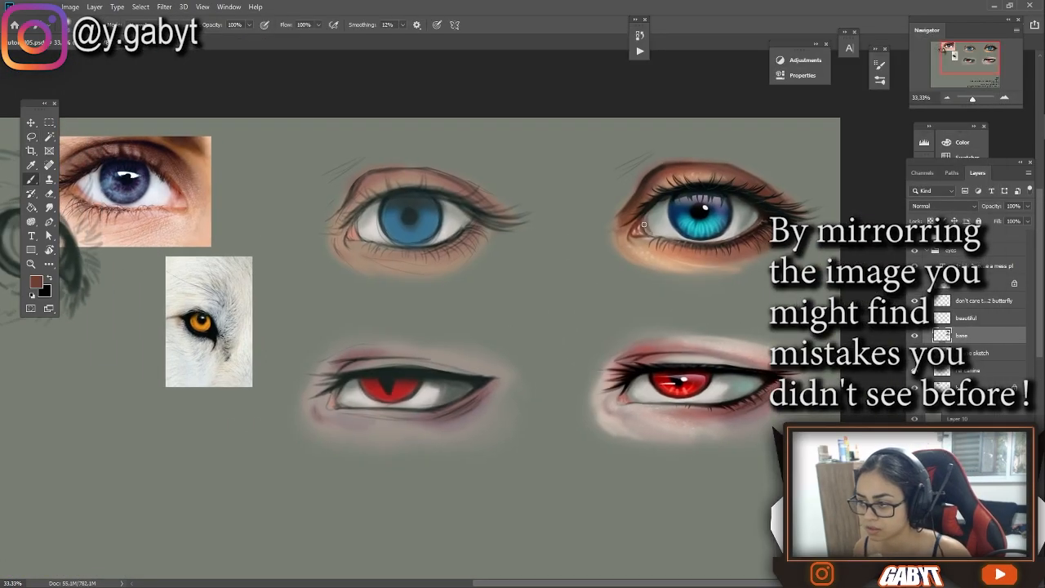
left_click_drag(972, 99, 973, 98)
left_click_drag(817, 122, 319, 328)
left_click(409, 223, "alt")
left_click_drag(409, 226, 407, 216)
key("ctrl+shift+h")
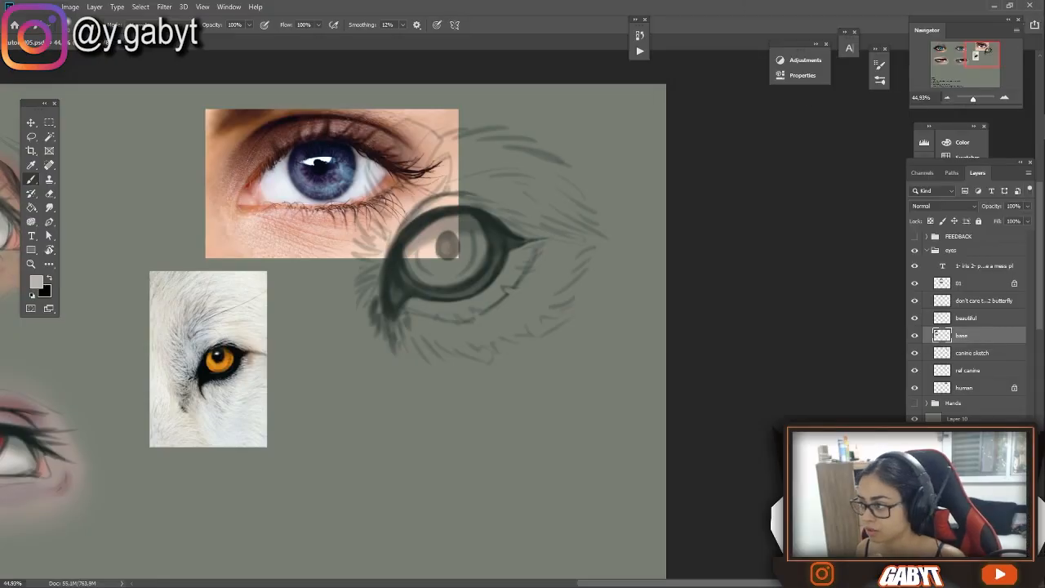
Create a new layer named base and place it beneath the canine sketch layer
key("ctrl+minus")
mouse_move(628, 226)
left_mouse_down()
mouse_move(425, 376)
mouse_move(364, 203)
mouse_move(438, 389)
left_mouse_up()
key("ctrl+plus")
key("ctrl+plus")
left_click_drag(881, 140, 448, 341)
left_click_drag(109, 549, 370, 240)
key("ctrl+minus")
left_click(972, 353)
key("ctrl+shift+n")
type("base")
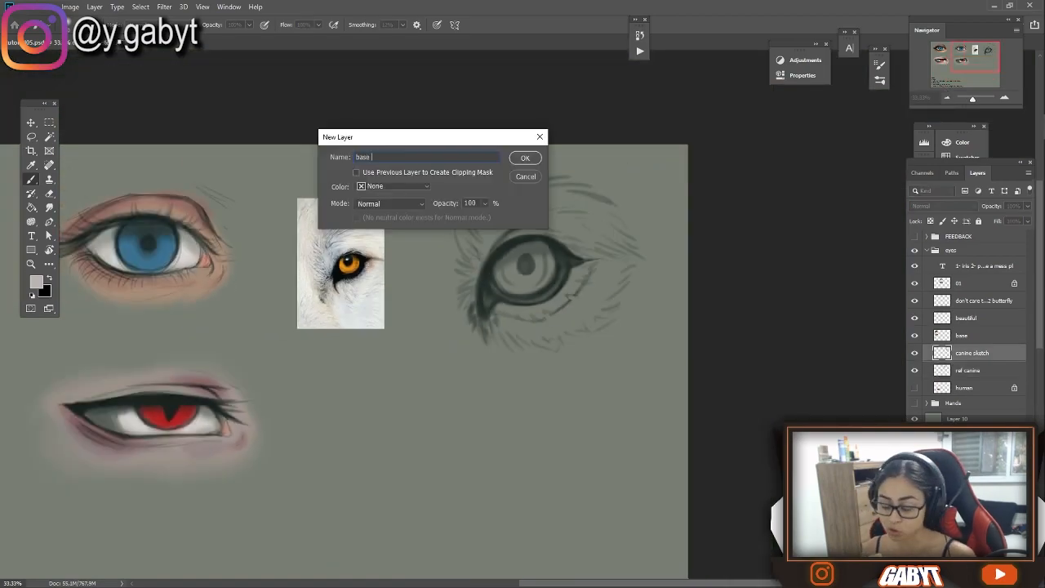
key("Return")
key("ctrl+bracketleft")
Block in the canine eye's fur with off-white sampled from the wolf photo and its iris with green
left_click(331, 245, "alt")
mouse_move(523, 322)
left_mouse_down()
mouse_move(529, 221)
mouse_move(483, 212)
mouse_move(498, 196)
left_mouse_up()
left_click(36, 282)
left_click(899, 193)
left_click(864, 159)
left_click(996, 80)
mouse_move(514, 261)
left_mouse_down()
mouse_move(550, 265)
mouse_move(542, 250)
mouse_move(499, 286)
left_mouse_up()
left_click(526, 263, "alt")
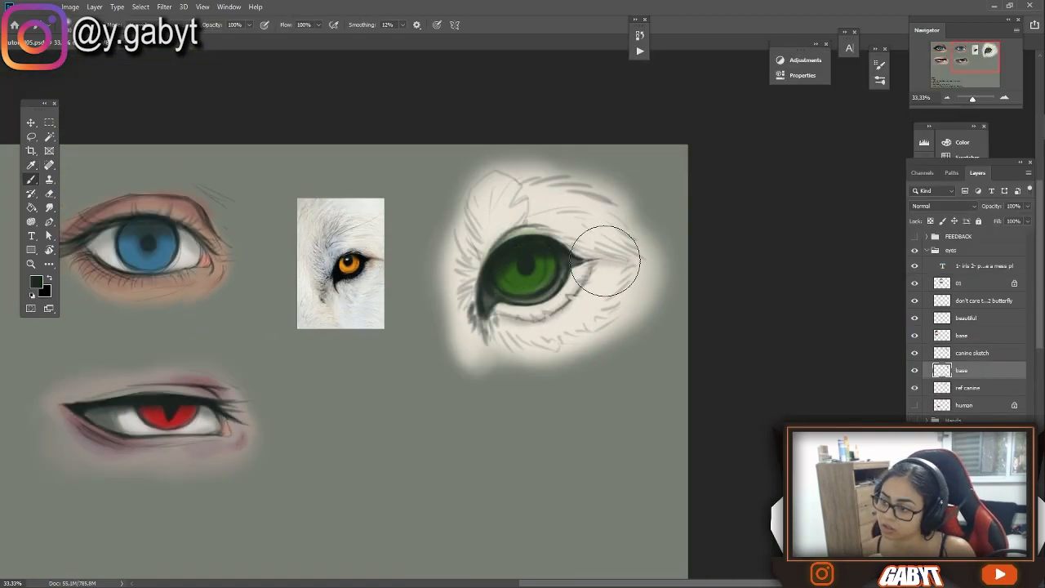
Softly shade the canine eye's upper lid and surrounding fur with a sampled dark tone and a larger brush
left_click(508, 253, "alt")
key("bracketright")
key("bracketright")
left_click_drag(509, 235, 500, 321)
left_click_drag(474, 273, 504, 270)
left_click_drag(633, 266, 669, 283)
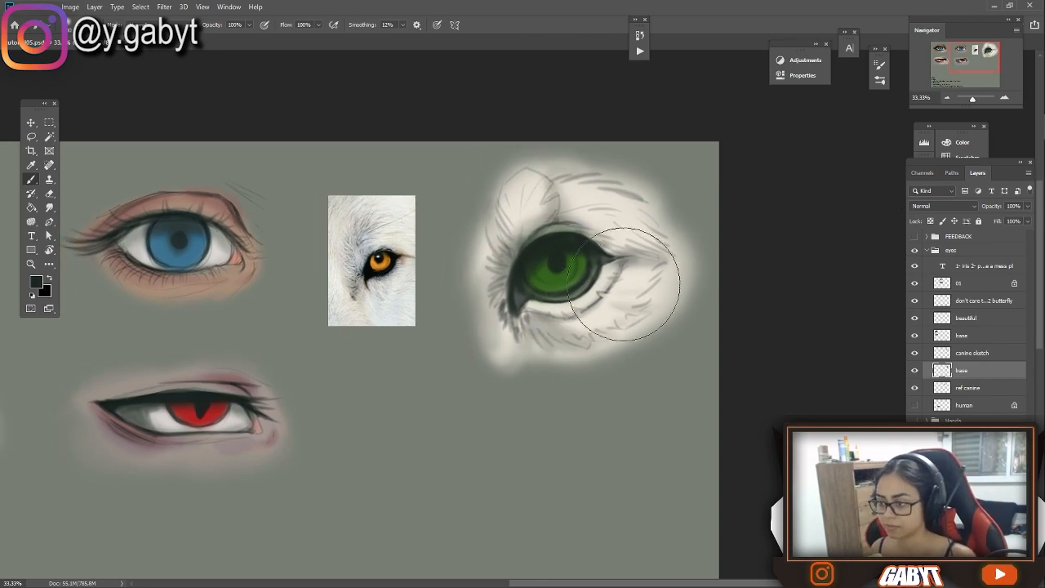
Merge the canine sketch layer with the base colour layer beneath it
left_click(971, 355, "shift")
key("ctrl+e")
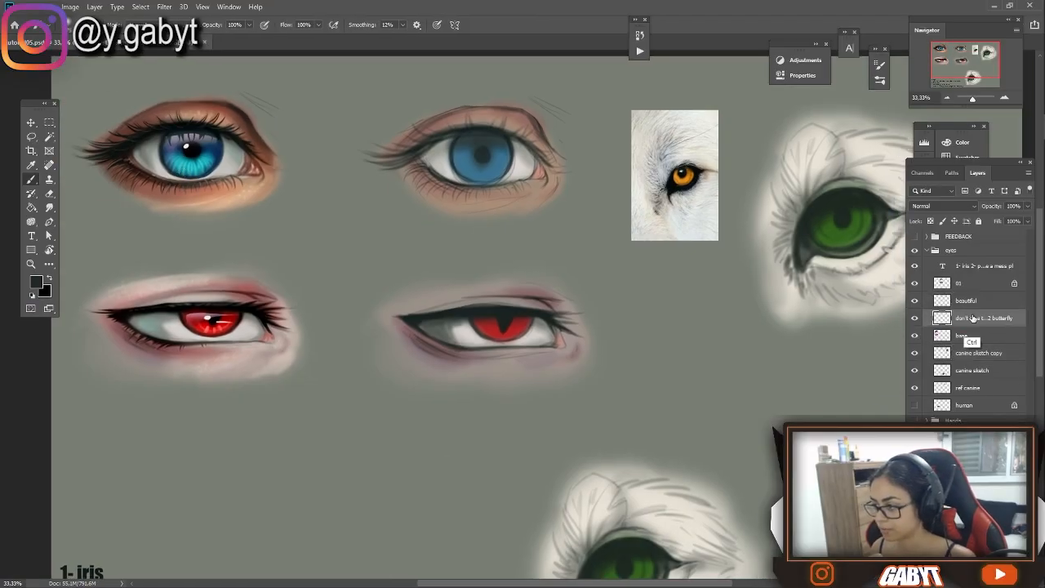
left_click(917, 319)
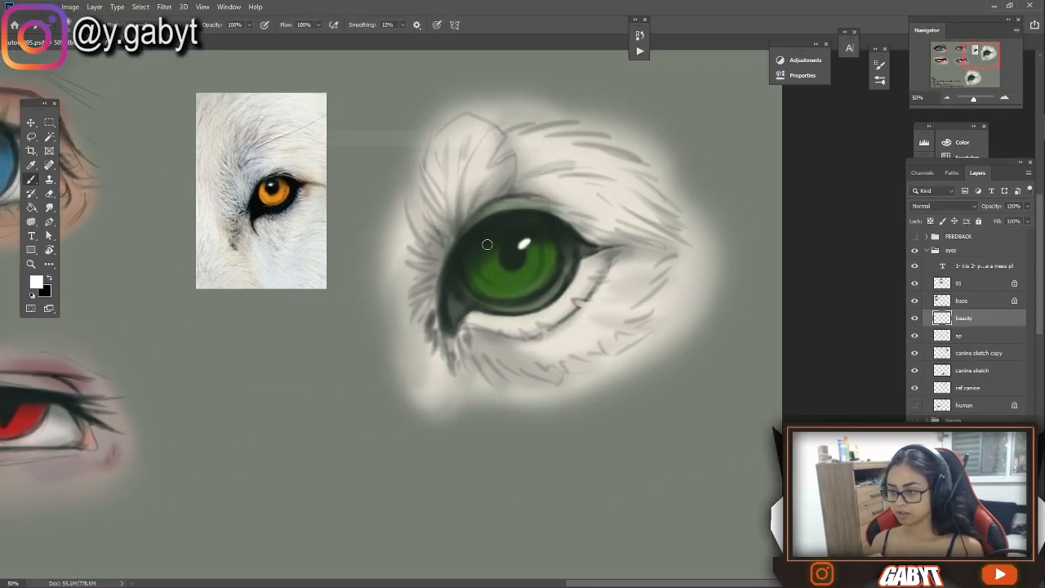
Lasso the canine iris, add a soft blue reflection across its upper part and select the canine sketch copy layer
key("l")
left_click_drag(472, 258, 562, 238)
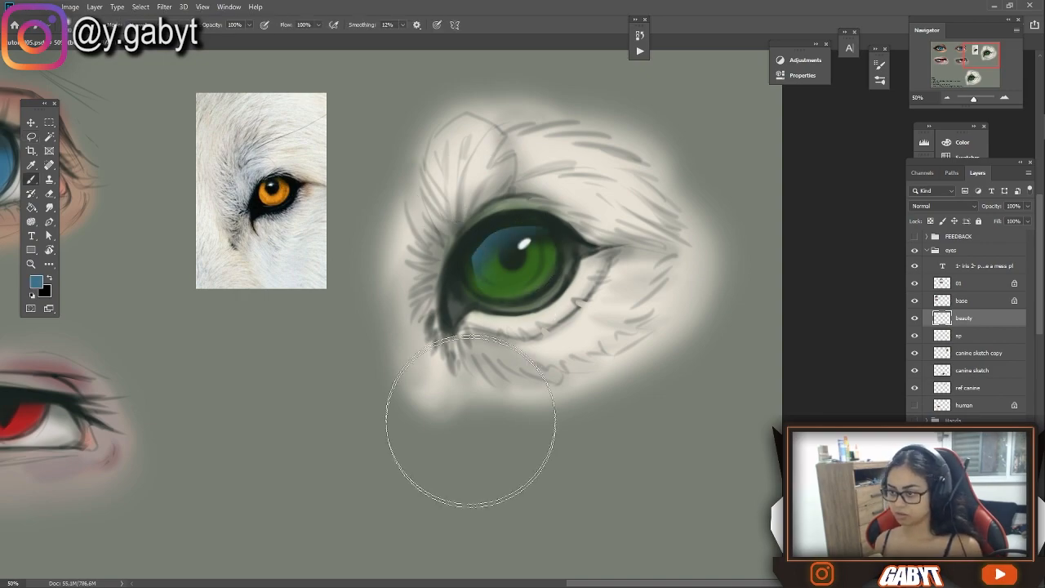
key("alt+bracketleft")
key("alt+bracketleft")
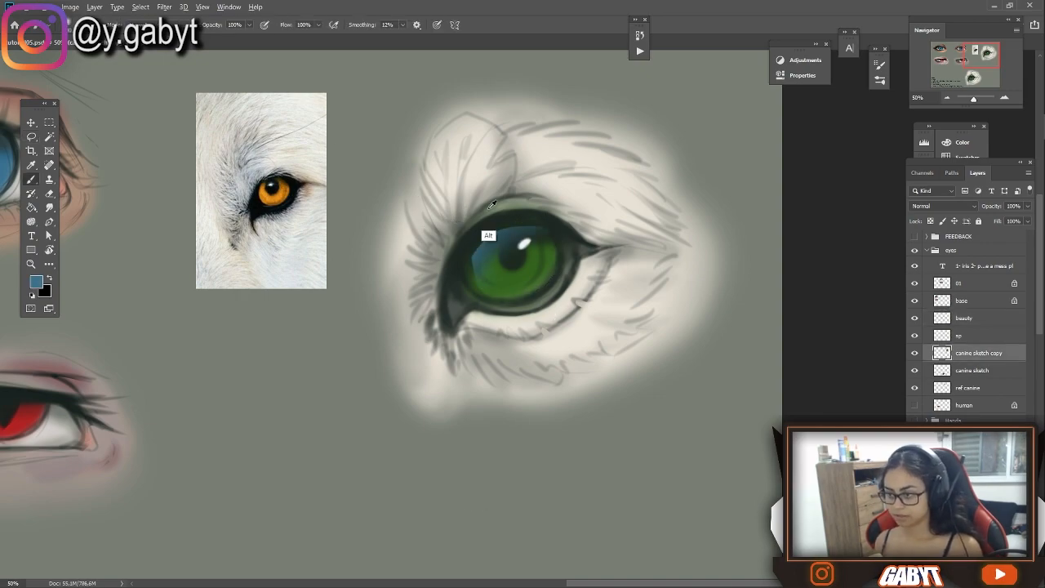
Sample a dark tone from the canine eye's rim, undo a full-strength stroke and shade the rim at 10% opacity
left_click(464, 250, "alt")
mouse_move(456, 269)
left_mouse_down()
mouse_move(458, 324)
mouse_move(476, 227)
mouse_move(560, 223)
mouse_move(458, 308)
mouse_move(505, 312)
left_mouse_up()
key("ctrl+z")
key("1")
left_click_drag(409, 523, 521, 279)
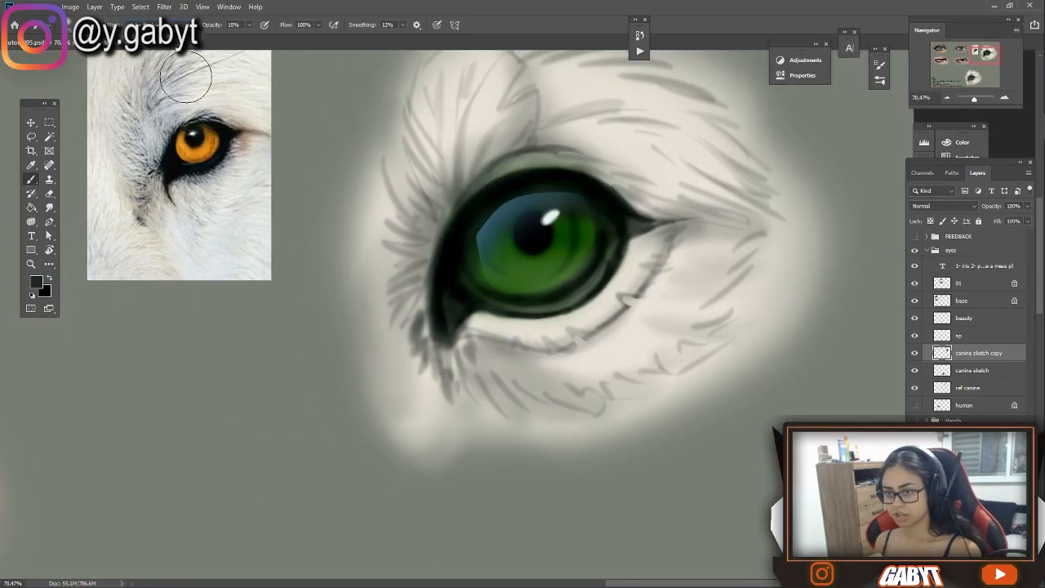
Paint bright yellow streaks radiating through the lower half of the green canine iris
left_click(195, 146, "alt")
mouse_move(507, 272)
left_mouse_down()
mouse_move(531, 274)
mouse_move(567, 257)
left_mouse_up()
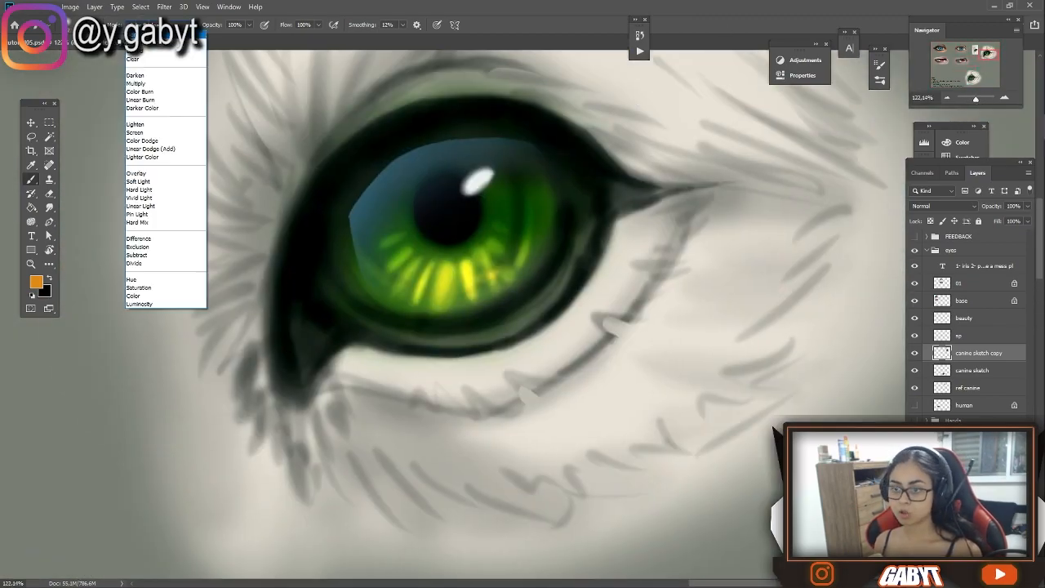
left_click(481, 260, "alt")
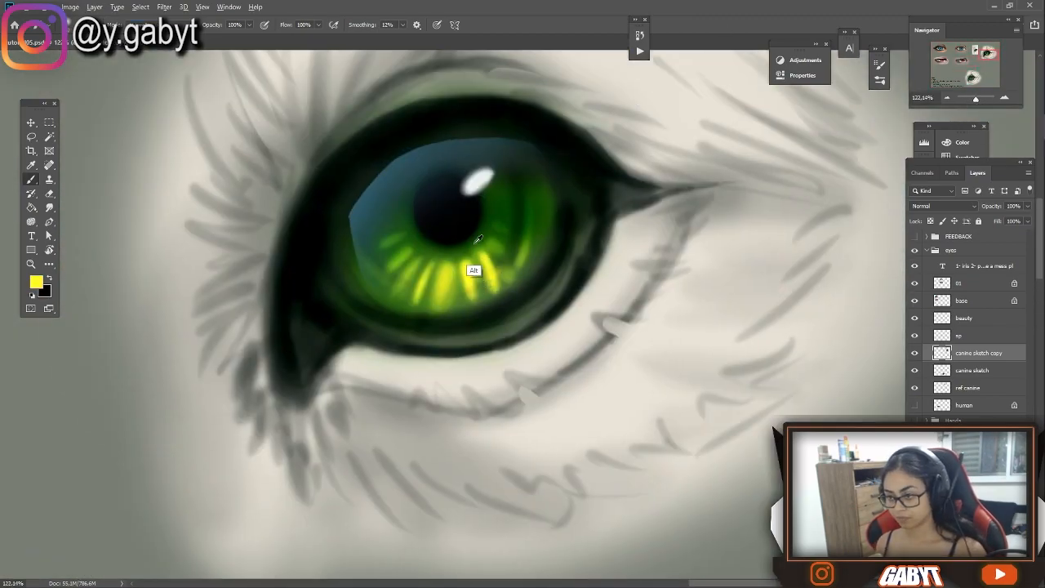
left_click(444, 282, "alt")
left_click_drag(439, 307, 499, 287)
left_click_drag(425, 279, 392, 296)
Sample black and deepen the canine eye's dark rim from the outer corner around to the inner corner
left_click(579, 176, "alt")
left_click_drag(605, 213, 653, 194)
left_click_drag(592, 236, 531, 314)
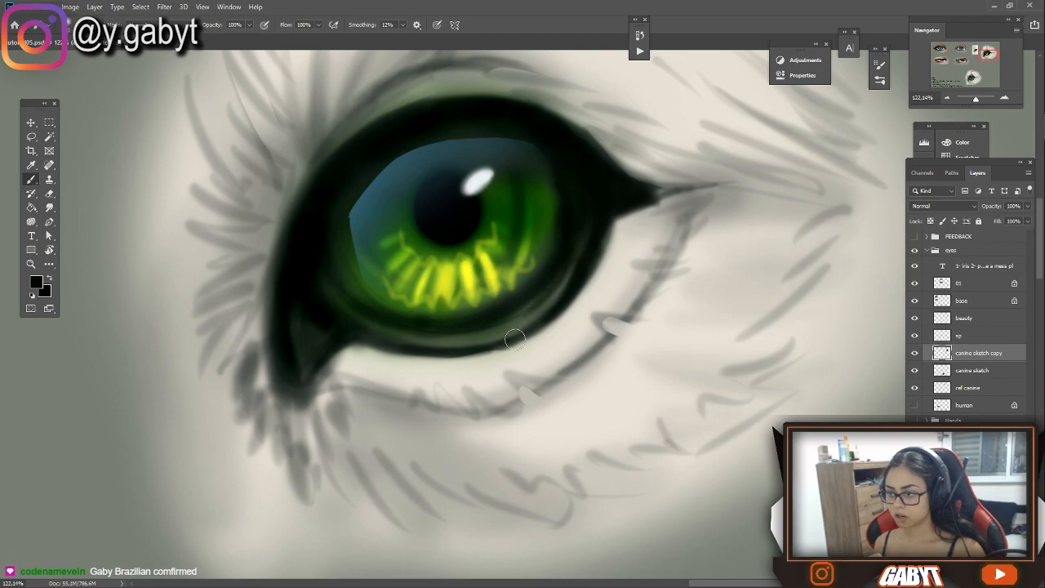
left_click_drag(433, 345, 491, 335)
left_click_drag(327, 273, 425, 326)
left_click_drag(286, 327, 301, 395)
left_click_drag(350, 316, 482, 338)
Sample a light fur tone and paint wet highlights along the canine eye's lower rim and both corners
left_click(556, 343, "alt")
left_click_drag(498, 333, 539, 314)
left_click_drag(441, 336, 515, 325)
left_click_drag(327, 307, 341, 329)
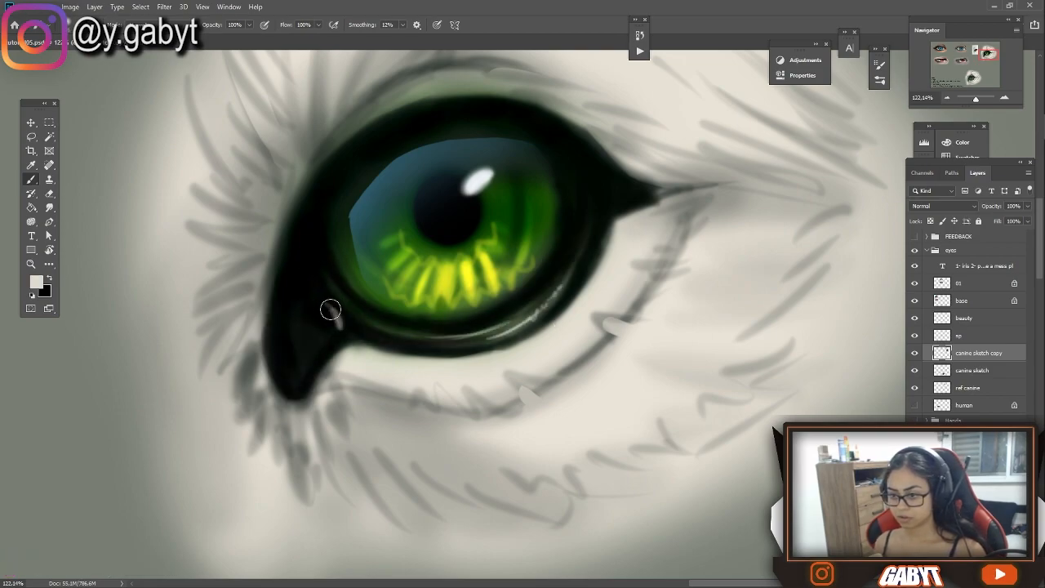
left_click_drag(312, 260, 320, 294)
left_click_drag(610, 204, 597, 232)
left_click(588, 214, "alt")
left_click_drag(312, 258, 319, 294)
Sample yellow-green from the iris and paint a thin rim light along the canine iris's lower edge
key("ctrl+minus")
key("ctrl+minus")
key("ctrl+minus")
key("ctrl+minus")
key("ctrl+plus")
key("ctrl+plus")
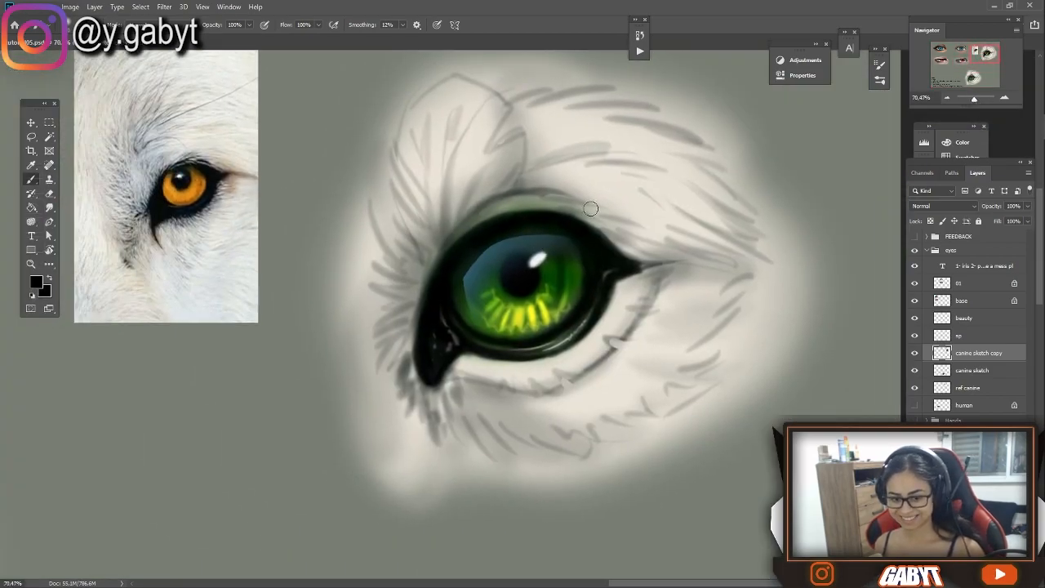
key("ctrl+plus")
key("ctrl+plus")
key("ctrl+minus")
left_click(476, 331, "alt")
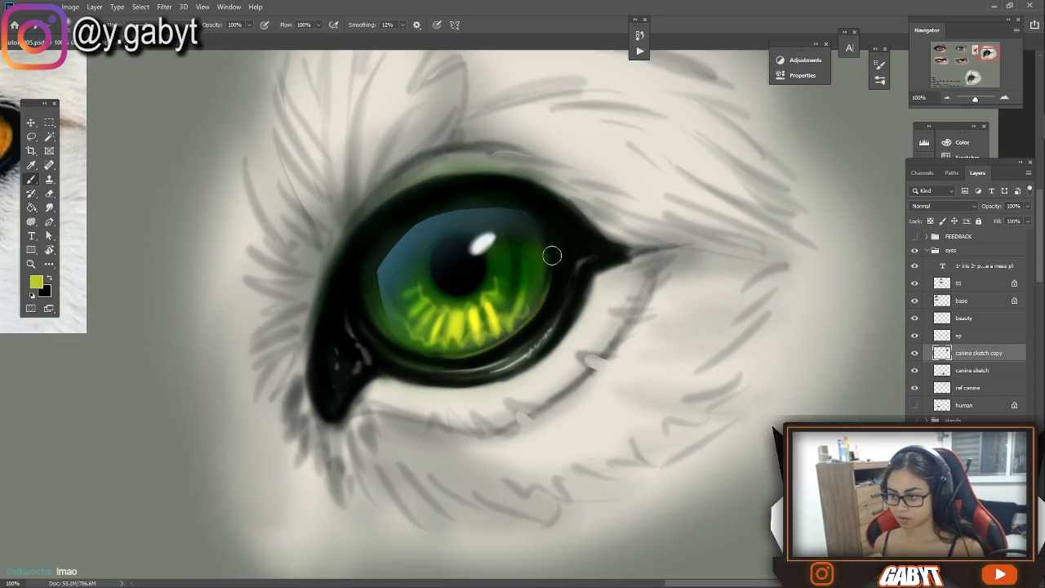
mouse_move(365, 304)
left_mouse_down()
mouse_move(401, 344)
mouse_move(449, 357)
left_mouse_up()
left_click_drag(376, 319, 437, 352)
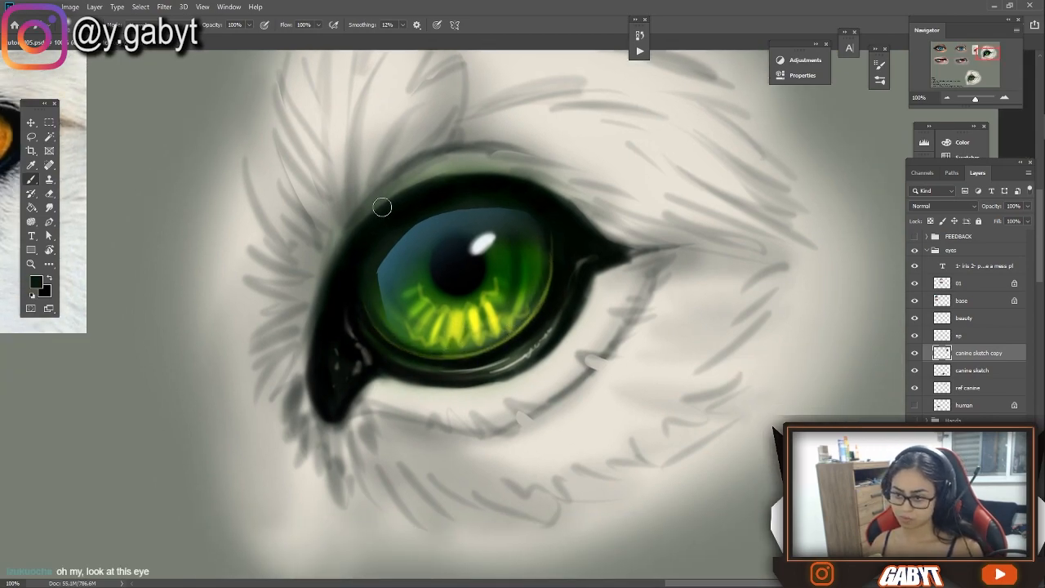
Refine the canine eye's dark rim and work fur strokes around its outer corner with sampled tones
left_click_drag(405, 263, 549, 306)
left_click(686, 214, "alt")
left_click_drag(695, 235, 589, 222)
mouse_move(593, 229)
left_mouse_down()
mouse_move(486, 279)
mouse_move(472, 318)
left_mouse_up()
left_click_drag(474, 315, 459, 364)
left_click_drag(746, 266, 709, 237)
left_click_drag(781, 331, 777, 264)
Paint short dark fur strokes beneath the canine eye's lower lid from the outer corner toward the inner corner
left_click_drag(732, 252, 756, 270)
left_click_drag(703, 309, 727, 354)
left_click_drag(670, 372, 715, 382)
left_click_drag(597, 376, 640, 420)
left_click_drag(535, 359, 559, 397)
left_click_drag(518, 358, 527, 405)
mouse_move(493, 400)
left_mouse_down()
mouse_move(504, 433)
mouse_move(486, 464)
left_mouse_up()
left_click_drag(429, 387, 544, 430)
left_click_drag(553, 330, 523, 355)
left_click_drag(531, 320, 508, 300)
Draw long fur strokes fanning upward from the canine eye's inner corner into the brow
mouse_move(654, 247)
left_mouse_down()
mouse_move(409, 257)
mouse_move(515, 256)
mouse_move(525, 190)
left_mouse_up()
left_click(459, 347, "alt")
mouse_move(487, 252)
left_mouse_down()
mouse_move(505, 148)
mouse_move(449, 196)
left_mouse_up()
left_click(493, 236, "alt")
left_click_drag(487, 228, 523, 78)
left_click_drag(492, 236, 575, 105)
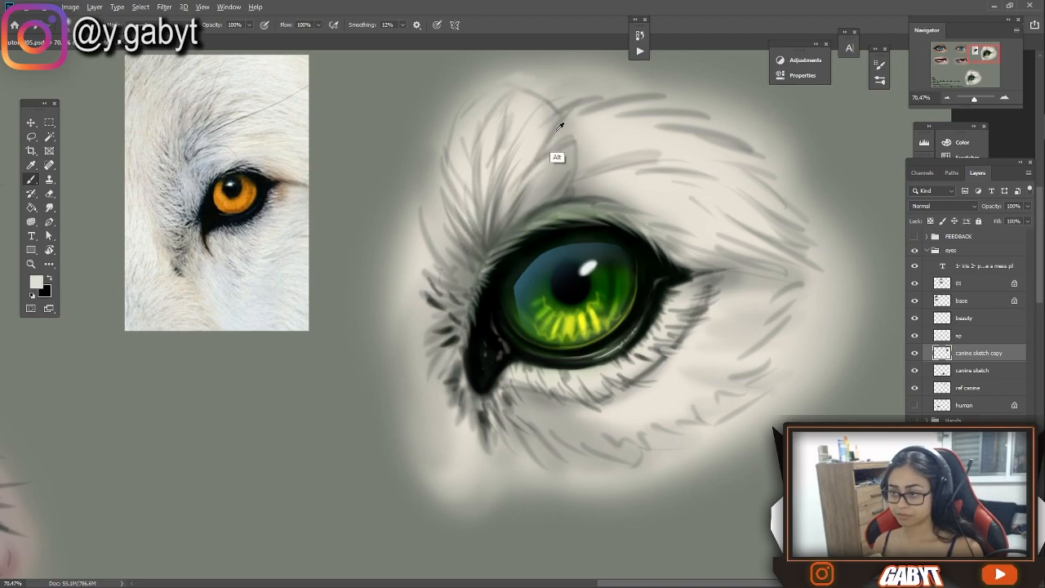
Sample a pale fur tone and paint soft fur strokes along the canine eye's upper lid
left_click(602, 121, "alt")
left_click_drag(654, 218, 529, 245)
left_click_drag(385, 230, 455, 271)
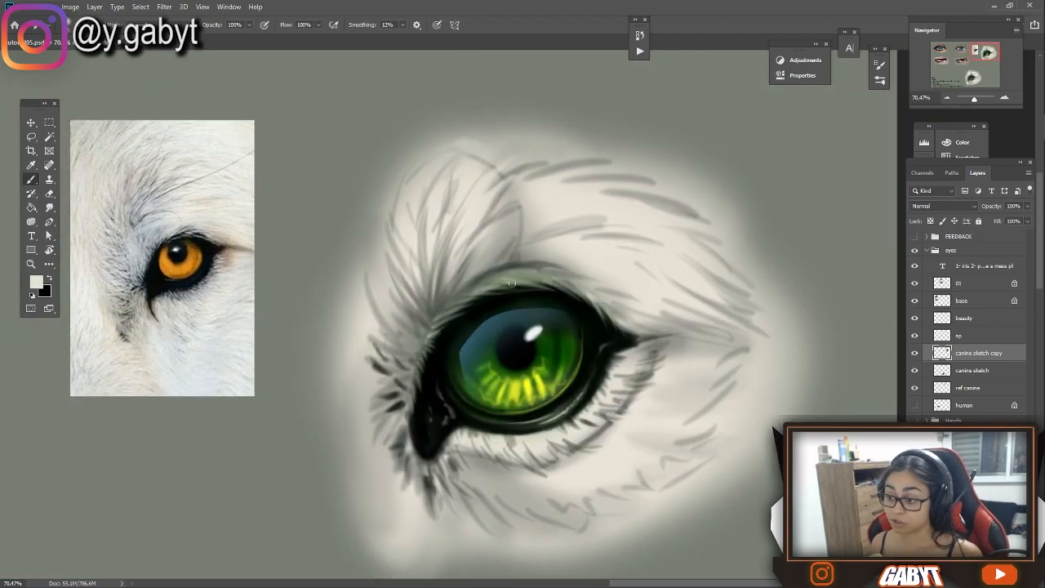
left_click_drag(567, 267, 495, 196)
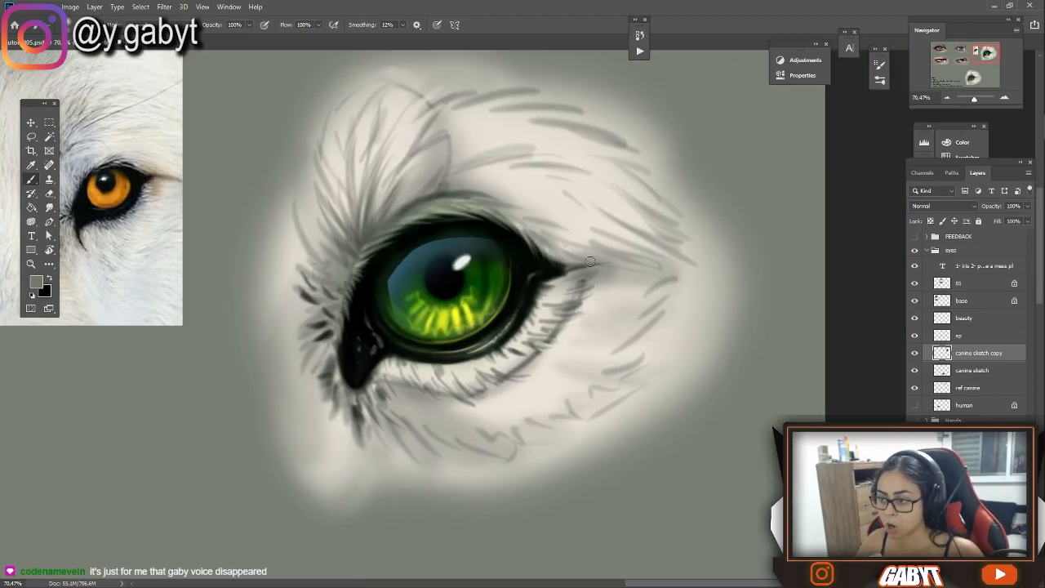
Paint grey and light fur strokes around the canine eye's outer corner and under its lower lid
left_click_drag(584, 265, 635, 252)
left_click_drag(529, 204, 590, 235)
left_click_drag(531, 282, 616, 248)
left_click_drag(607, 358, 642, 378)
left_click_drag(556, 375, 613, 405)
left_click(597, 327, "alt")
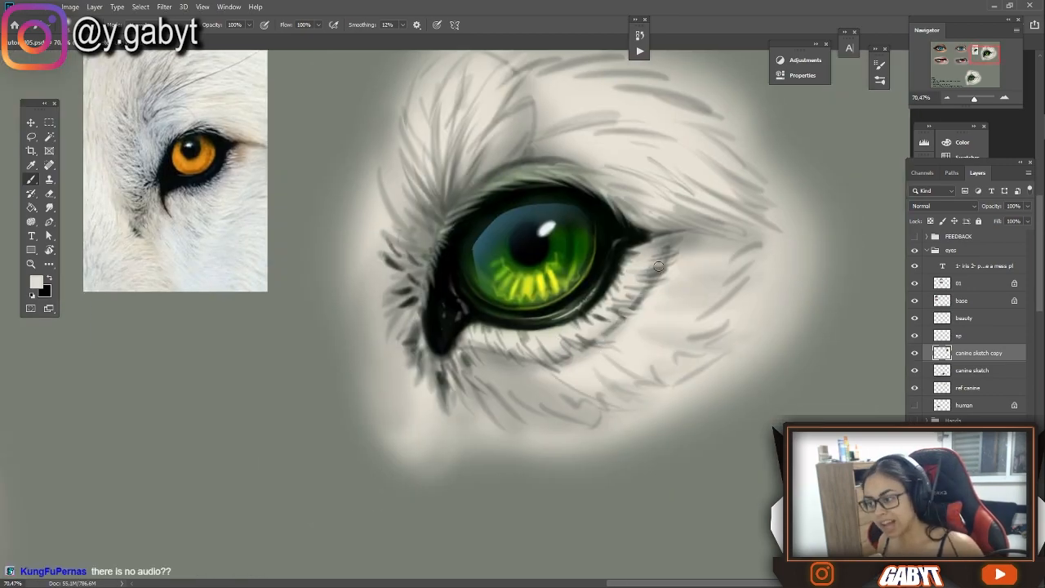
left_click_drag(493, 356, 539, 394)
left_click_drag(684, 247, 727, 251)
Choose a pale teal and tint the fur above, beside and beneath the canine eye
left_click(36, 281)
left_click(994, 77)
left_click_drag(523, 122, 483, 163)
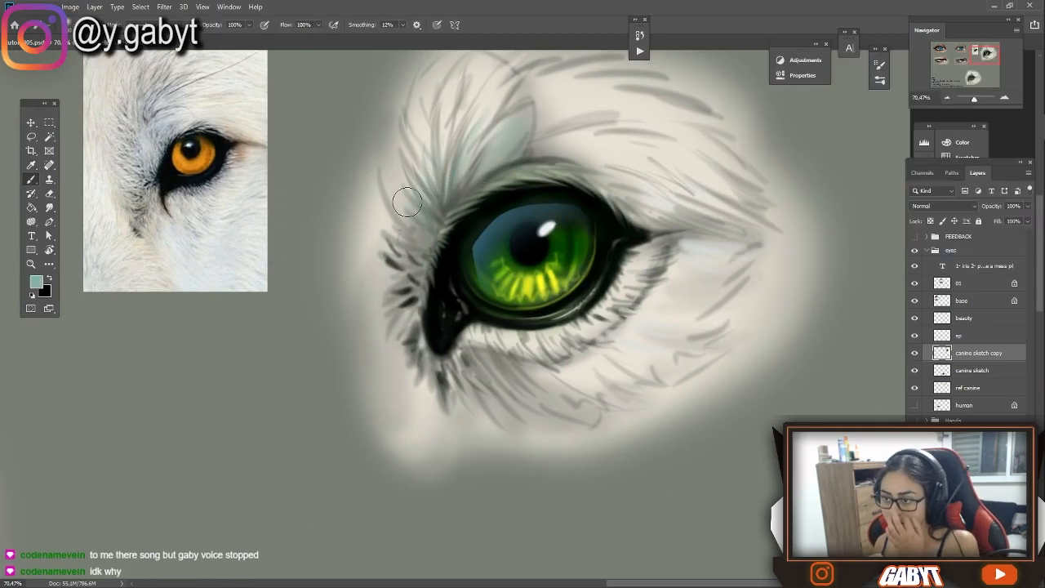
left_click_drag(431, 189, 412, 238)
left_click_drag(573, 371, 710, 361)
left_click(694, 176, "alt")
Tint the fur around the canine eye with orange, using a large blending-mode brush at 20% opacity, and reset the brush's blending mode
left_click(159, 24)
left_click(154, 145)
left_click(194, 160, "alt")
key("2")
key("bracketright")
key("bracketright")
key("bracketright")
key("bracketright")
left_click_drag(531, 168, 545, 154)
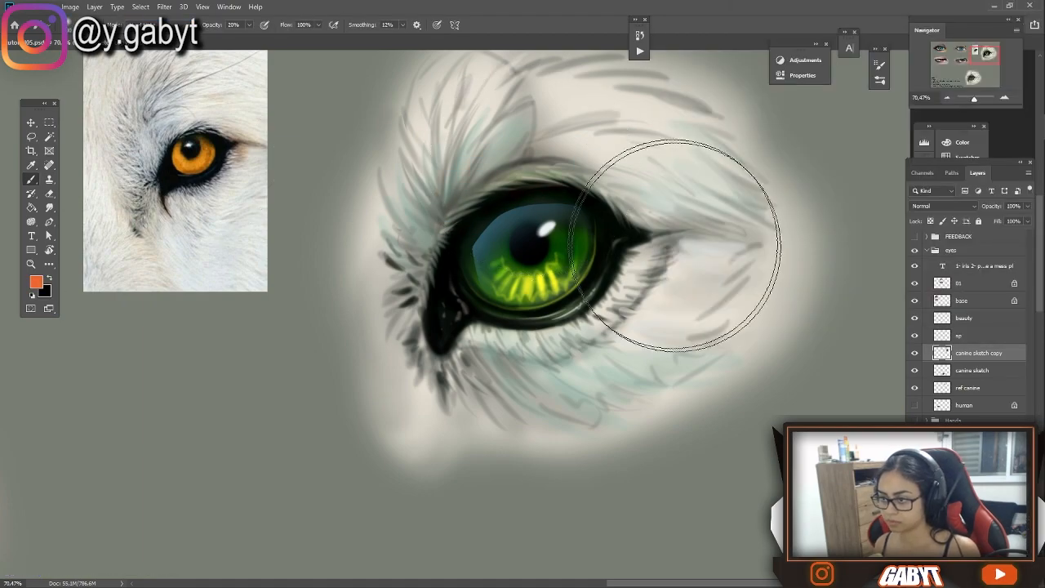
left_click_drag(975, 98, 970, 103)
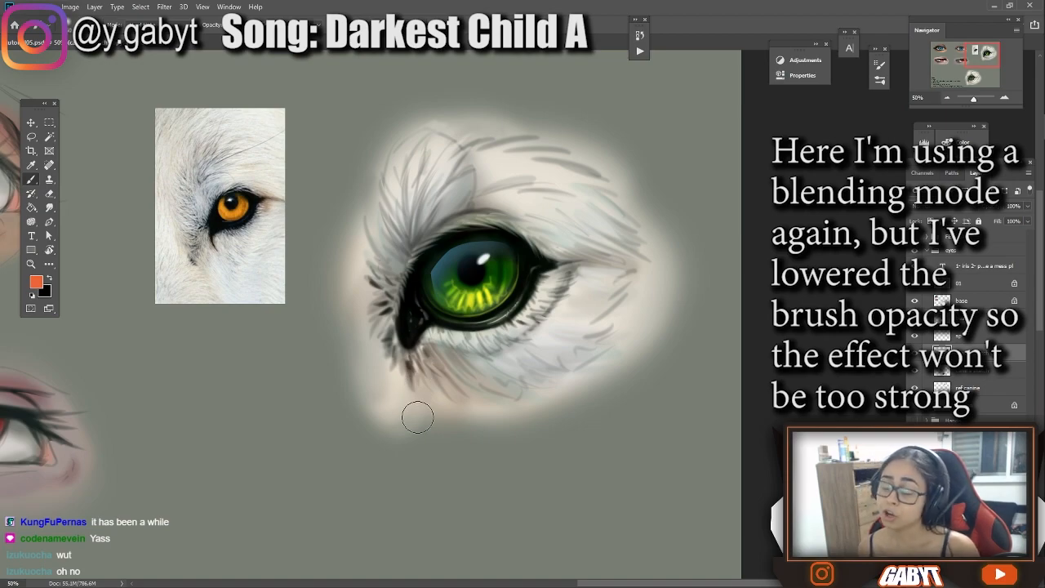
left_click(160, 24)
left_click(159, 61)
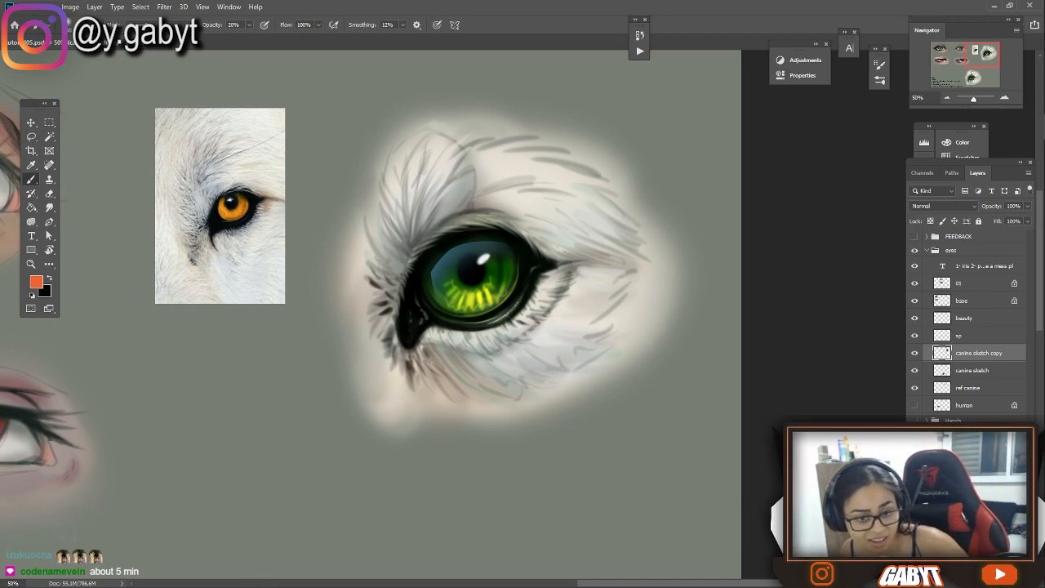
Switch to the streaming software to check the audio mixer and return to the painting
key("alt+Tab")
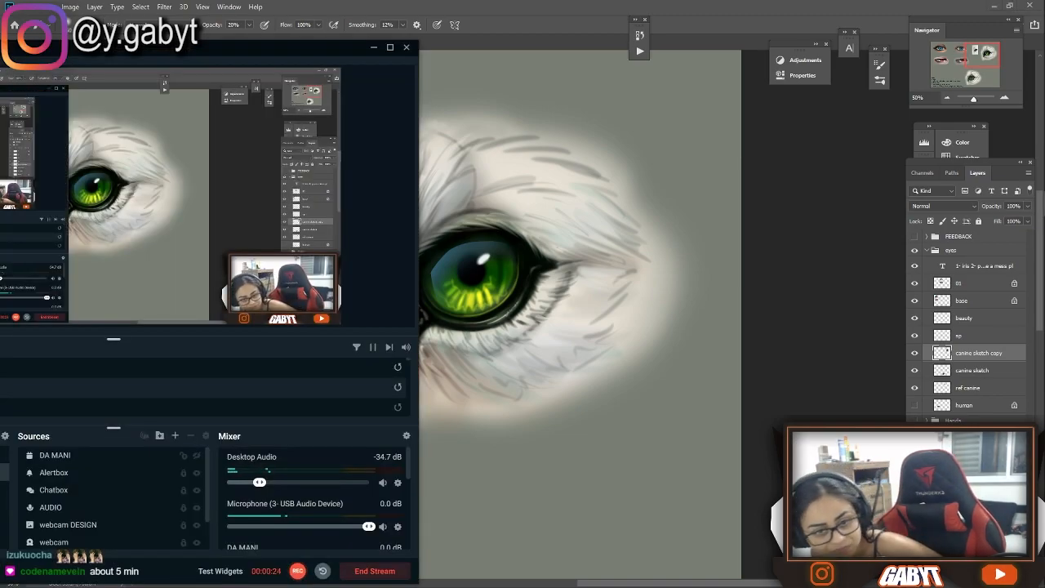
key("alt+Tab")
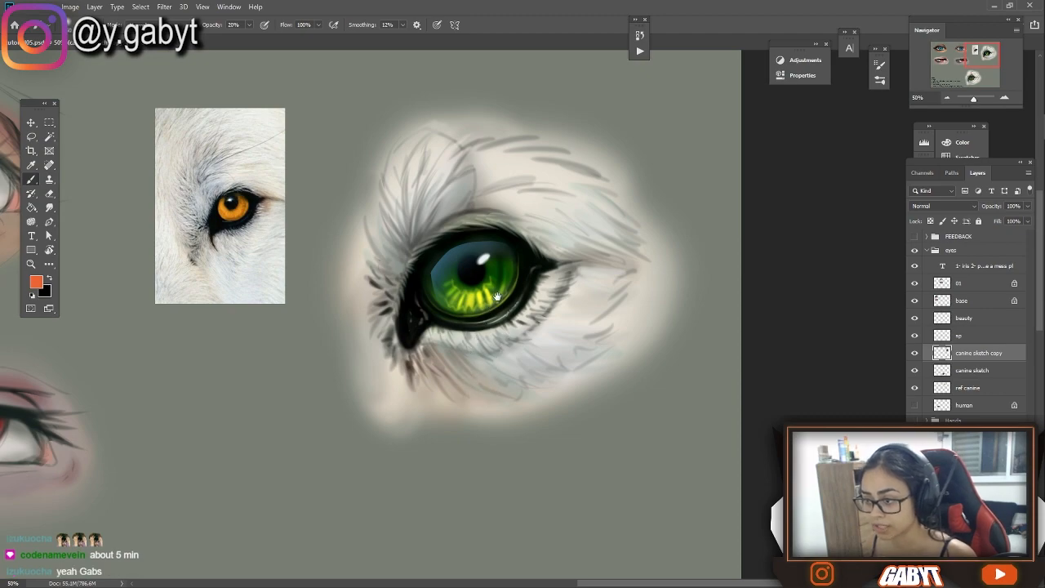
Paint grey fur strokes from the canine eye's outer corner across the cheek at 100% brush opacity
left_click_drag(498, 295, 529, 323)
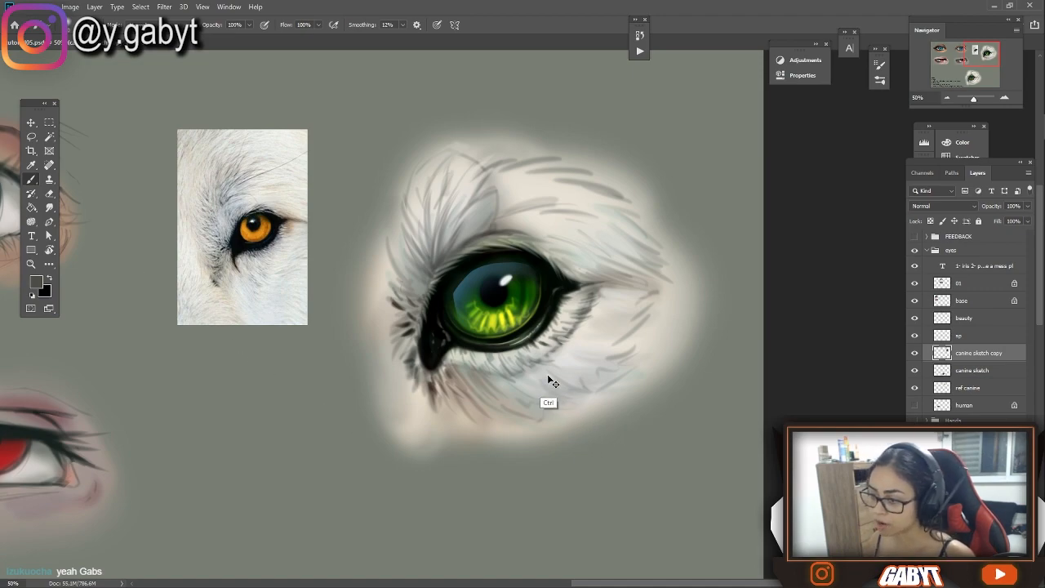
left_click_drag(574, 301, 576, 251)
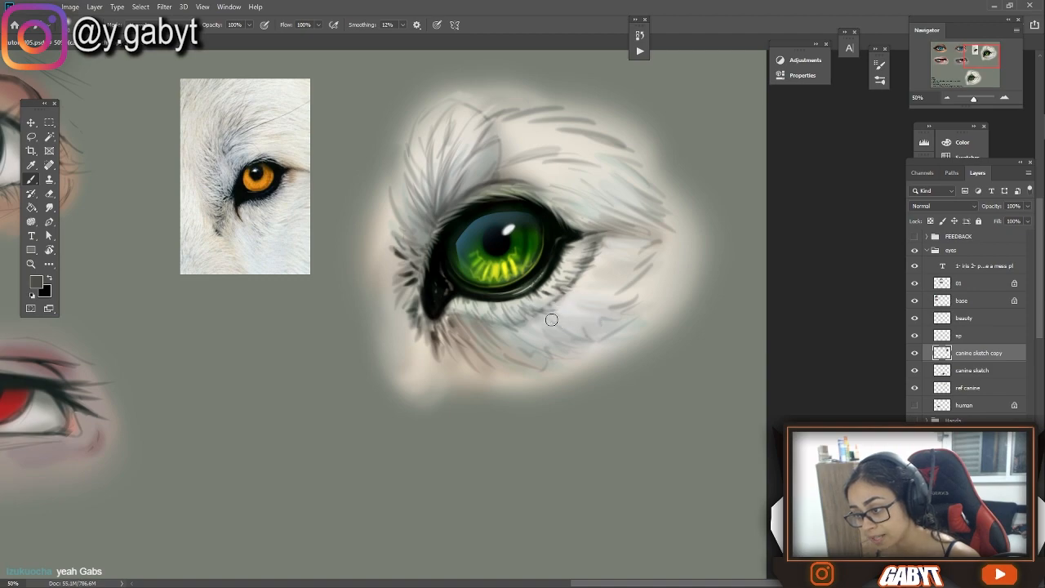
mouse_move(508, 262)
left_mouse_down()
mouse_move(459, 255)
mouse_move(499, 262)
left_mouse_up()
key("ctrl+z")
left_click(537, 267, "alt")
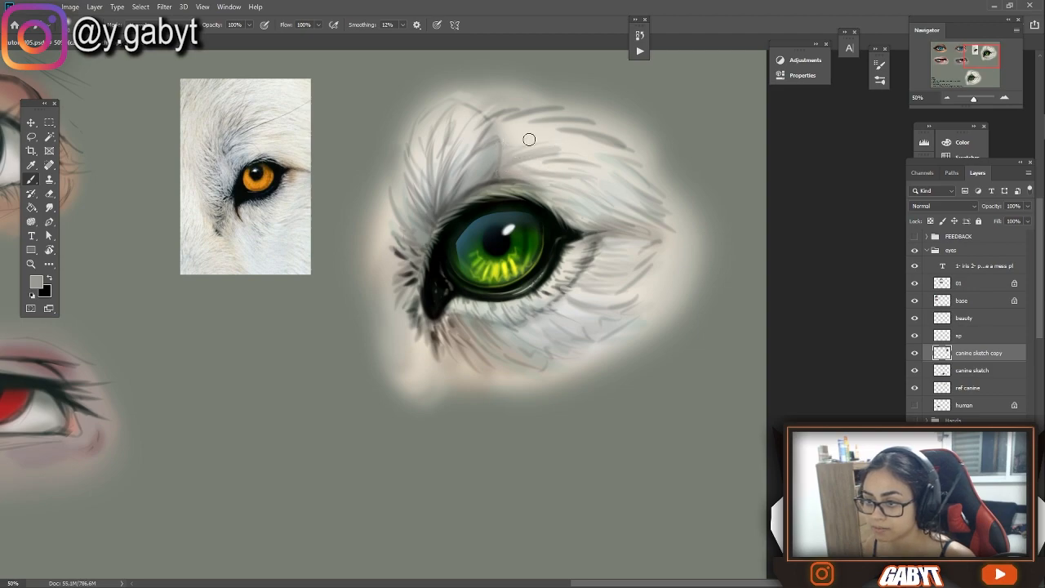
mouse_move(597, 157)
left_mouse_down()
mouse_move(547, 153)
mouse_move(454, 196)
mouse_move(421, 231)
left_mouse_up()
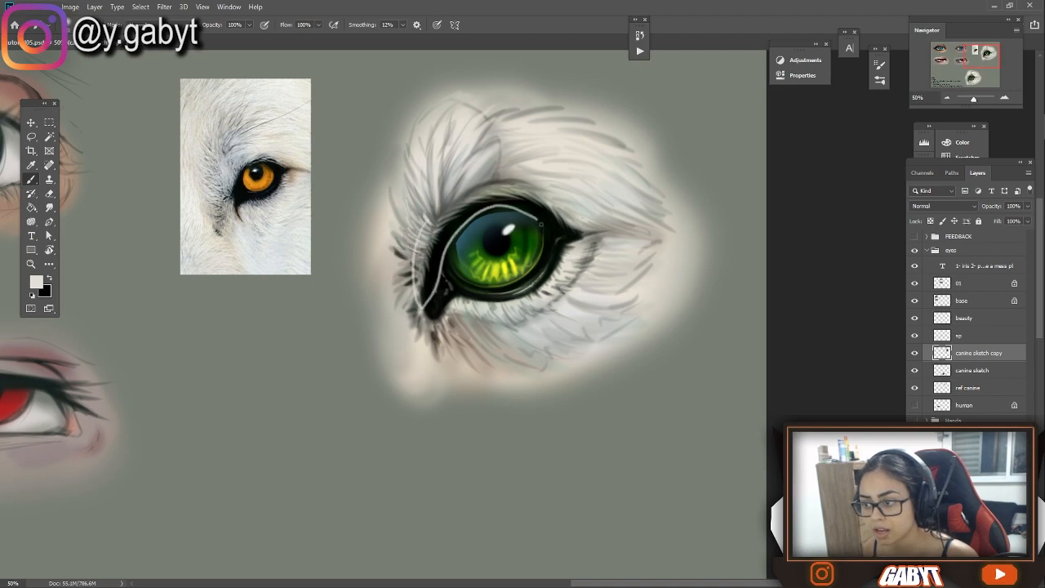
left_click_drag(431, 327, 498, 316)
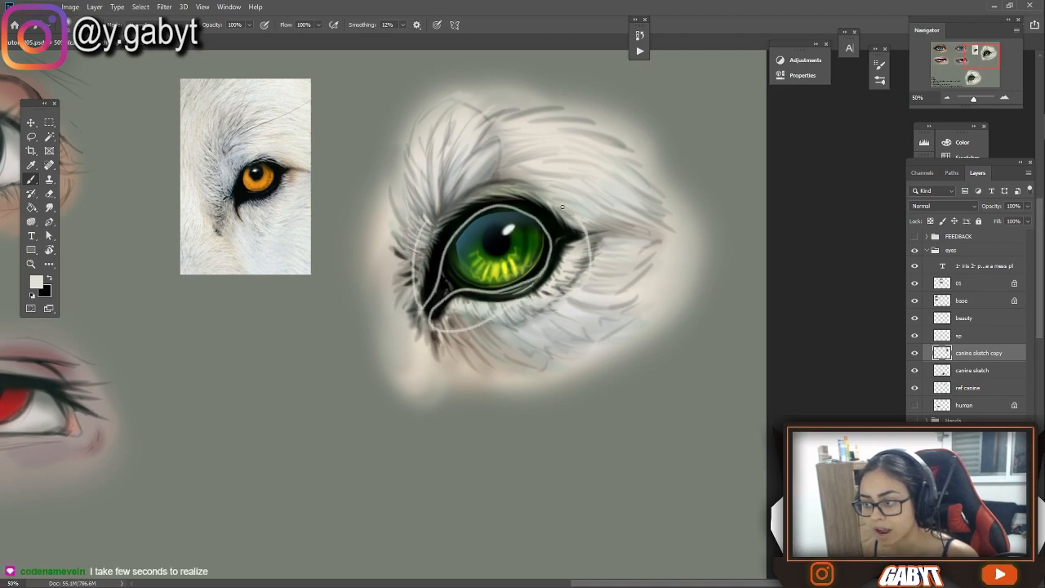
key("ctrl+z")
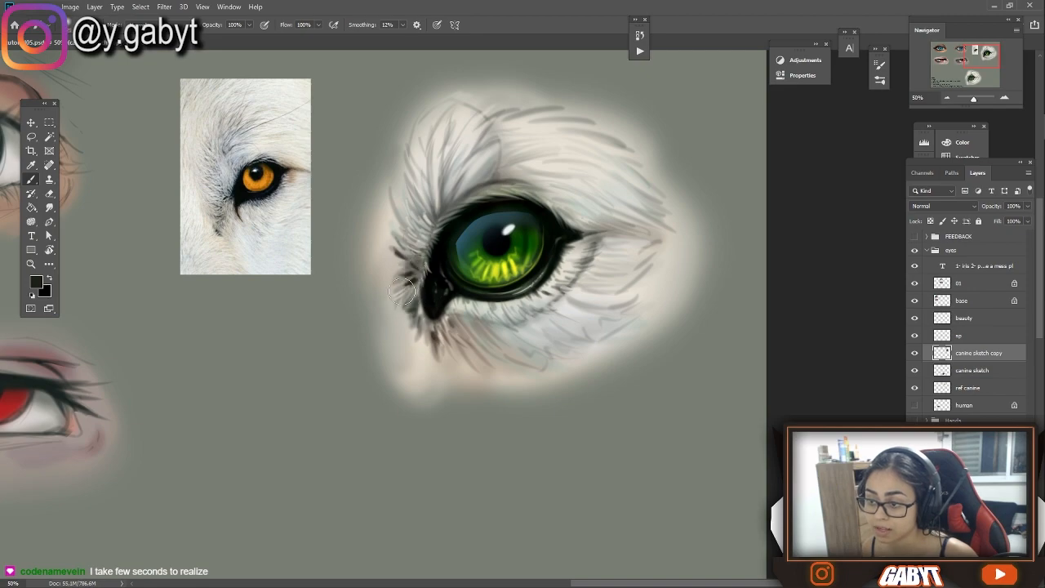
Sample a light fur tone and paint fine light hairs over the dark fur around the canine eye's inner corner
left_click(471, 163, "alt")
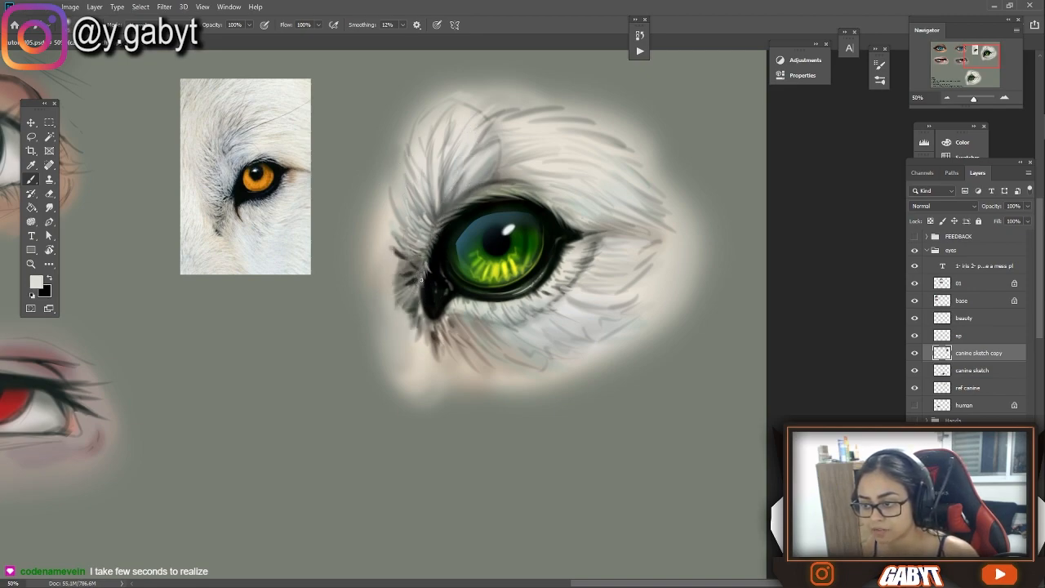
mouse_move(415, 292)
left_mouse_down()
mouse_move(410, 303)
mouse_move(399, 250)
mouse_move(430, 333)
left_mouse_up()
left_click_drag(442, 311, 463, 337)
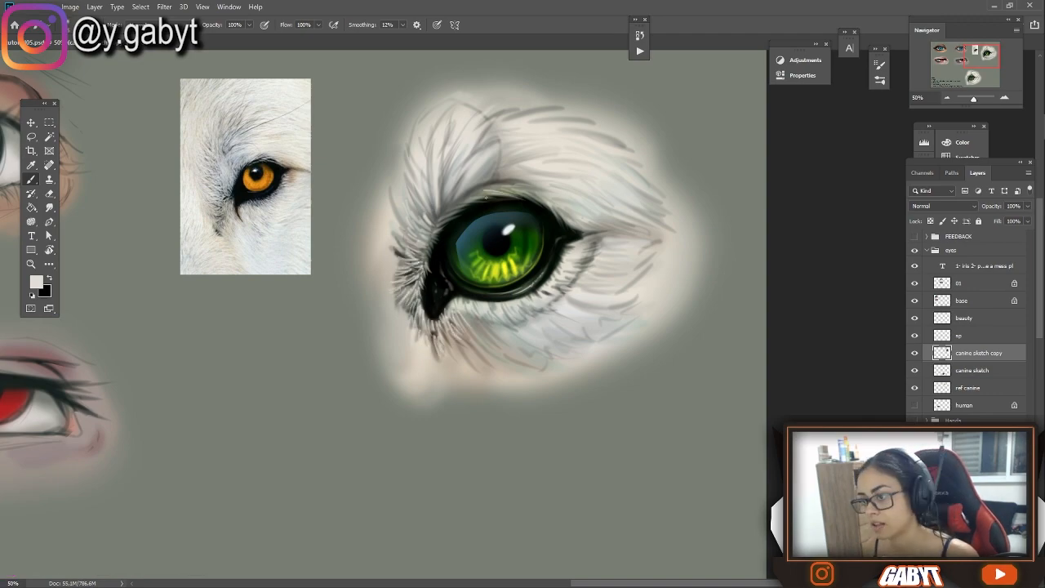
left_click_drag(236, 235, 286, 237)
left_click(491, 285, "alt")
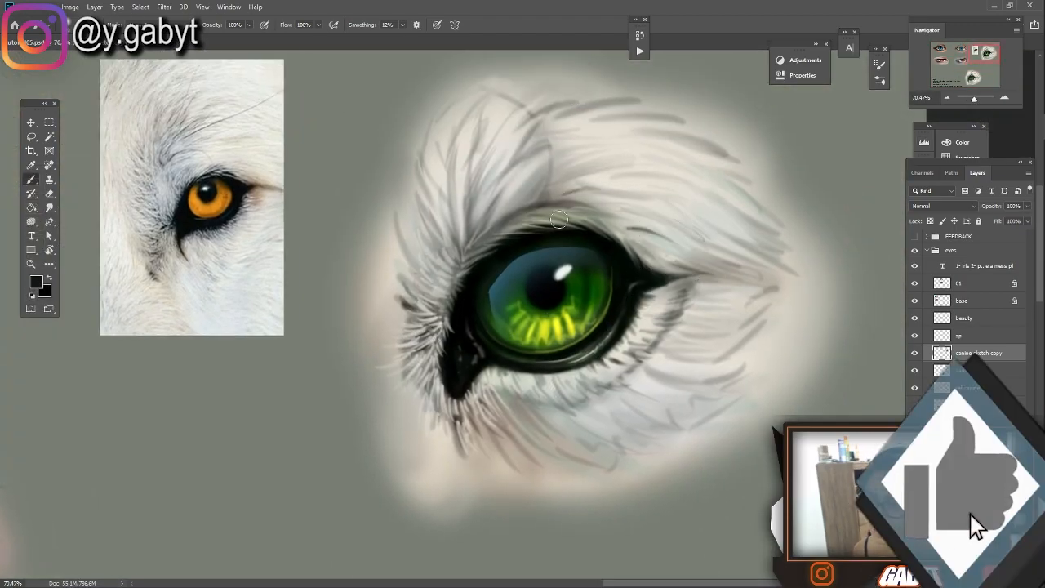
Paint short black hairs along both lids of the canine eye and darker fur strokes into the brow and inner corner
left_click_drag(542, 376, 556, 394)
left_click_drag(478, 247, 503, 209)
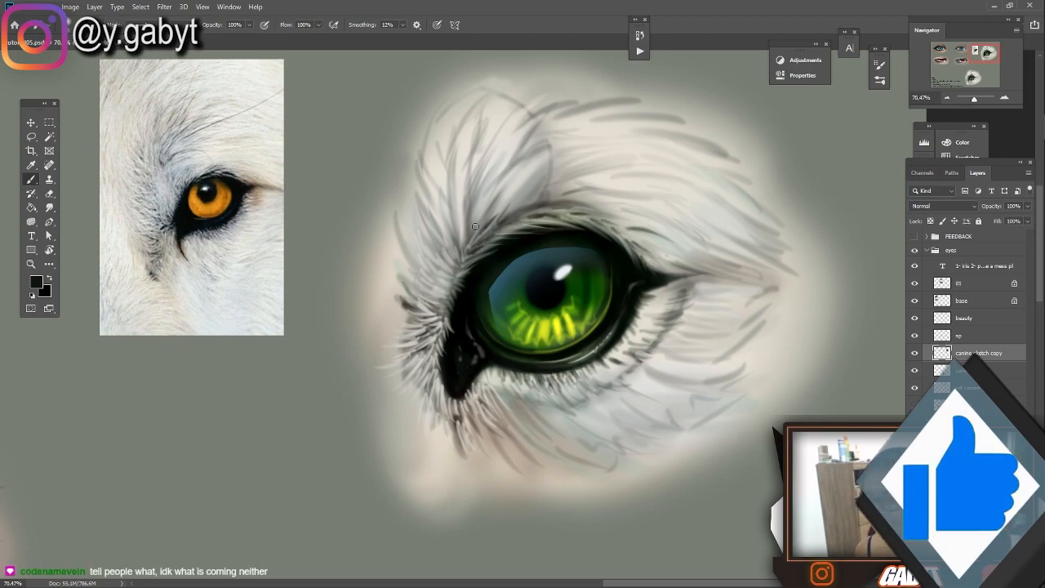
left_click_drag(650, 250, 523, 250)
left_click_drag(662, 275, 768, 275)
mouse_move(422, 276)
left_mouse_down()
mouse_move(418, 325)
mouse_move(399, 287)
left_mouse_up()
left_click_drag(499, 92, 515, 194)
Set the Smudge tool's strength to 80% and pull the brow fur above the canine eye into tapered tips
key("r")
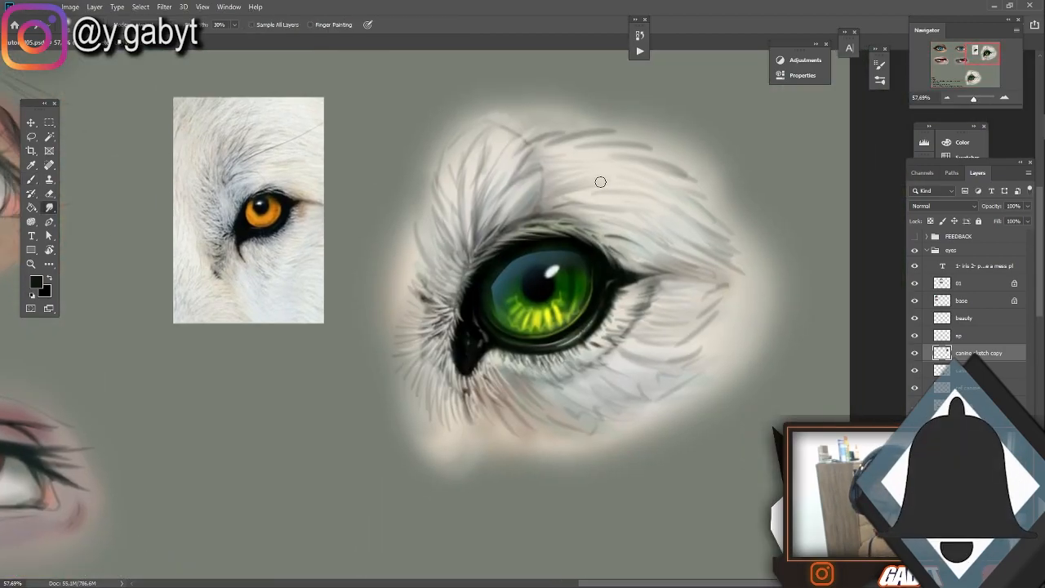
key("ctrl+plus")
key("ctrl+plus")
left_click_drag(542, 94, 504, 212)
key("8")
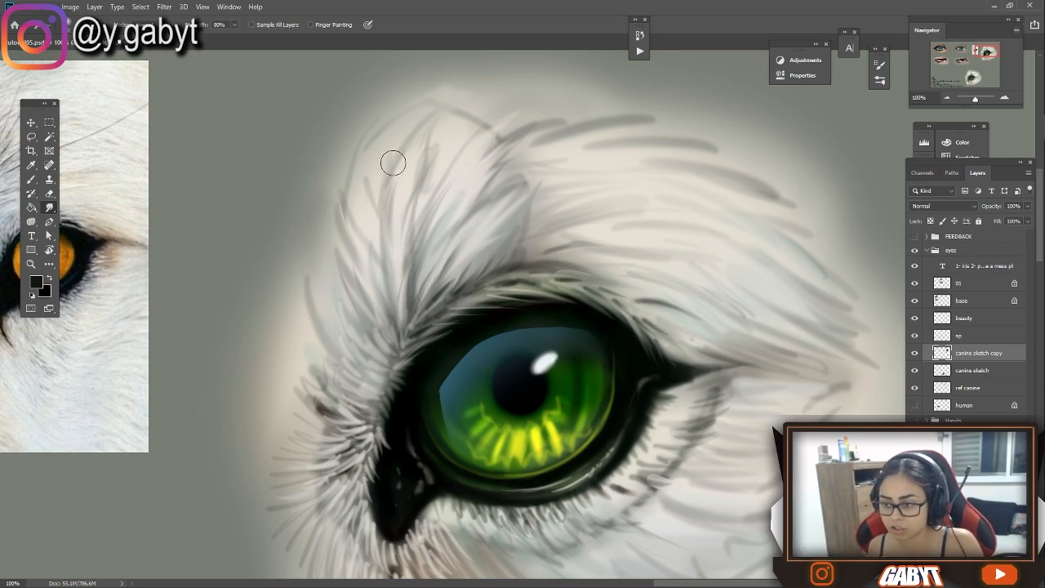
left_click_drag(372, 200, 372, 137)
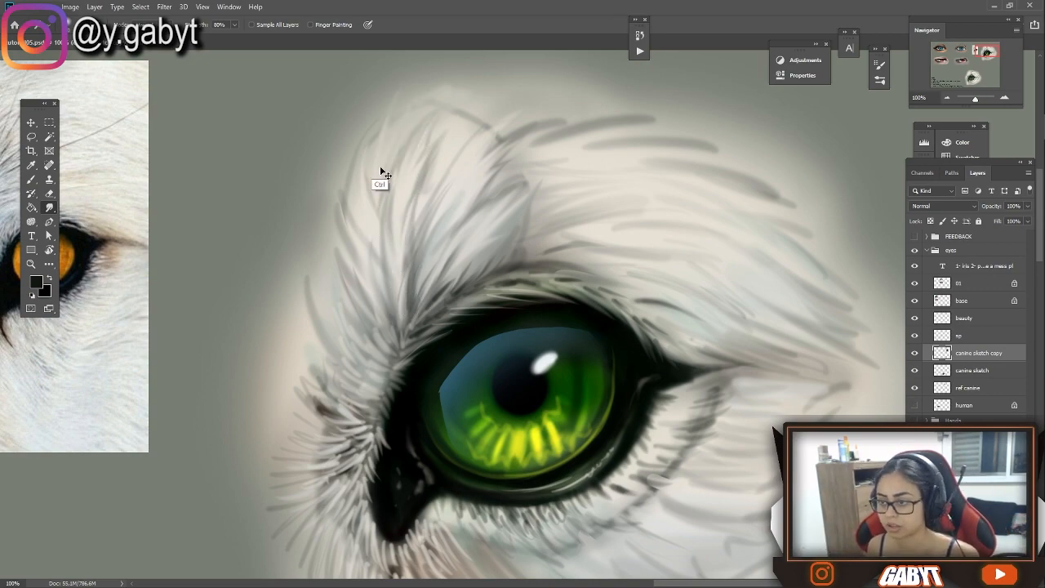
mouse_move(593, 156)
left_mouse_down()
mouse_move(541, 147)
mouse_move(722, 159)
left_mouse_up()
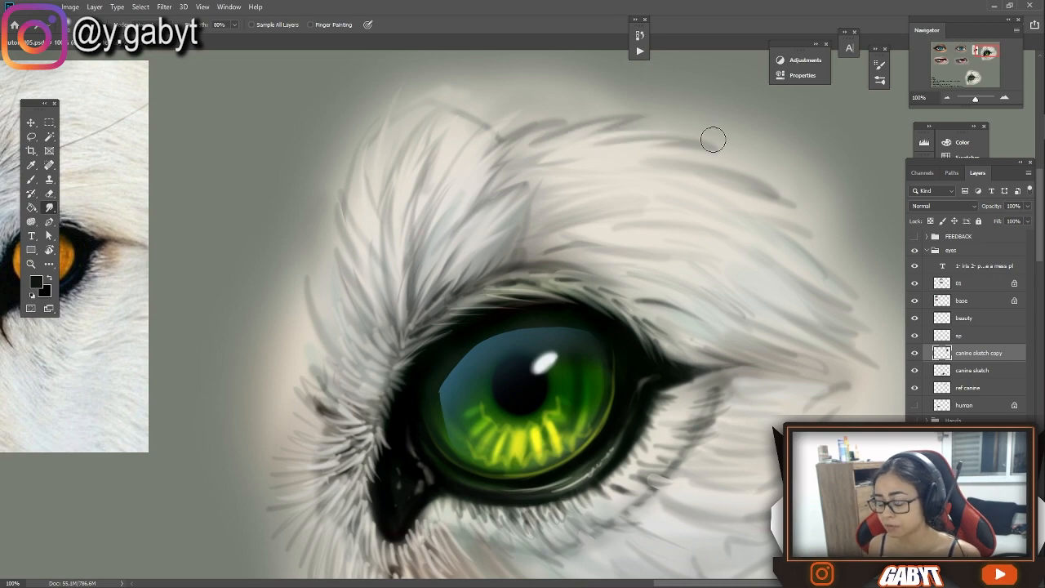
Smudge the fur along the canine eye's upper lid and the inner brow tuft in the direction of hair growth
mouse_move(528, 246)
left_mouse_down()
mouse_move(652, 204)
mouse_move(608, 234)
left_mouse_up()
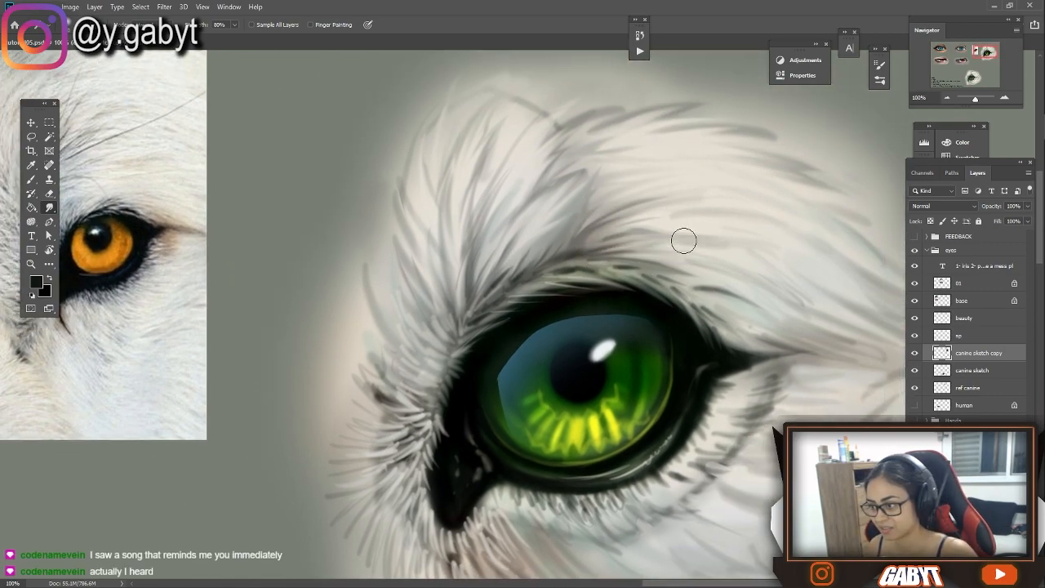
left_click_drag(719, 260, 703, 231)
left_click_drag(567, 147, 574, 198)
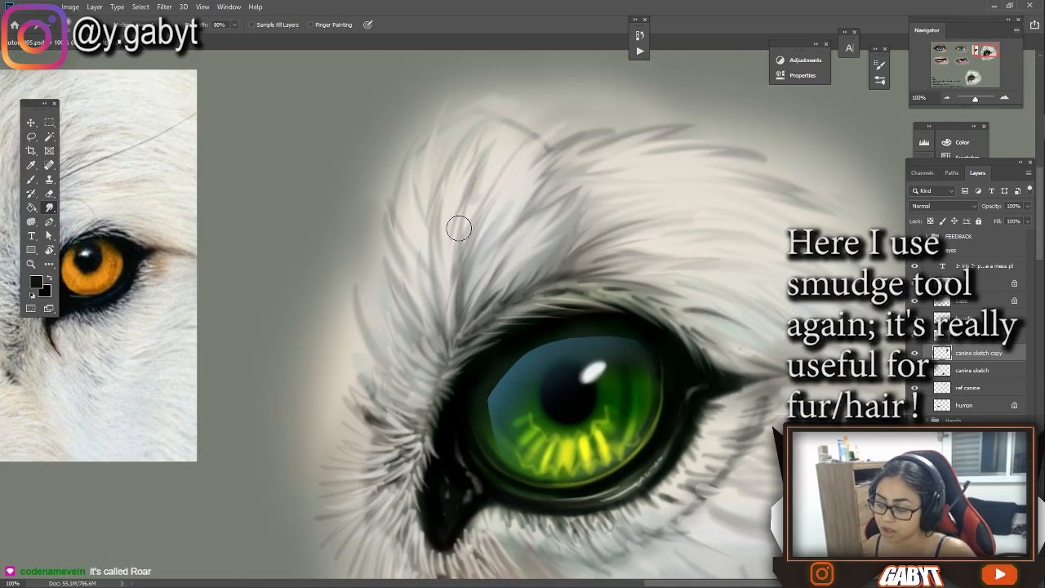
left_click_drag(449, 346, 618, 308)
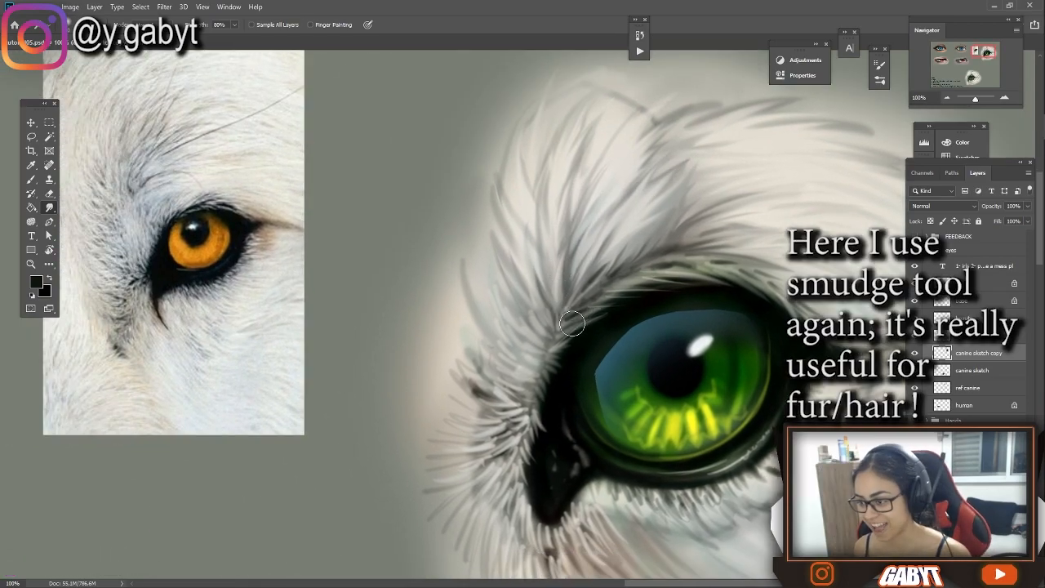
left_click_drag(560, 364, 628, 294)
Smudge the fur tips around and beneath the canine eye's inner corner outward into the background
left_click_drag(611, 362, 373, 339)
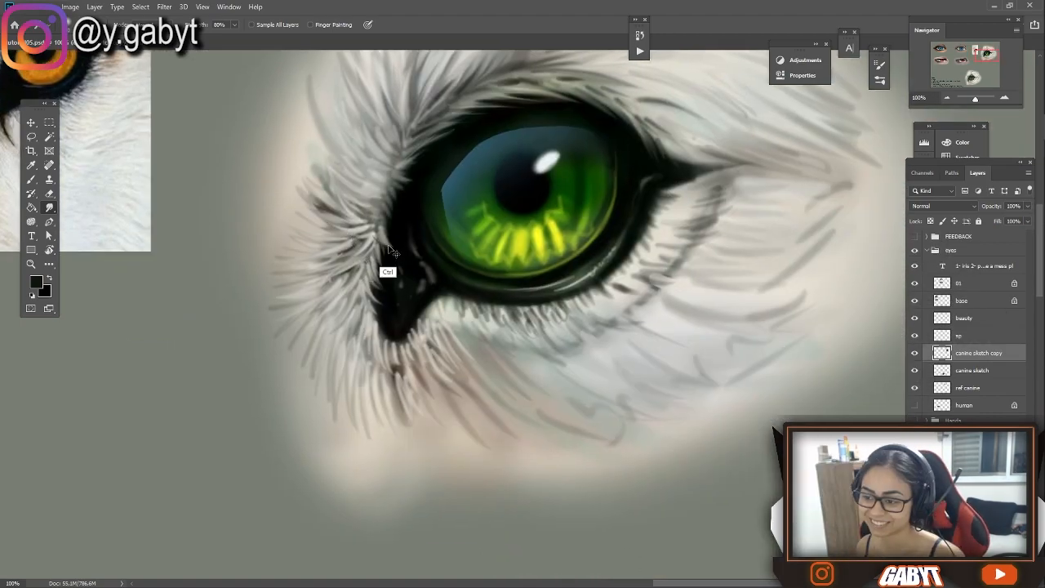
left_click_drag(404, 227, 511, 229)
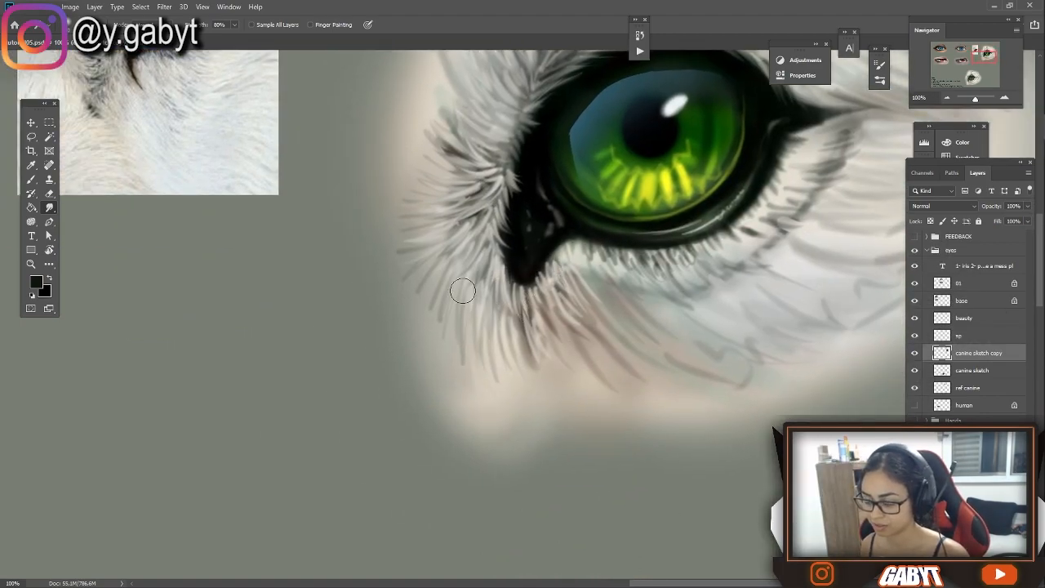
left_click_drag(609, 313, 422, 341)
Smudge the cheek fur under the lower lid and beside the outer corner at 80% strength into soft strands
key("7")
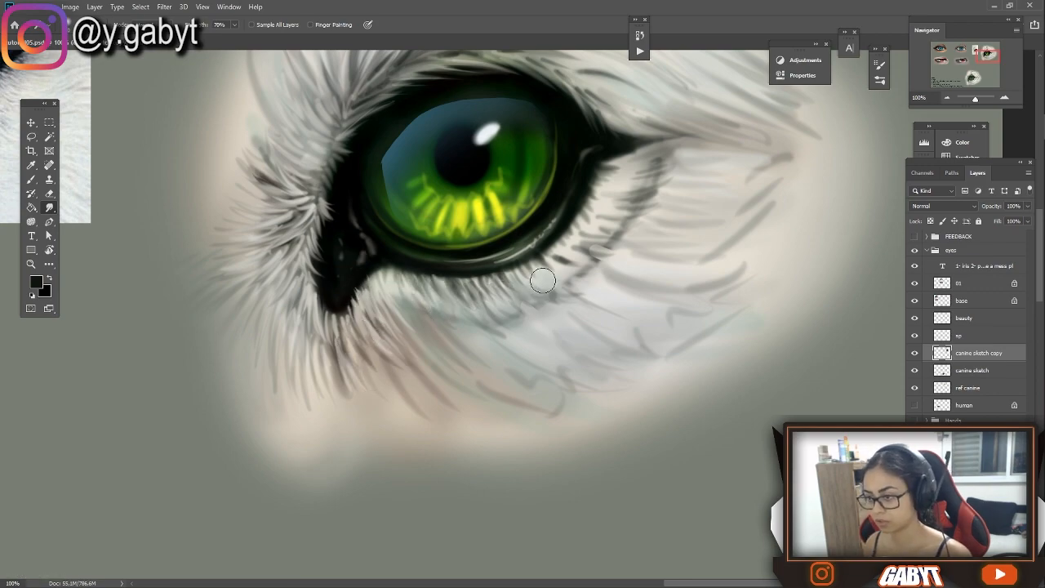
key("8")
mouse_move(651, 298)
left_mouse_down()
mouse_move(725, 290)
mouse_move(721, 326)
mouse_move(636, 337)
left_mouse_up()
left_click_drag(571, 343, 559, 376)
left_click_drag(434, 357, 374, 479)
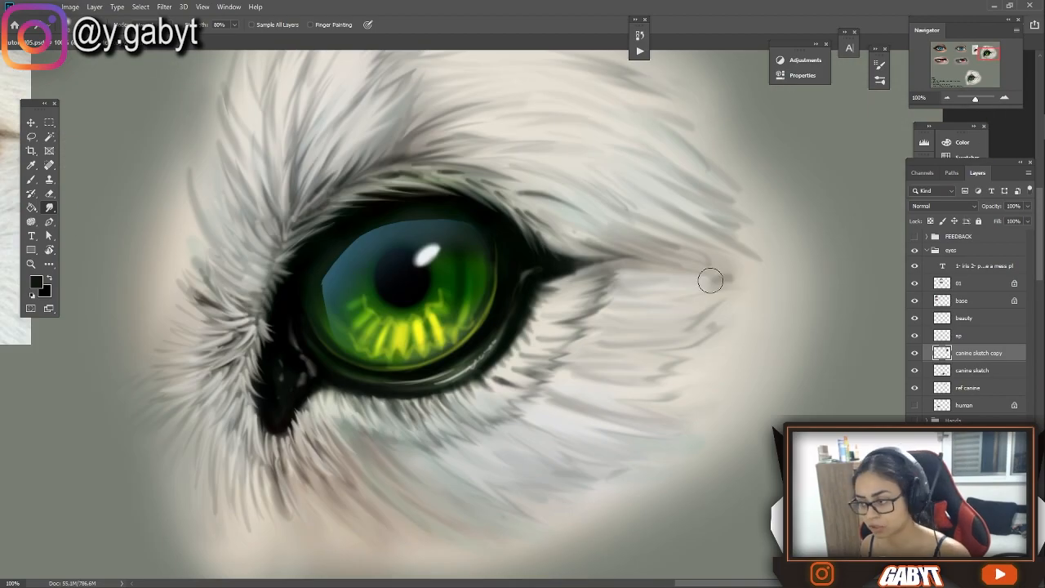